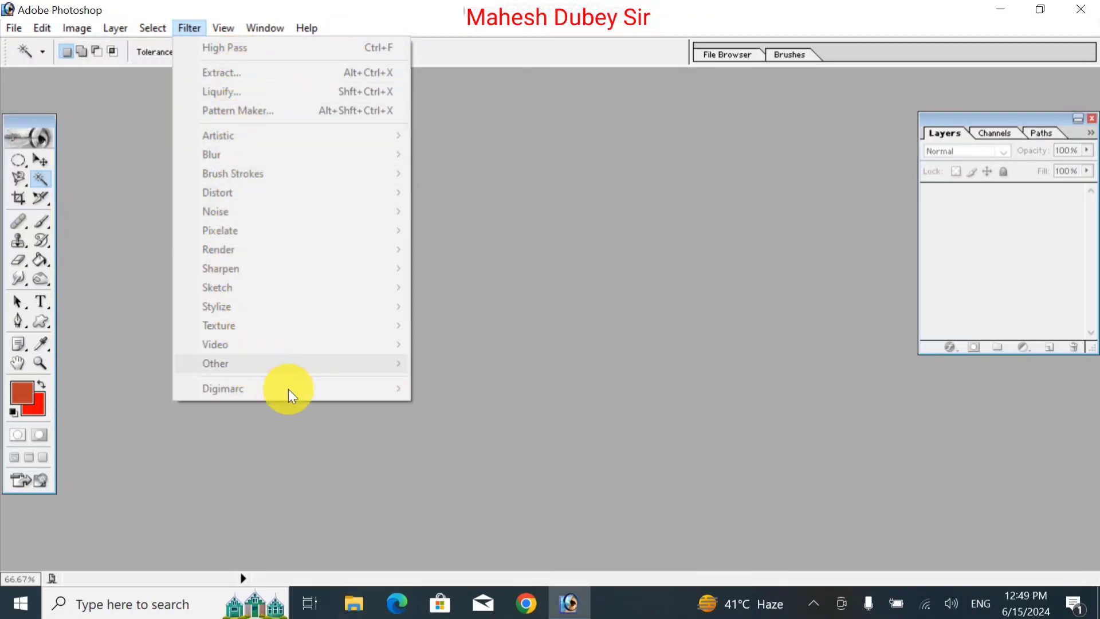
Open the image d.jpg from the Desktop, close it, and open it once more
click(630, 288)
double_click(631, 288)
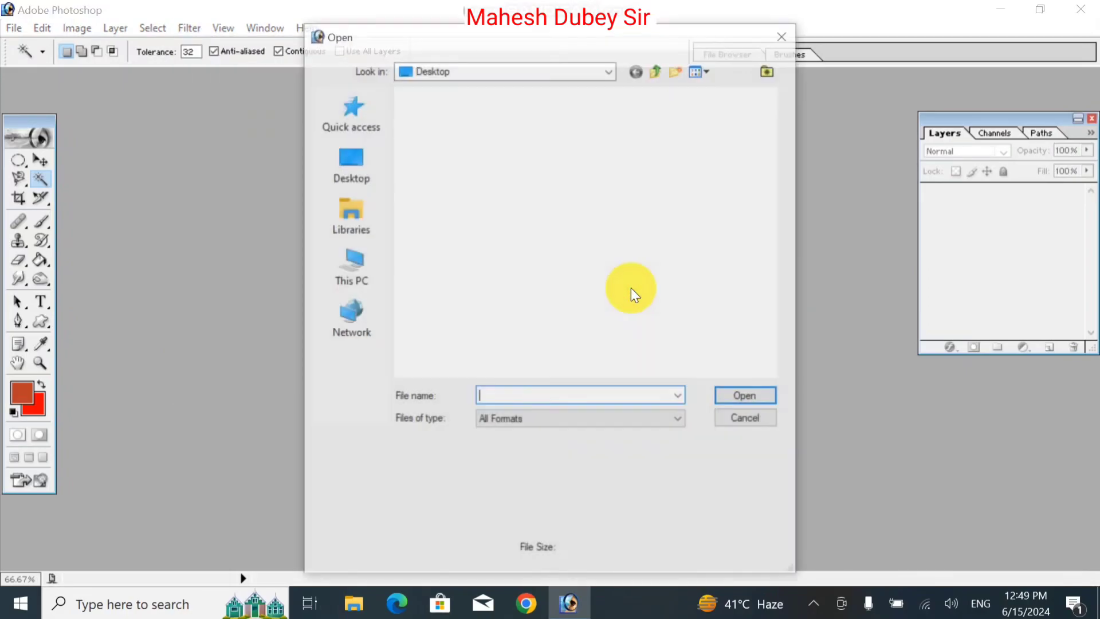
double_click(620, 137)
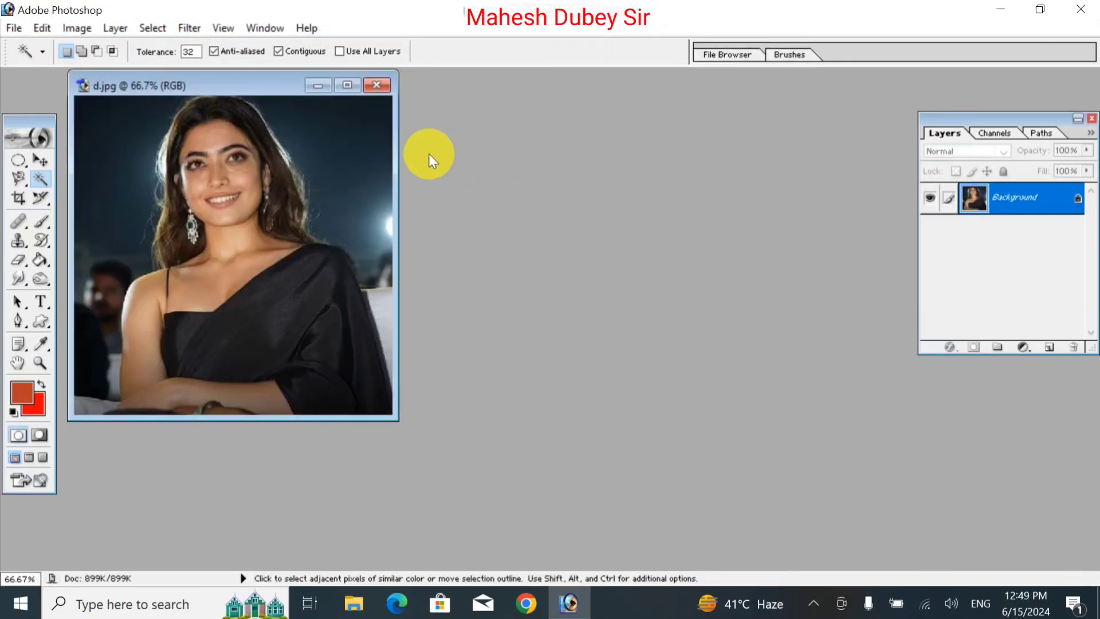
click(376, 84)
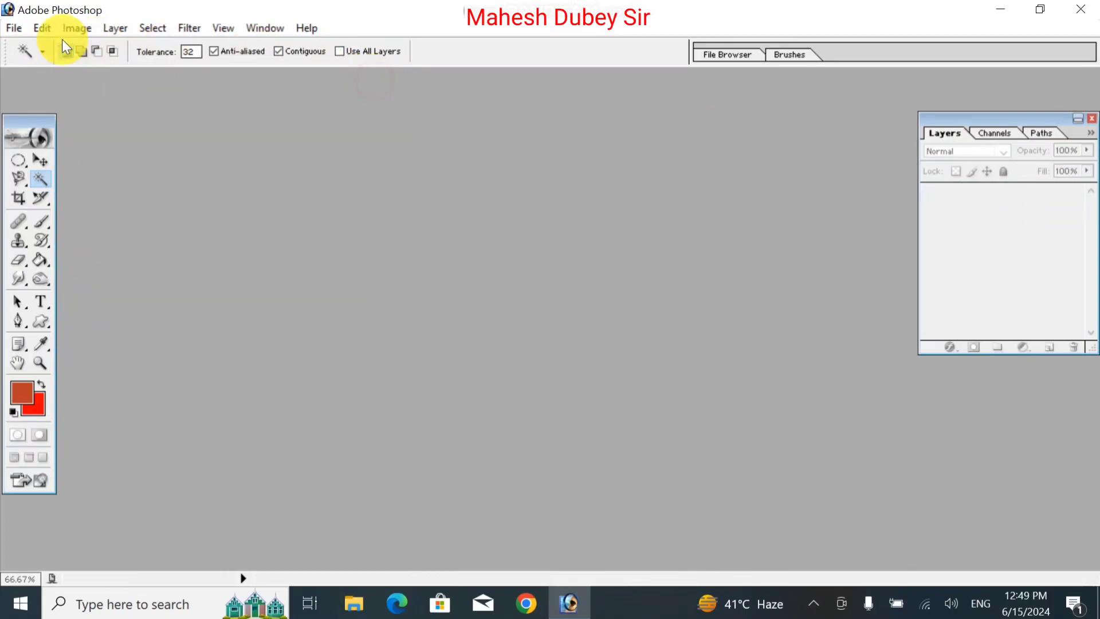
click(13, 29)
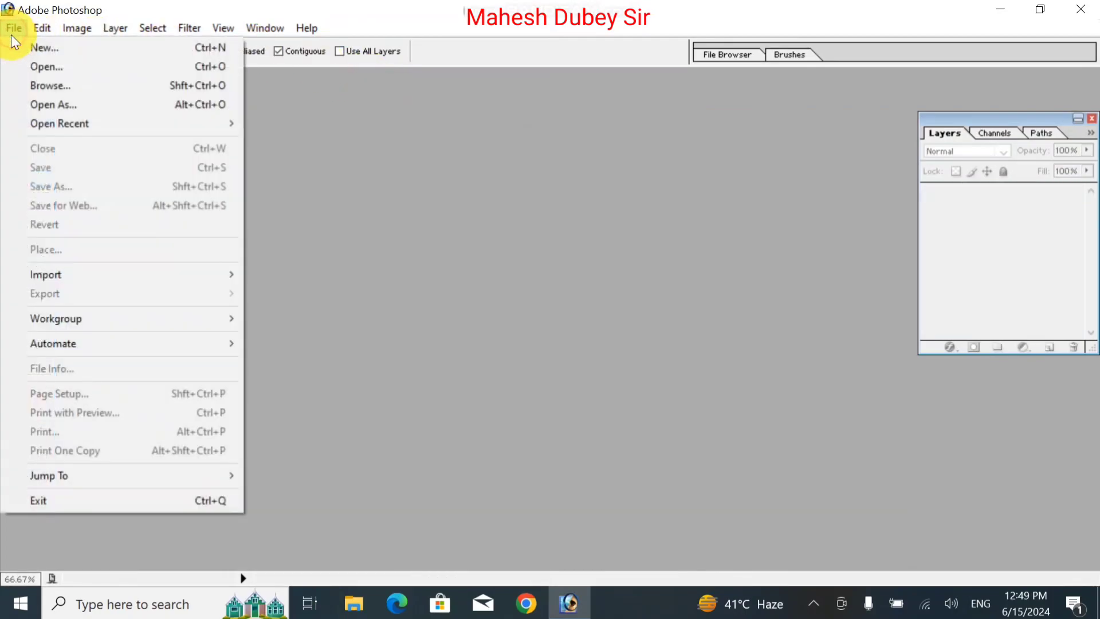
click(26, 67)
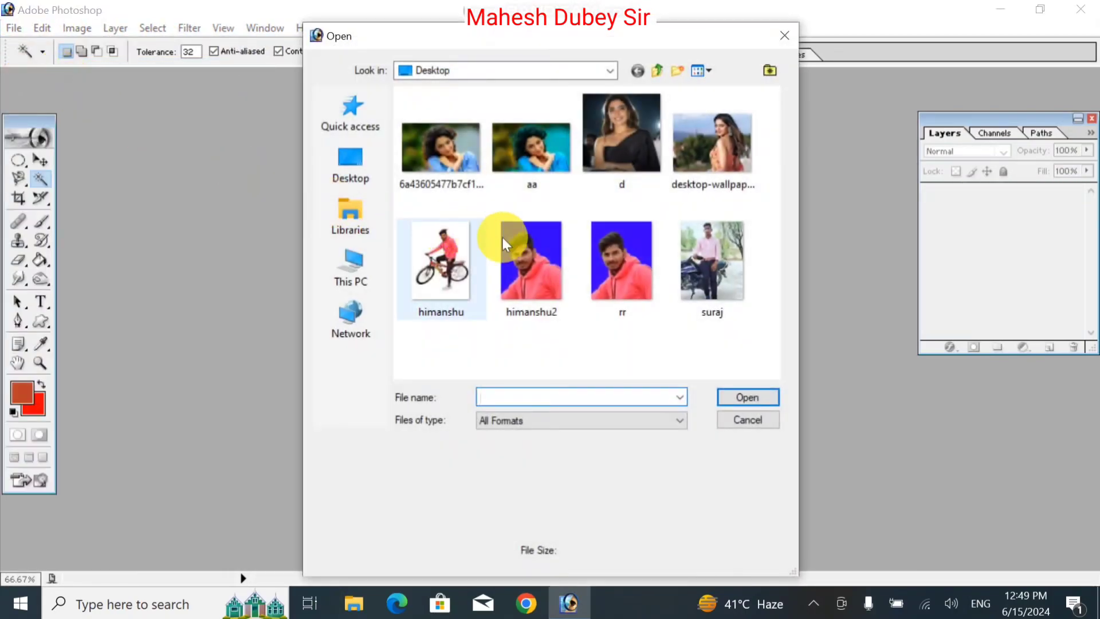
double_click(631, 143)
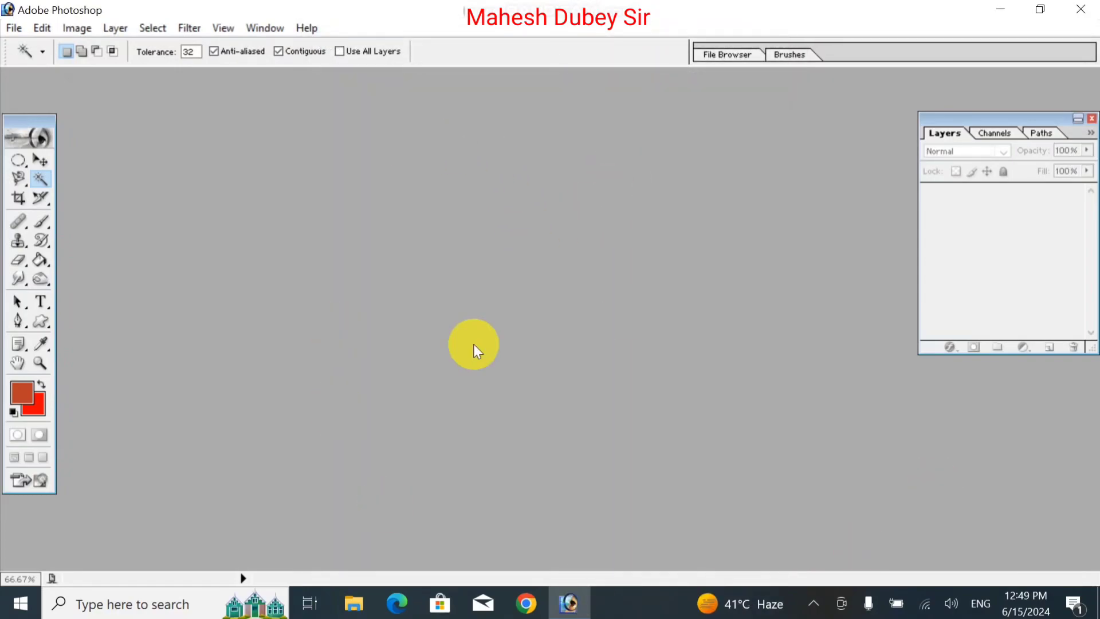
Open the image d.jpg from the Desktop and maximize its document window
double_click(367, 238)
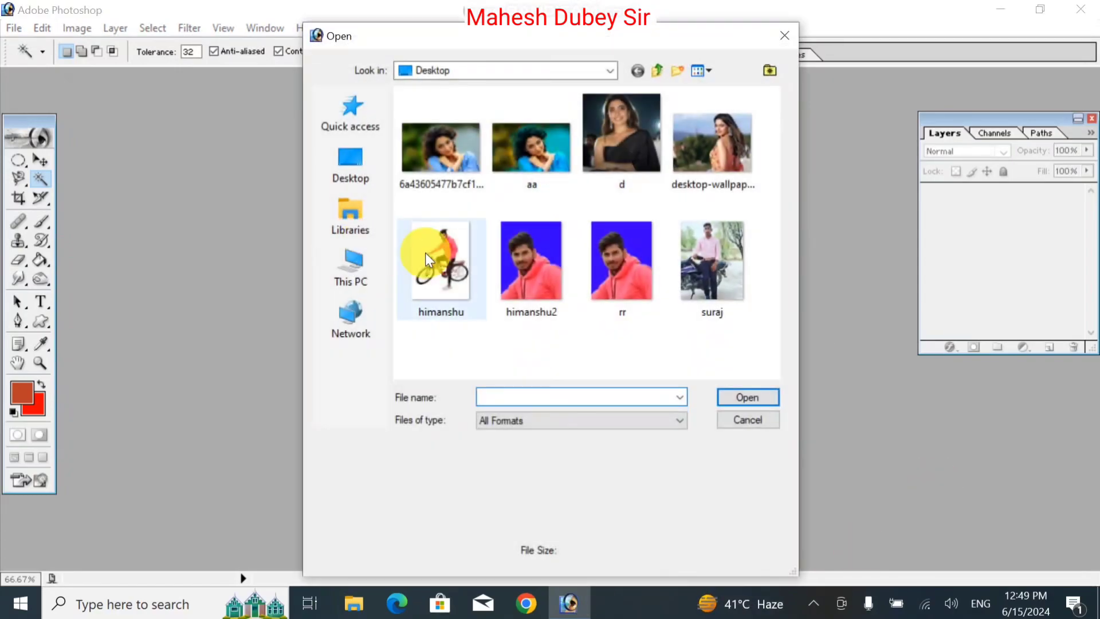
click(622, 140)
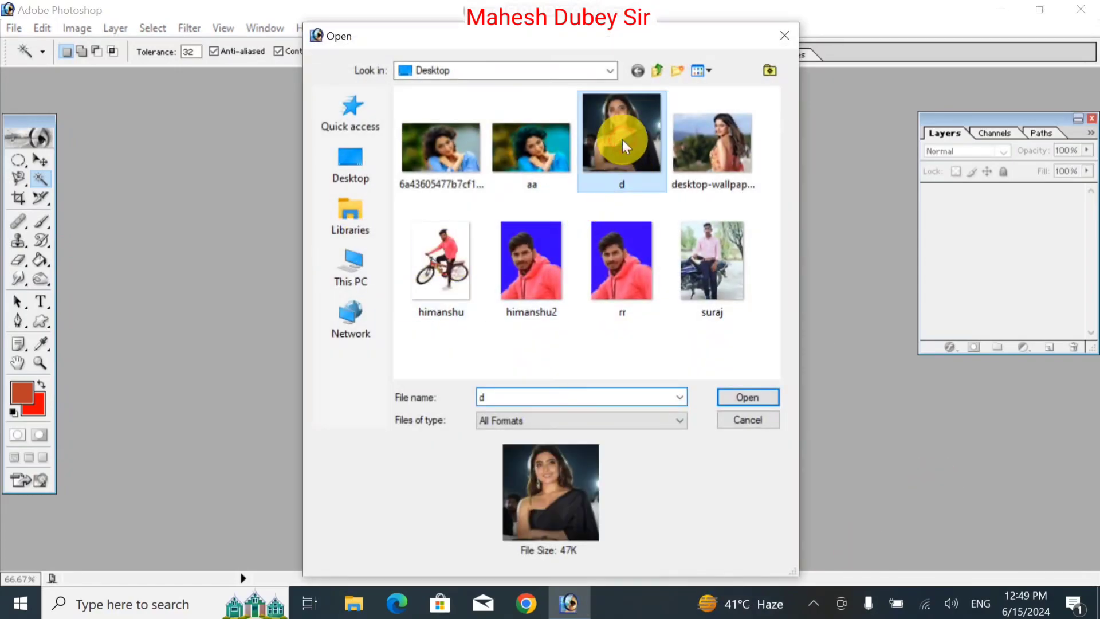
click(747, 397)
drag(207, 84, 397, 129)
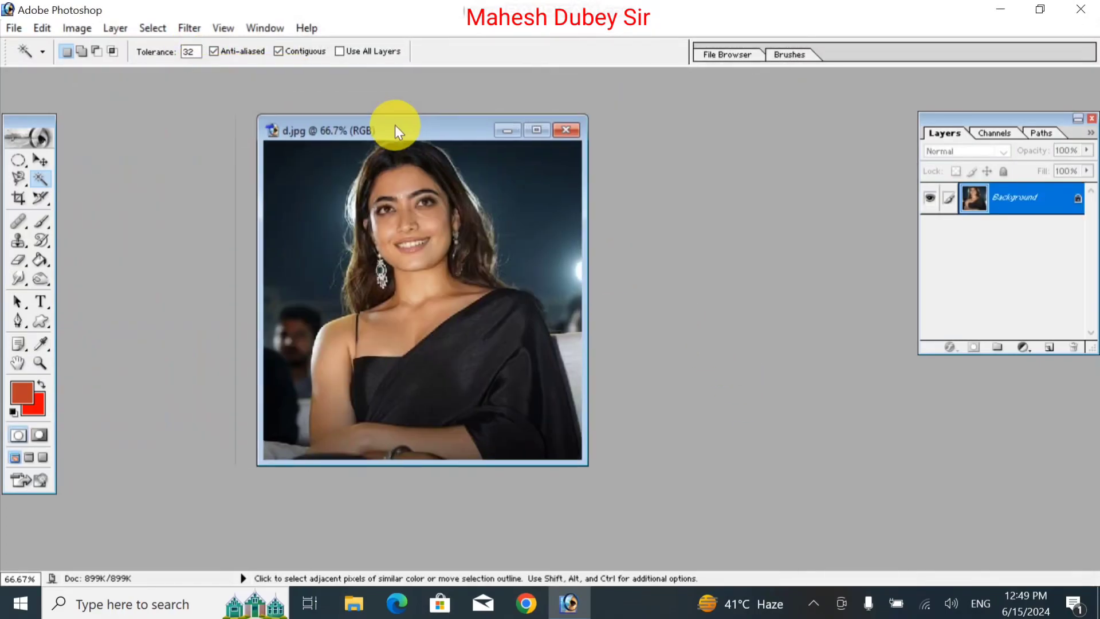
click(538, 132)
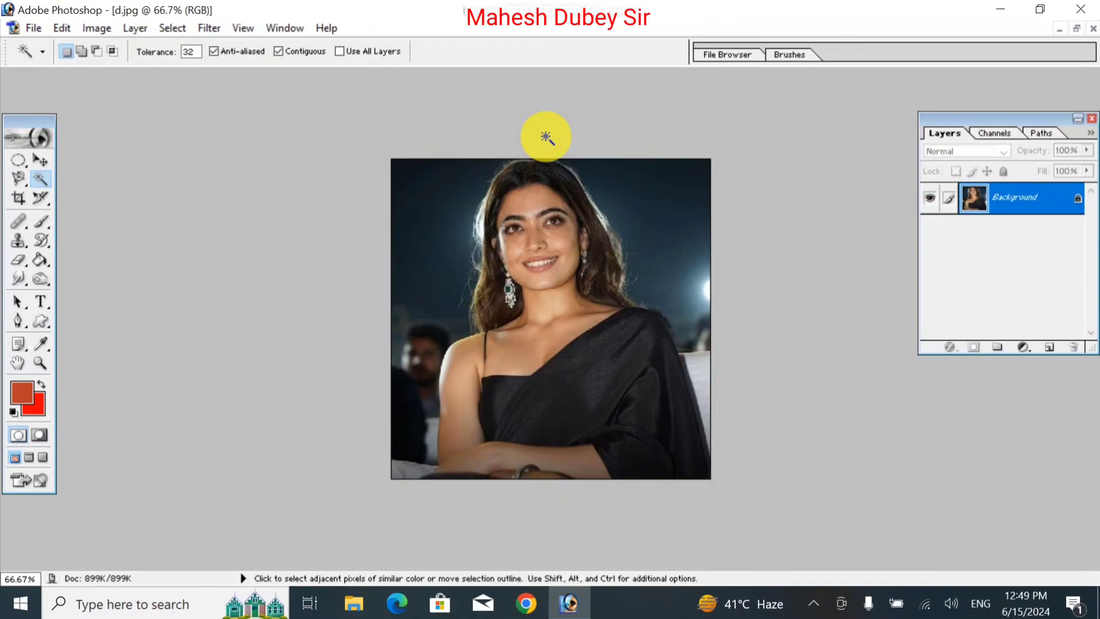
Start the Custom filter and set the first three cells of the matrix's top row to 1, 2 and 1
click(206, 28)
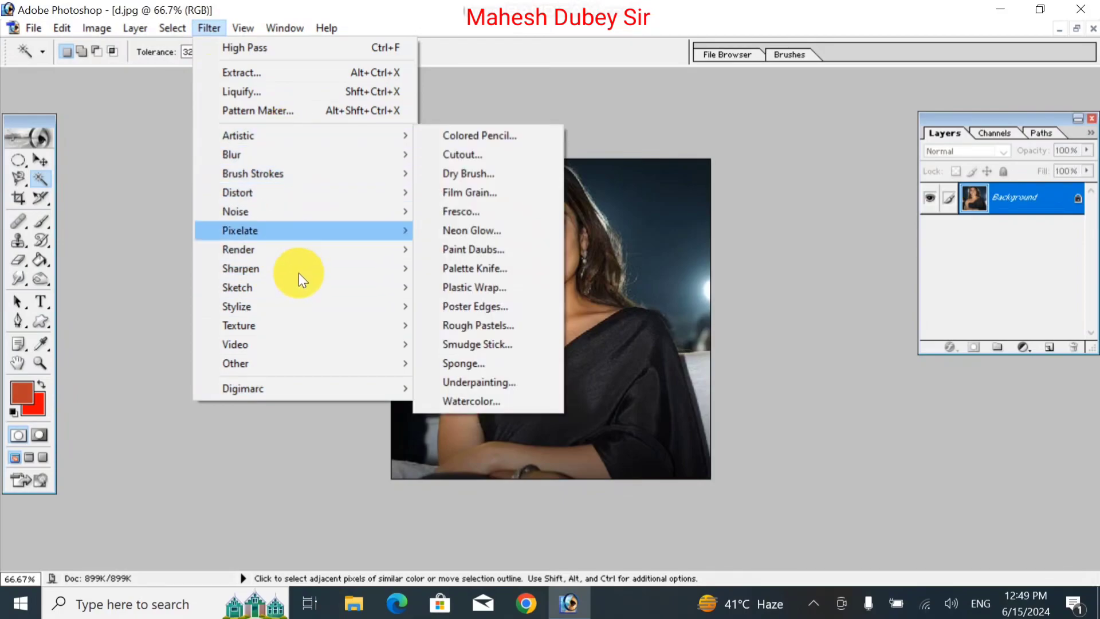
mouse_move(305, 372)
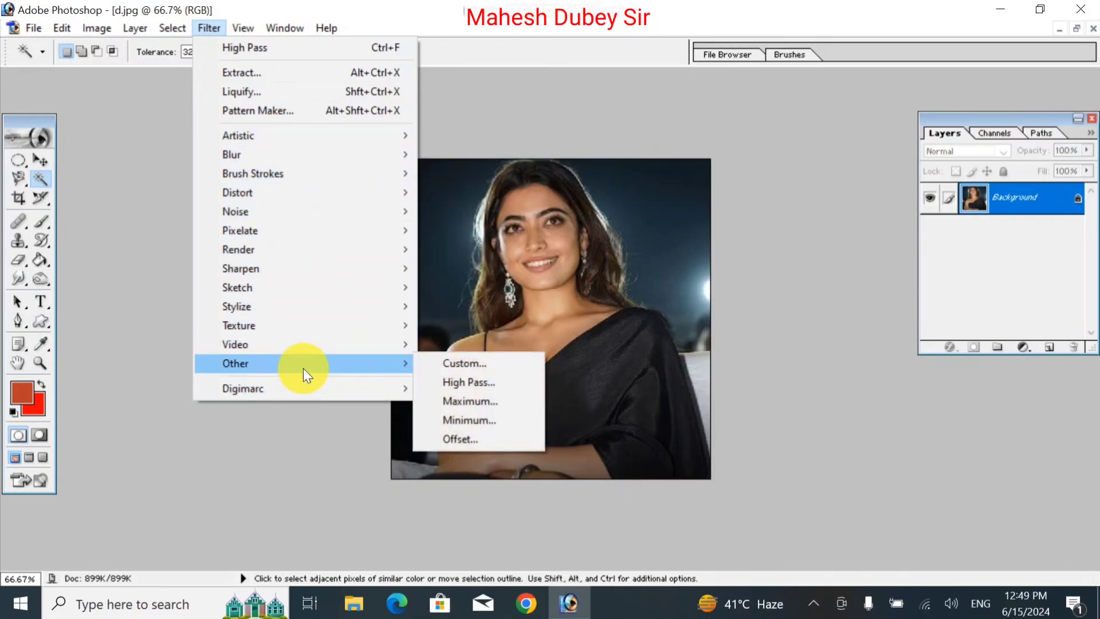
click(462, 364)
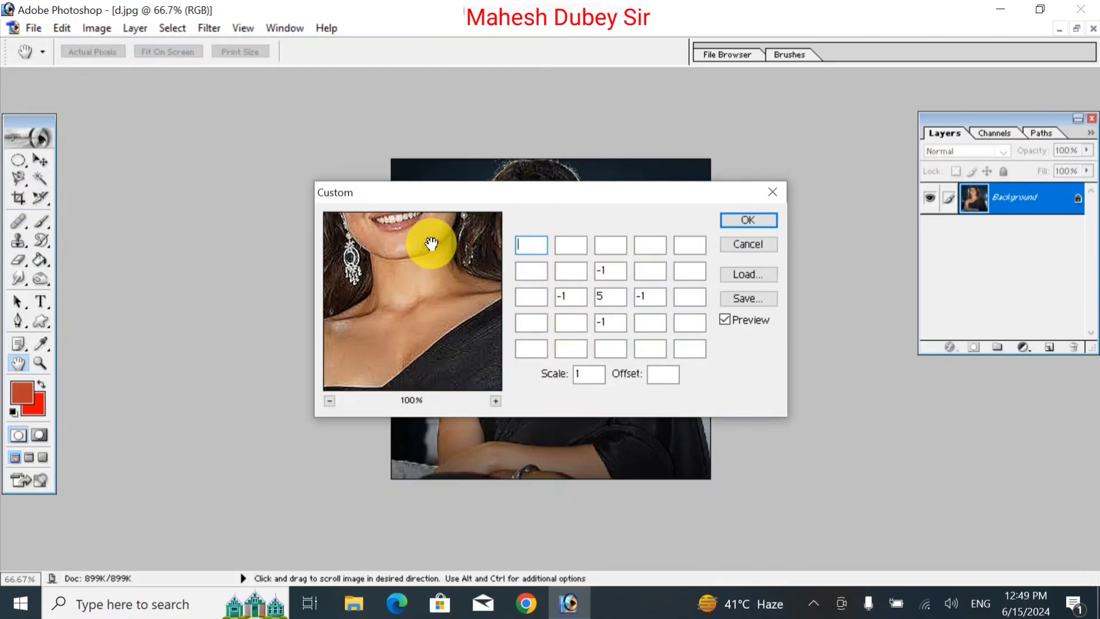
drag(436, 200, 653, 189)
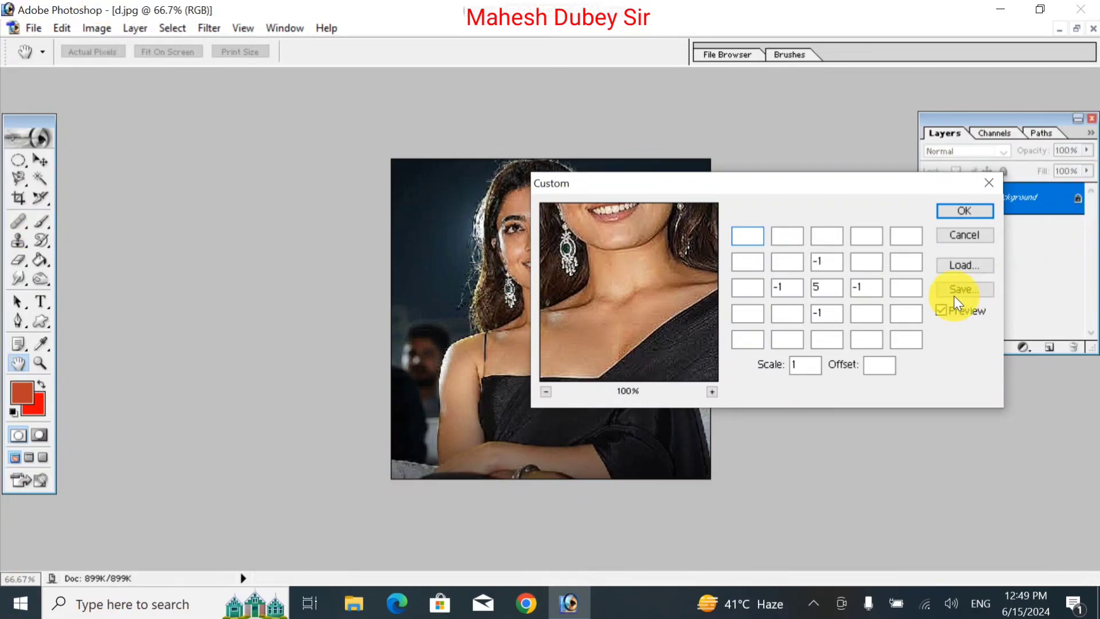
drag(747, 185, 910, 148)
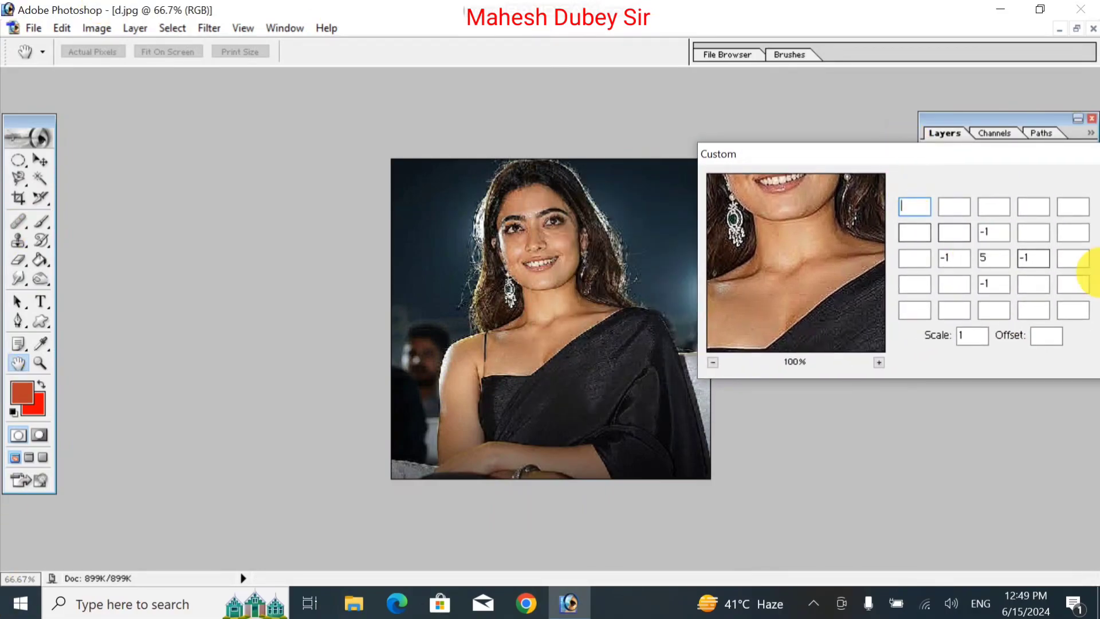
text(1)
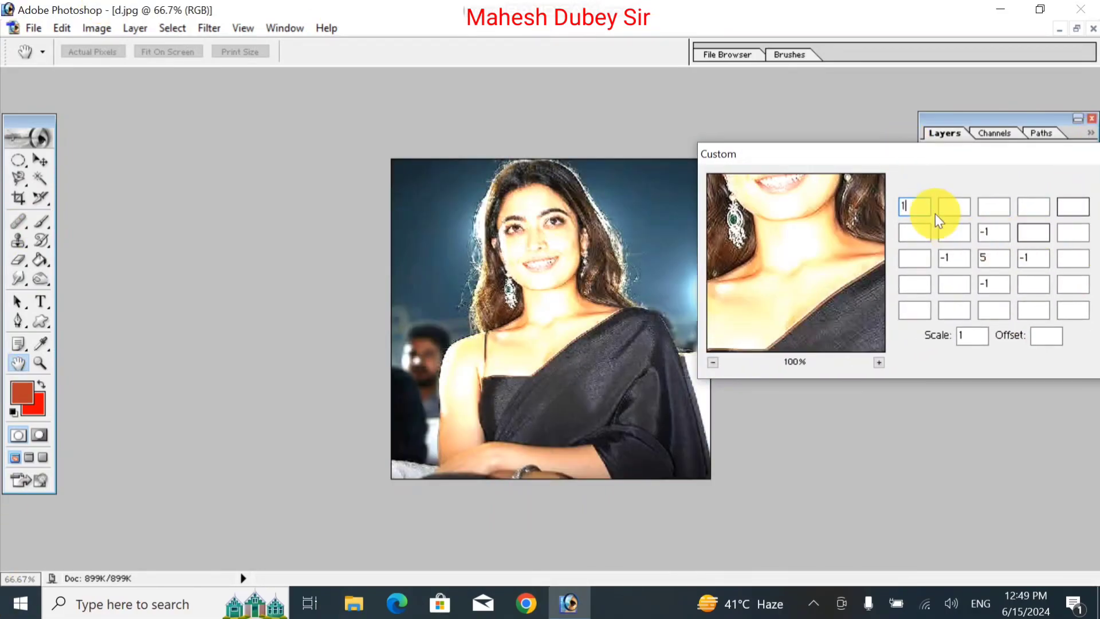
drag(912, 154, 869, 118)
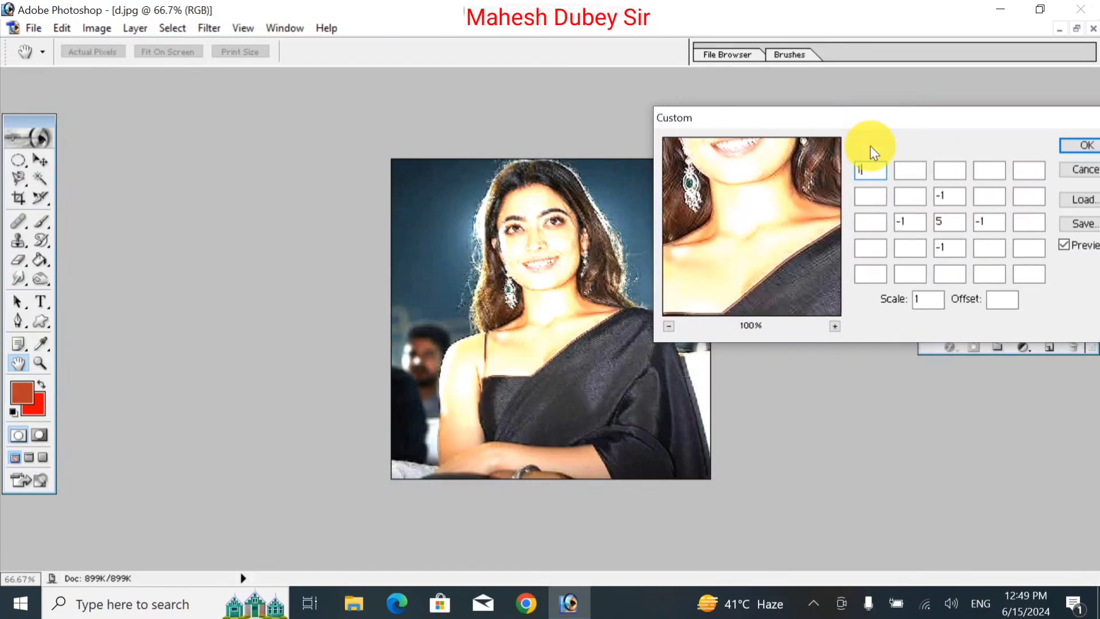
text(2)
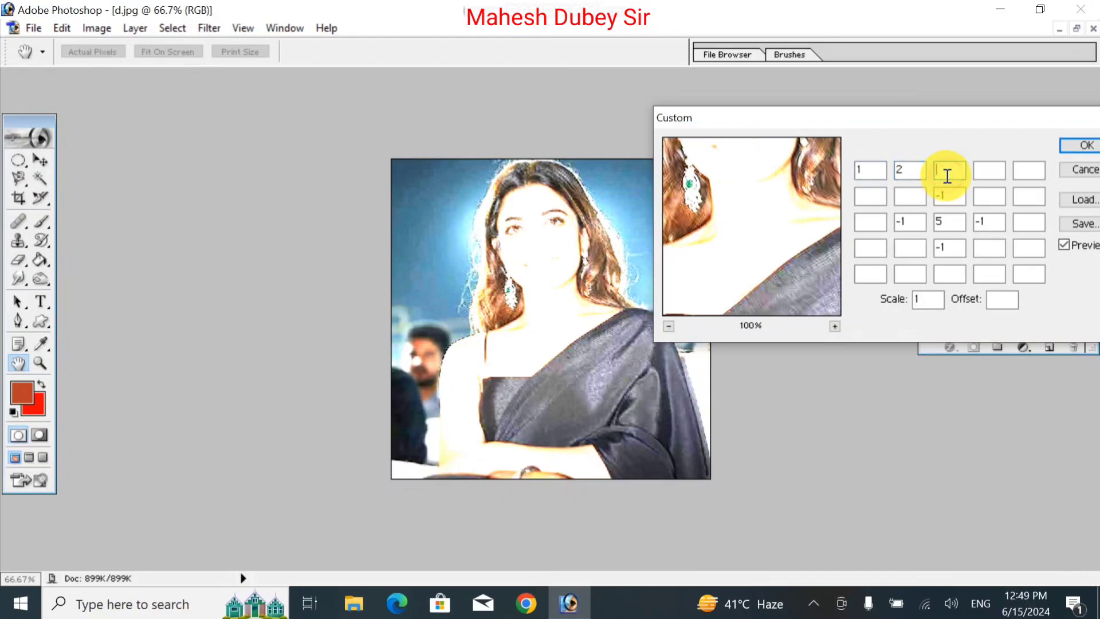
text(1)
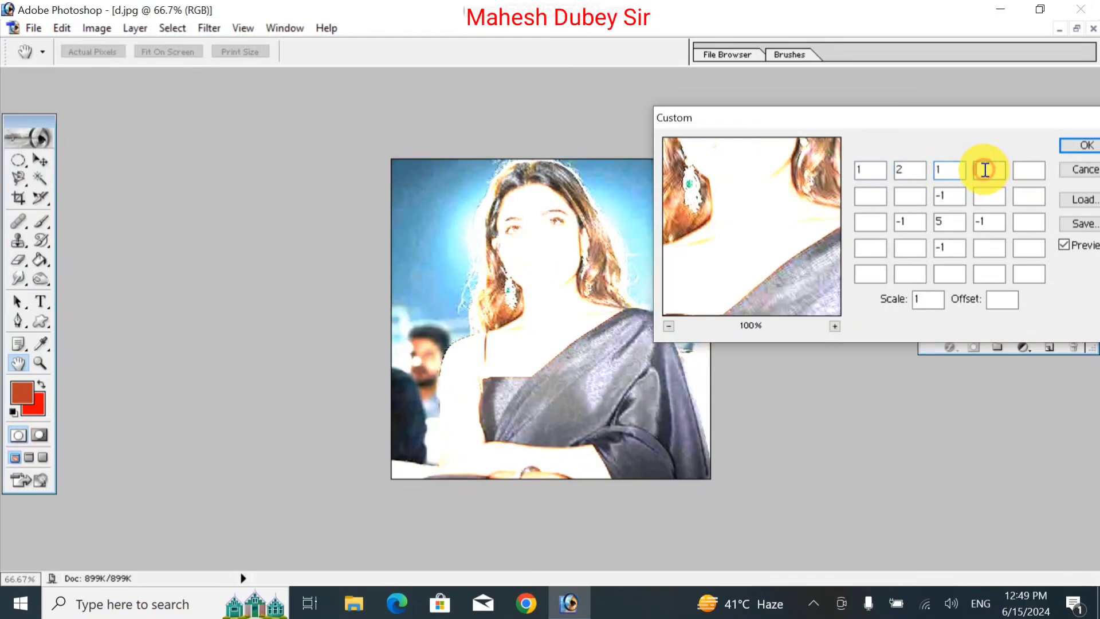
Set the first cell of the matrix's second row to 4 and the first cell of its bottom row to 9
text(5)
click(871, 196)
text(4)
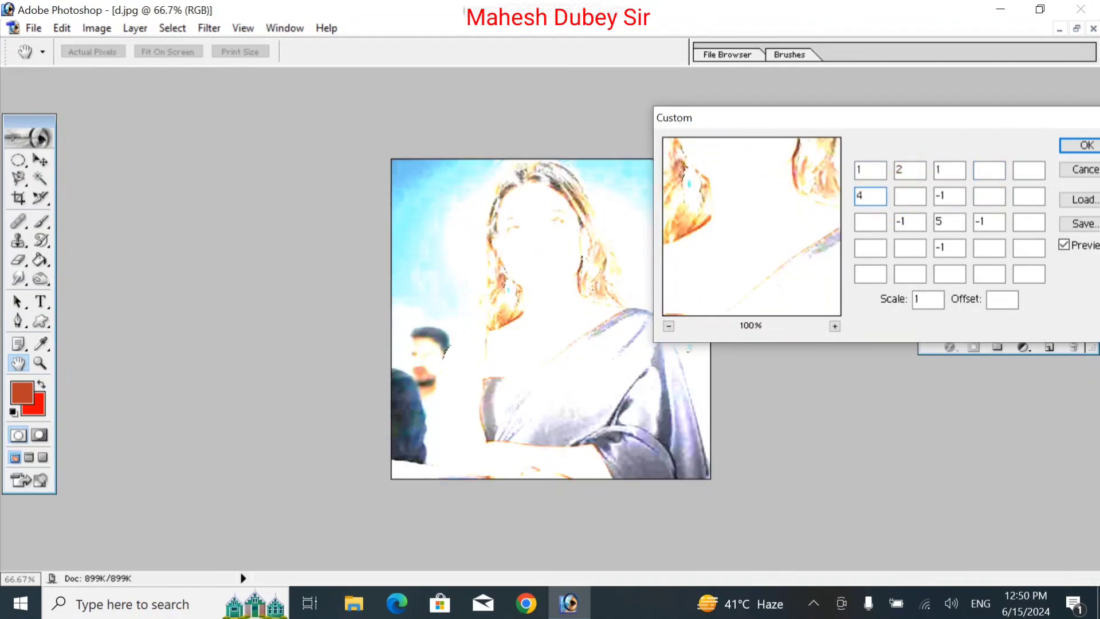
click(876, 267)
text(9)
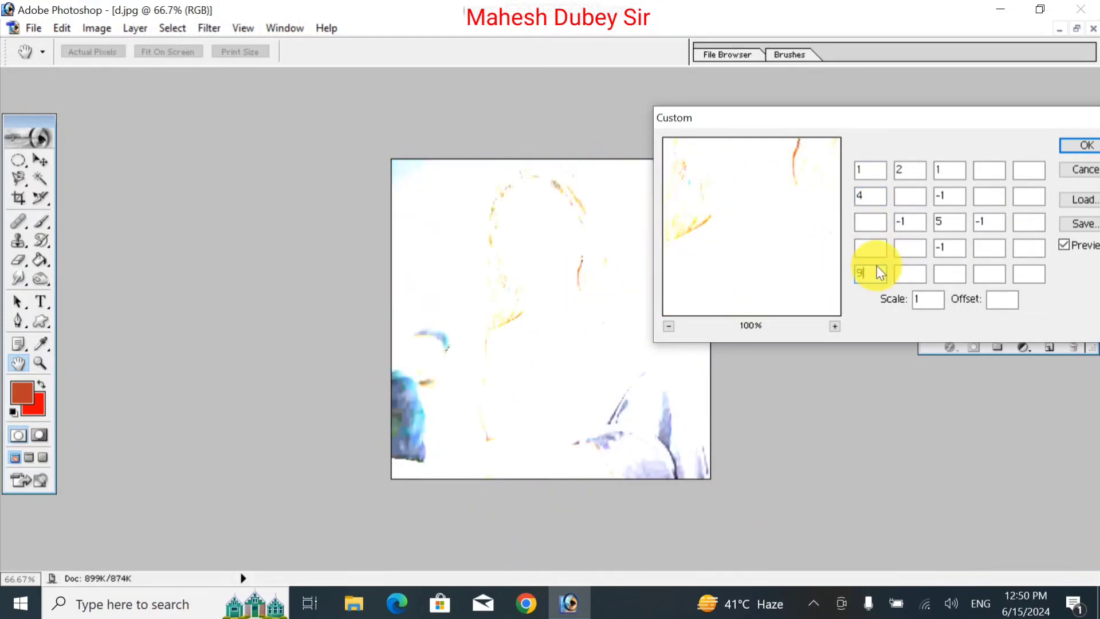
Make the matrix values negative: -1 and -2 in the top row's first two cells, -9 in the bottom row's first cell
click(859, 168)
text(-)
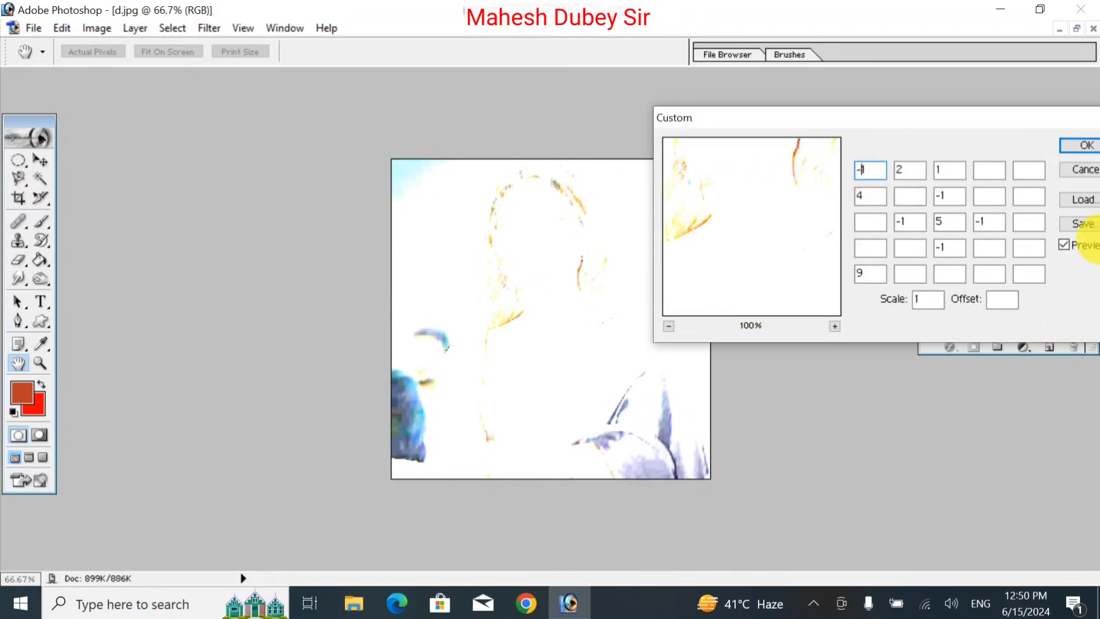
click(901, 170)
text(-)
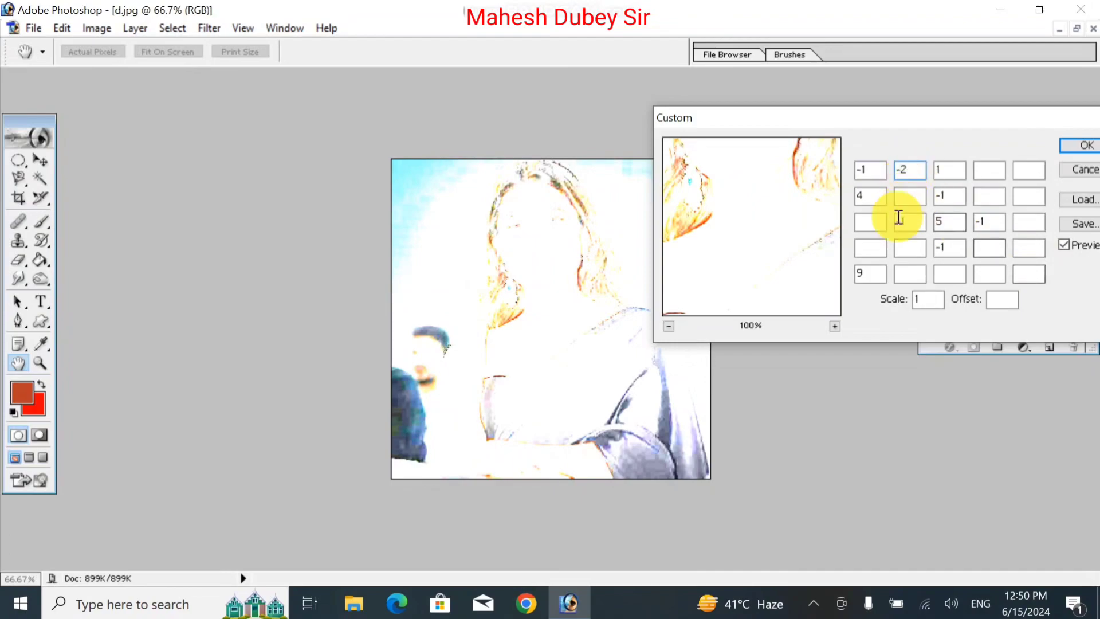
click(860, 273)
text(-5)
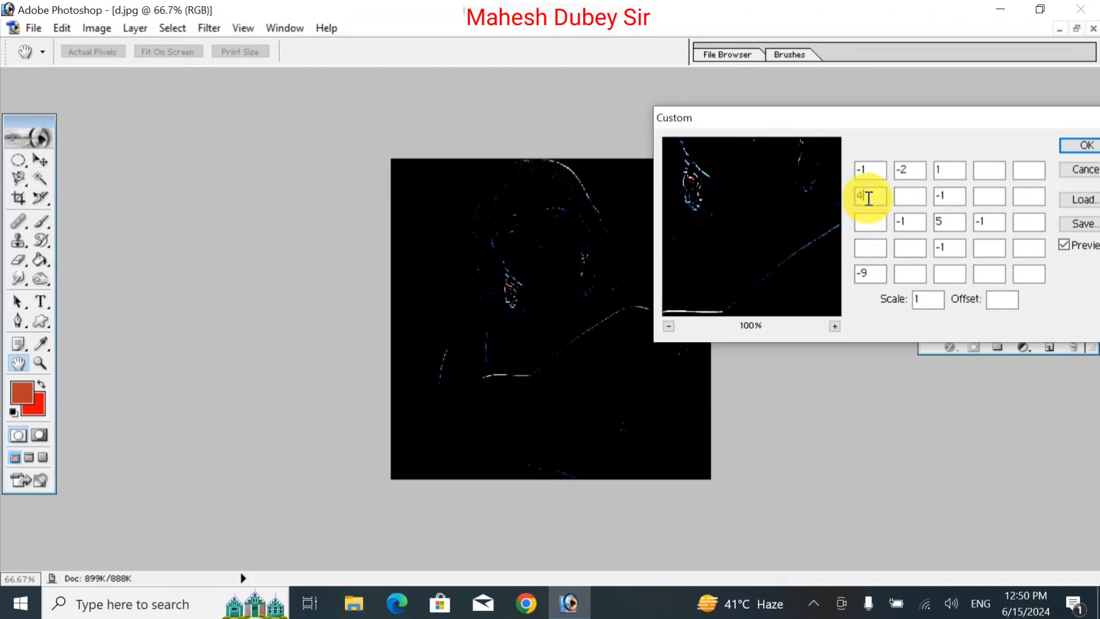
Try -4 and 10 in the first cell of the matrix's second row, and cancel the Custom filter
text(-)
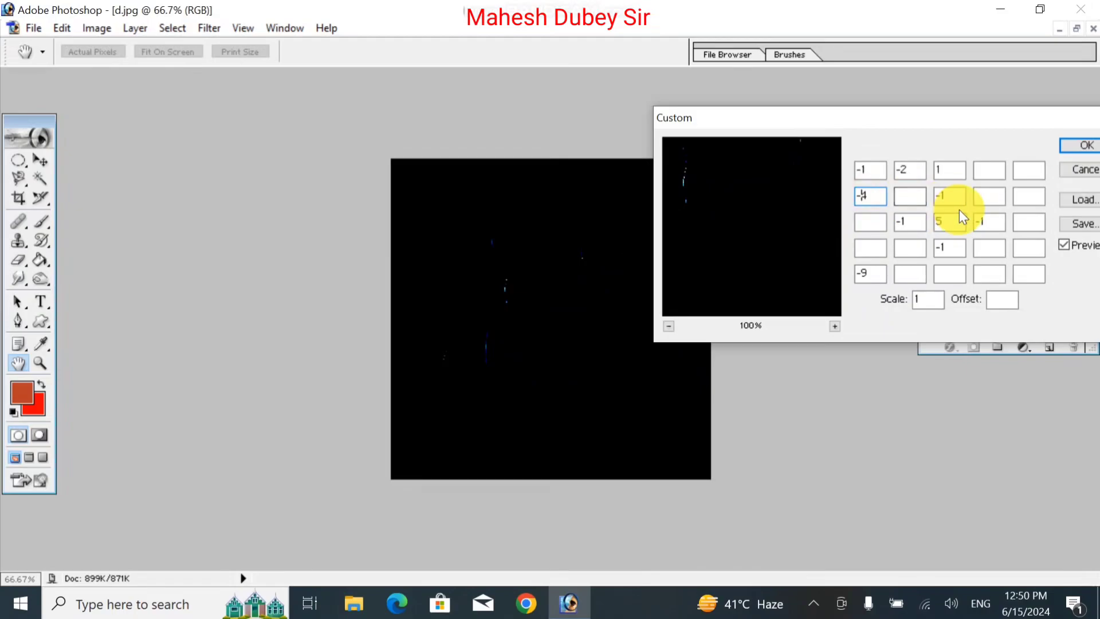
key(BackSpace)
key(BackSpace)
text(10)
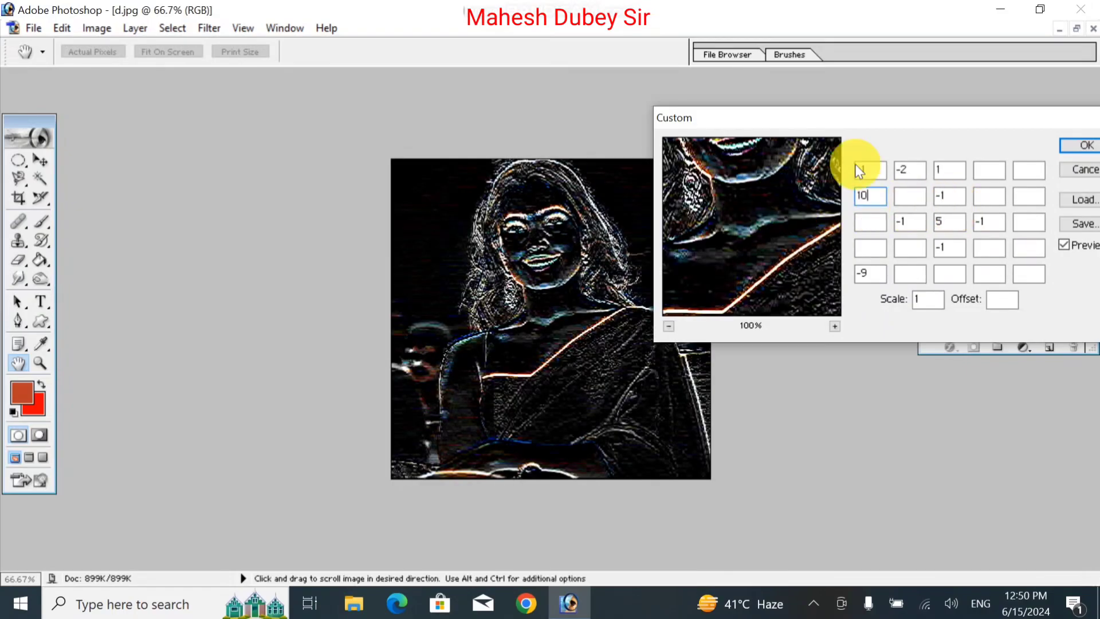
drag(906, 119, 859, 238)
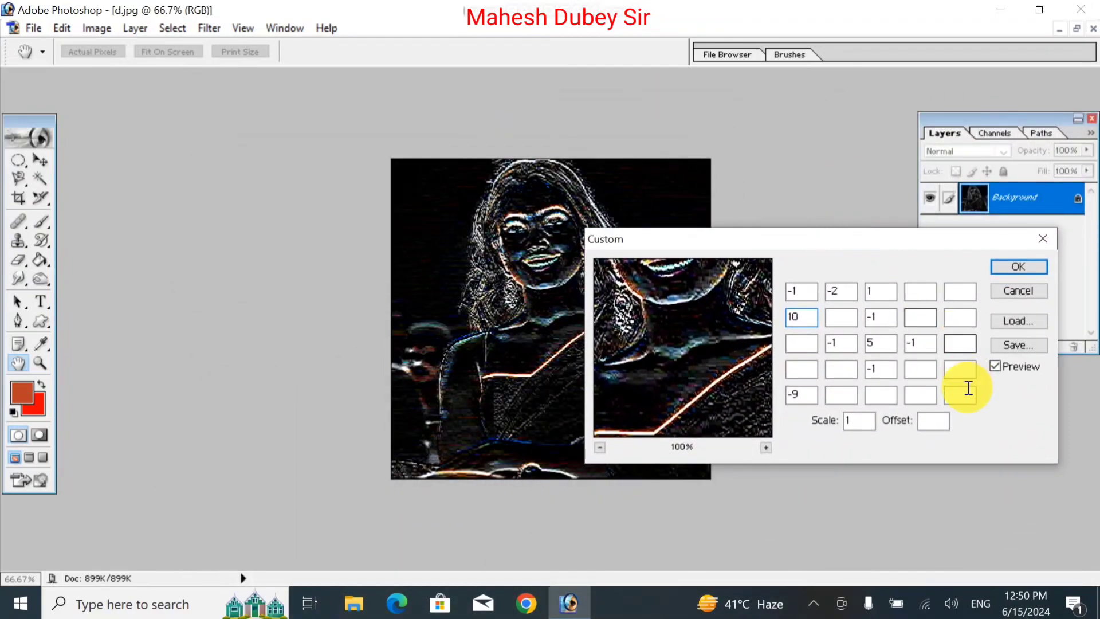
click(1024, 291)
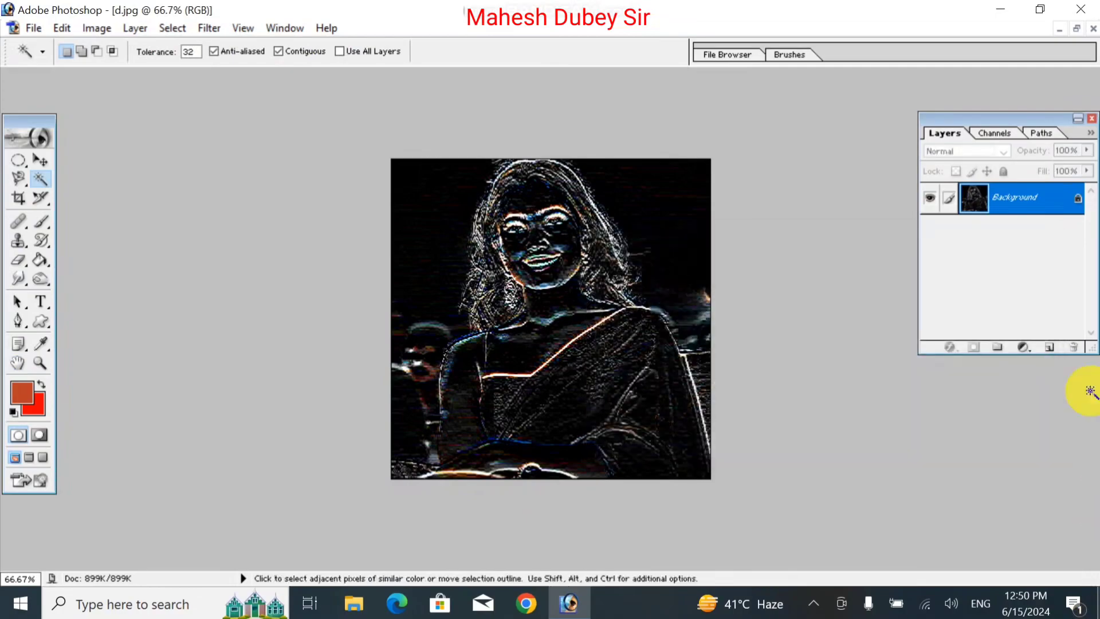
Compare the photo with and without the Custom filter's default preview, and cancel the filter
click(206, 27)
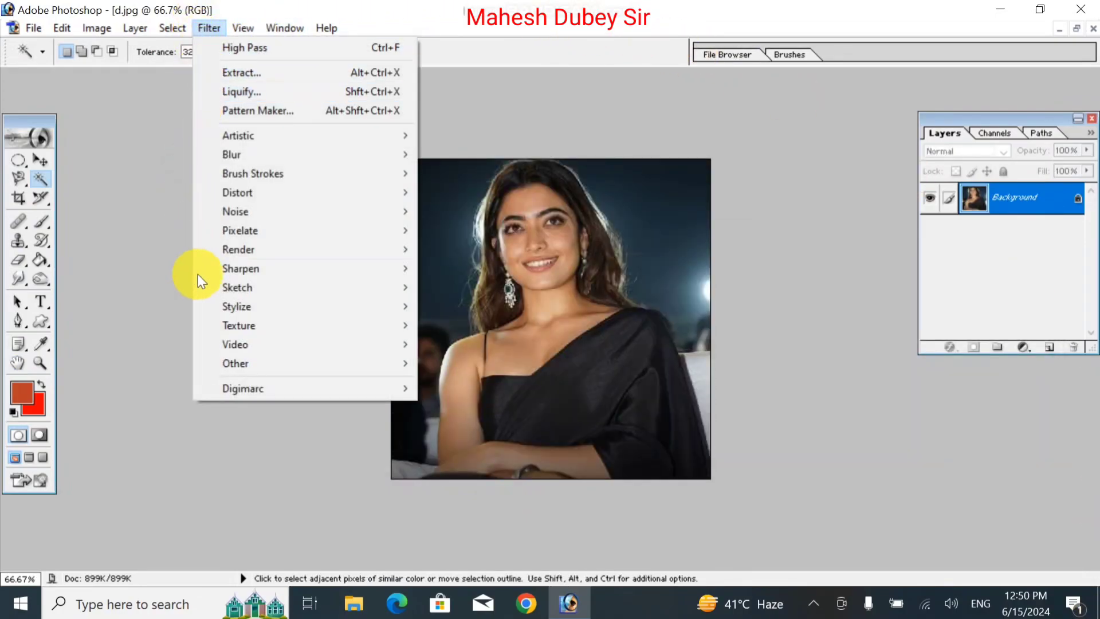
mouse_move(265, 355)
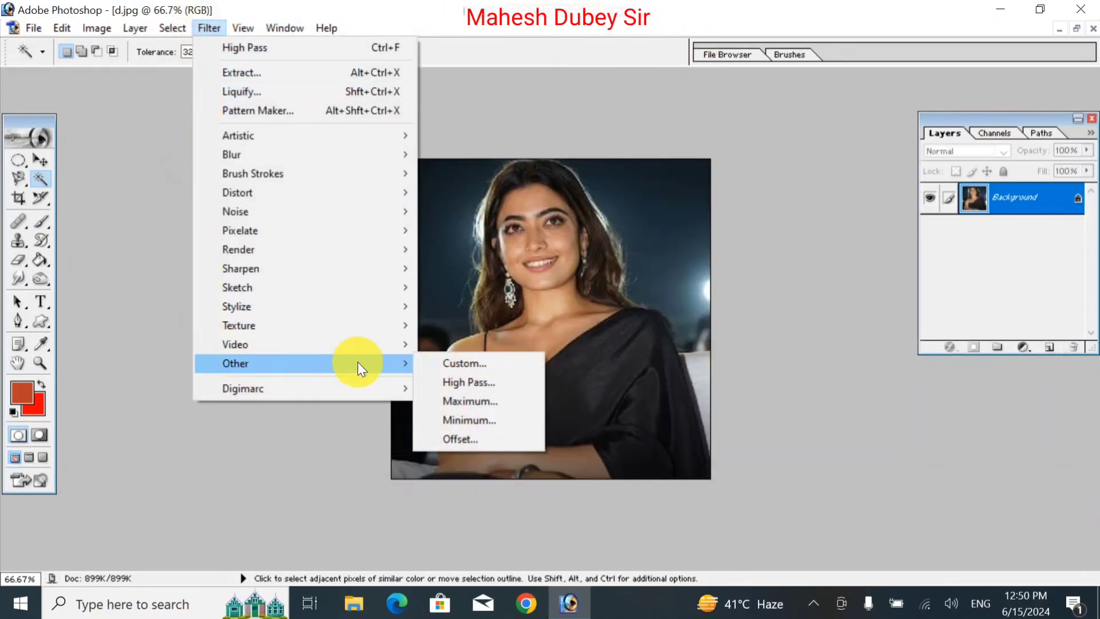
click(448, 366)
drag(845, 238, 881, 115)
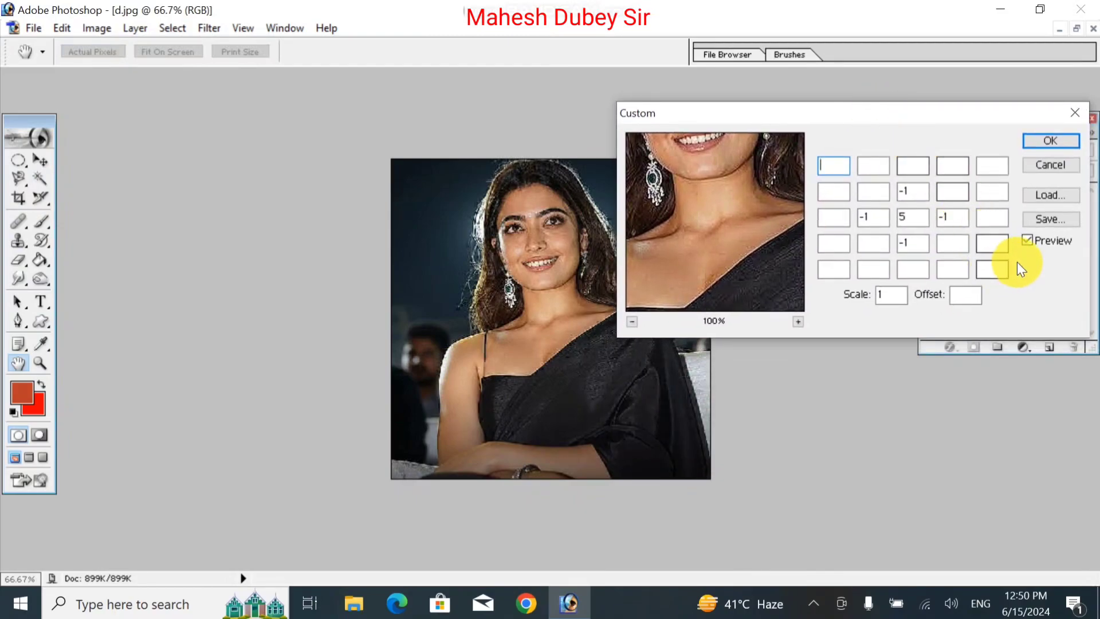
click(1027, 240)
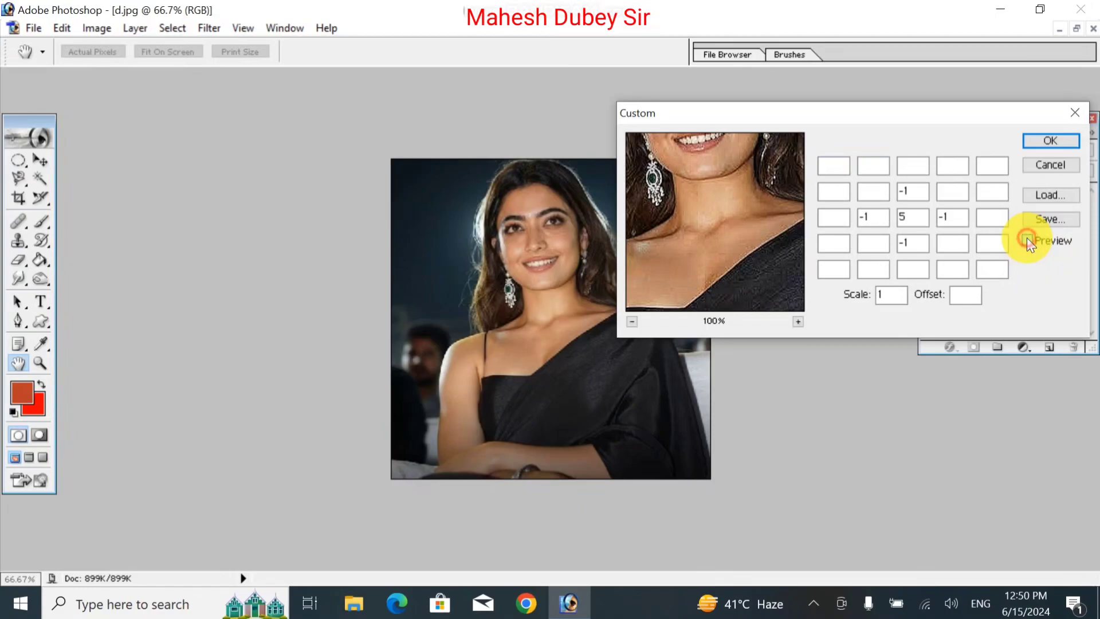
click(1027, 239)
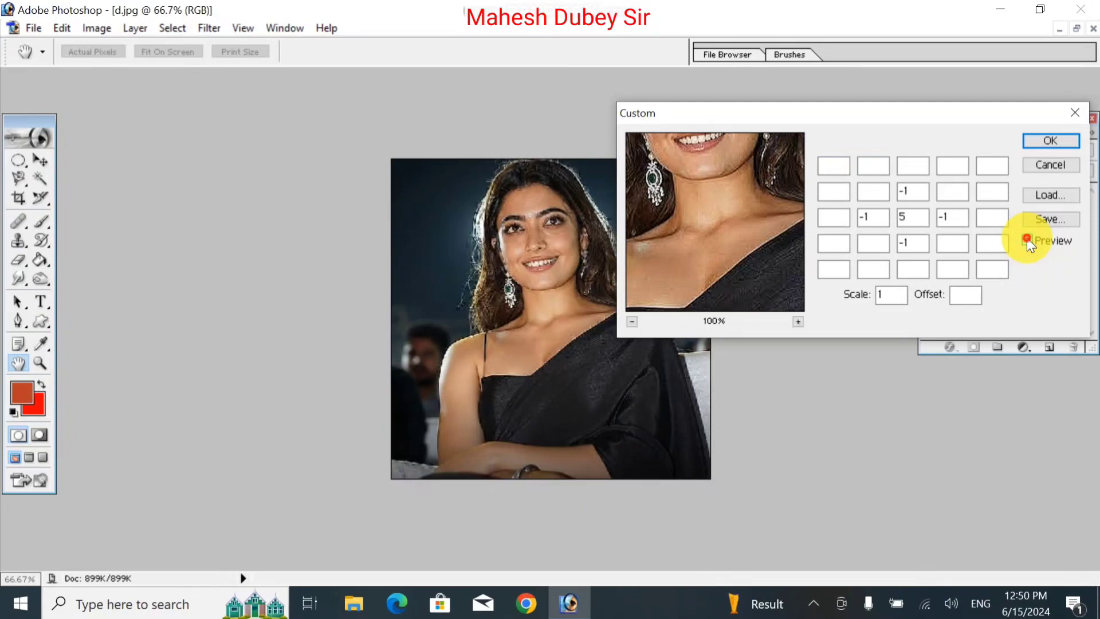
click(1038, 169)
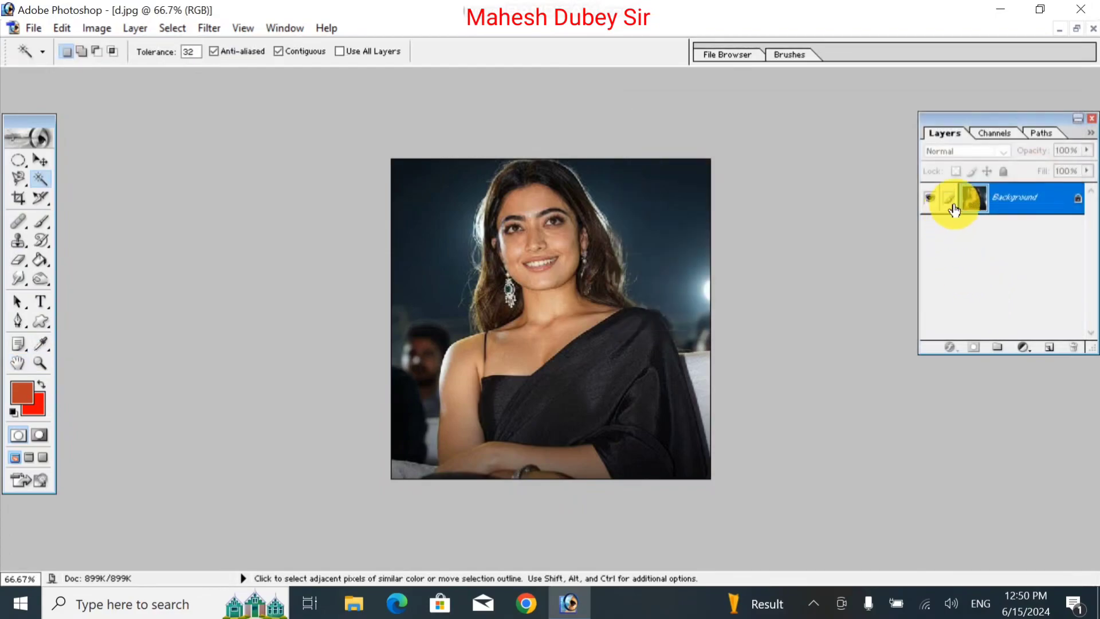
Duplicate the Background layer as Background copy within d.jpg
right_click(1008, 201)
click(984, 248)
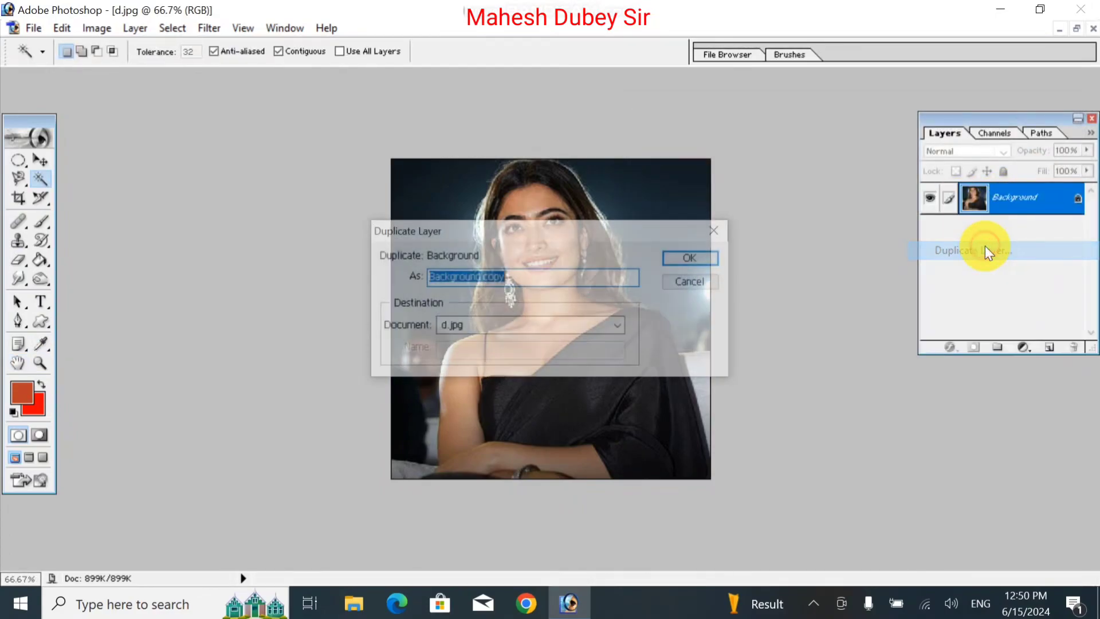
click(694, 258)
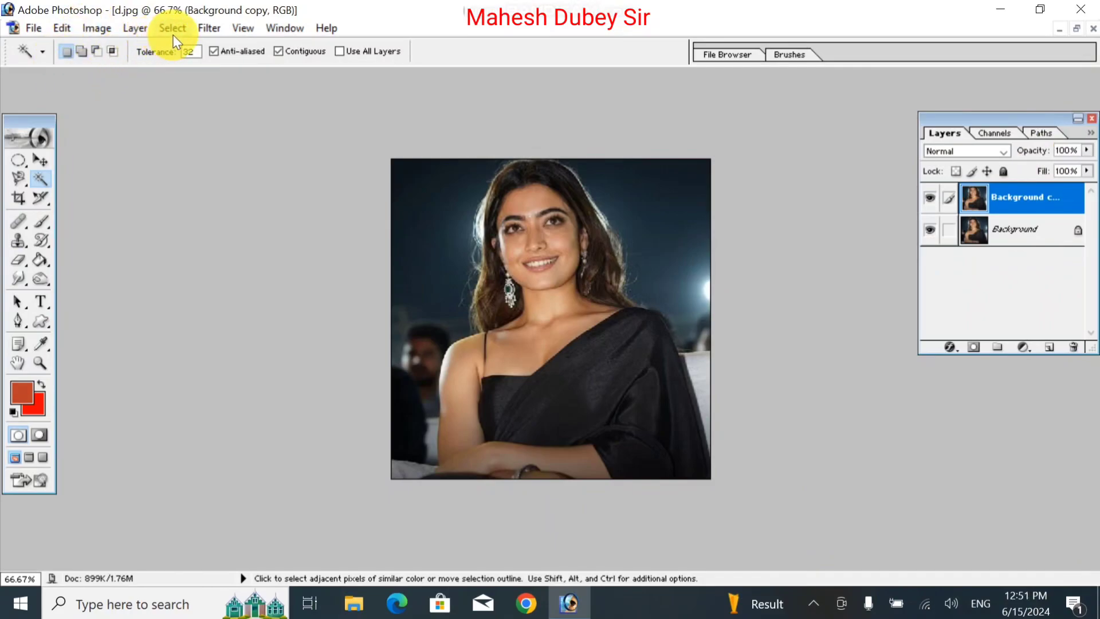
Open the Custom filter for the Background copy layer and examine the face, neck and dress areas in its preview
click(213, 28)
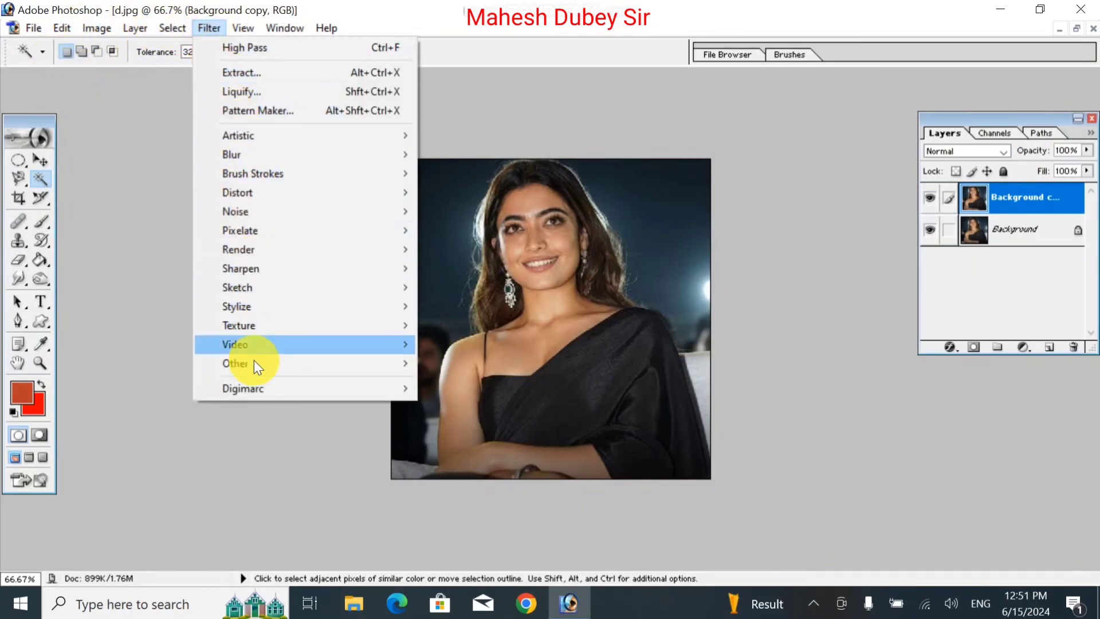
mouse_move(253, 371)
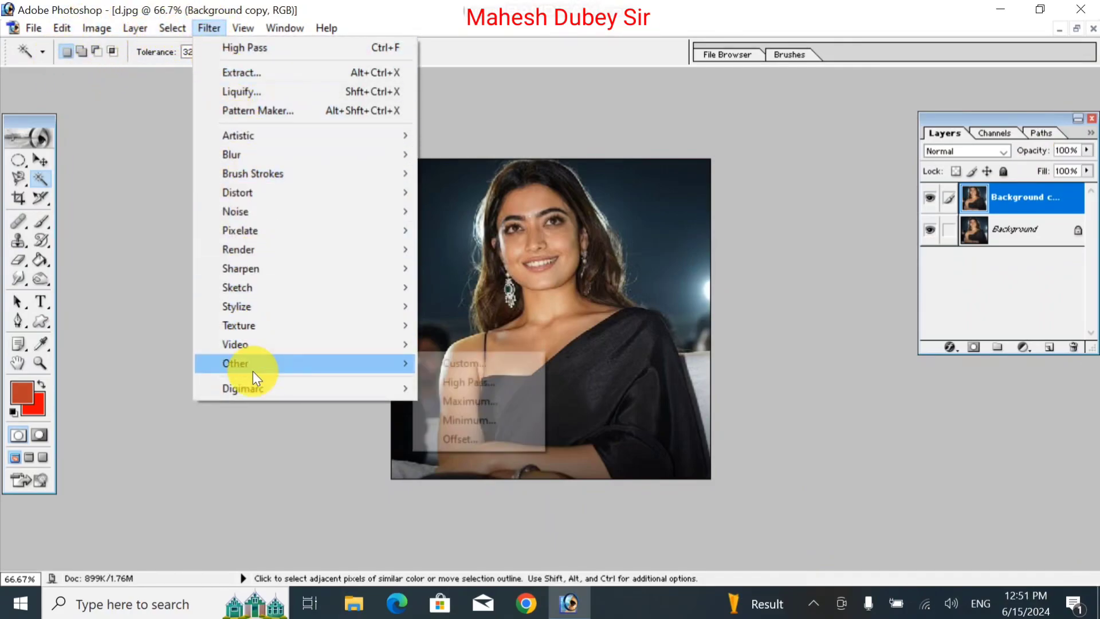
click(452, 367)
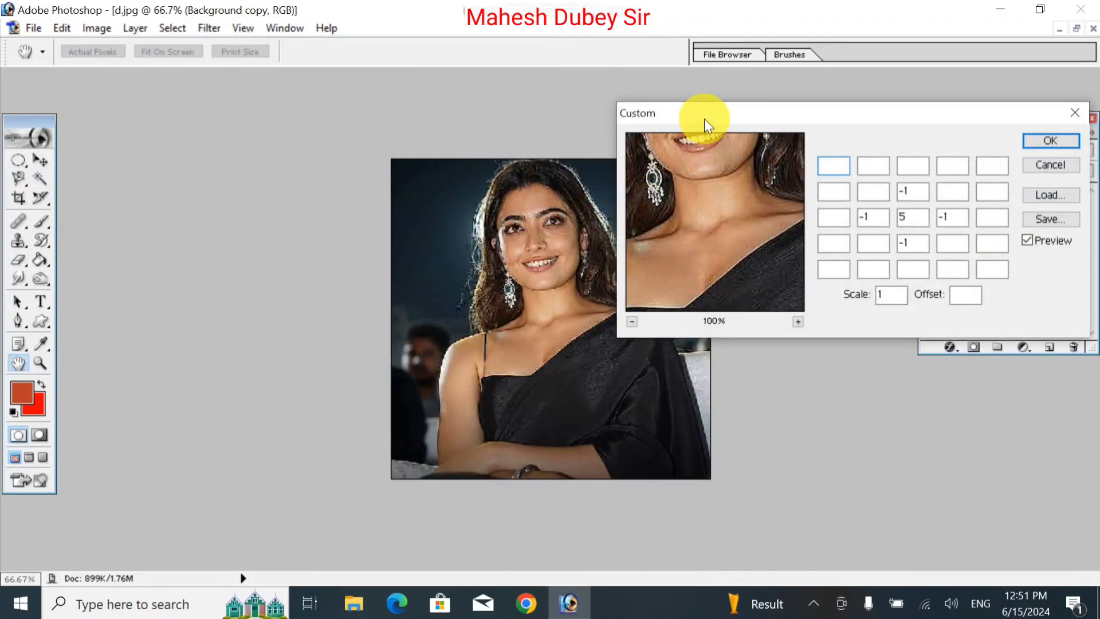
drag(703, 115, 631, 320)
drag(732, 385, 754, 367)
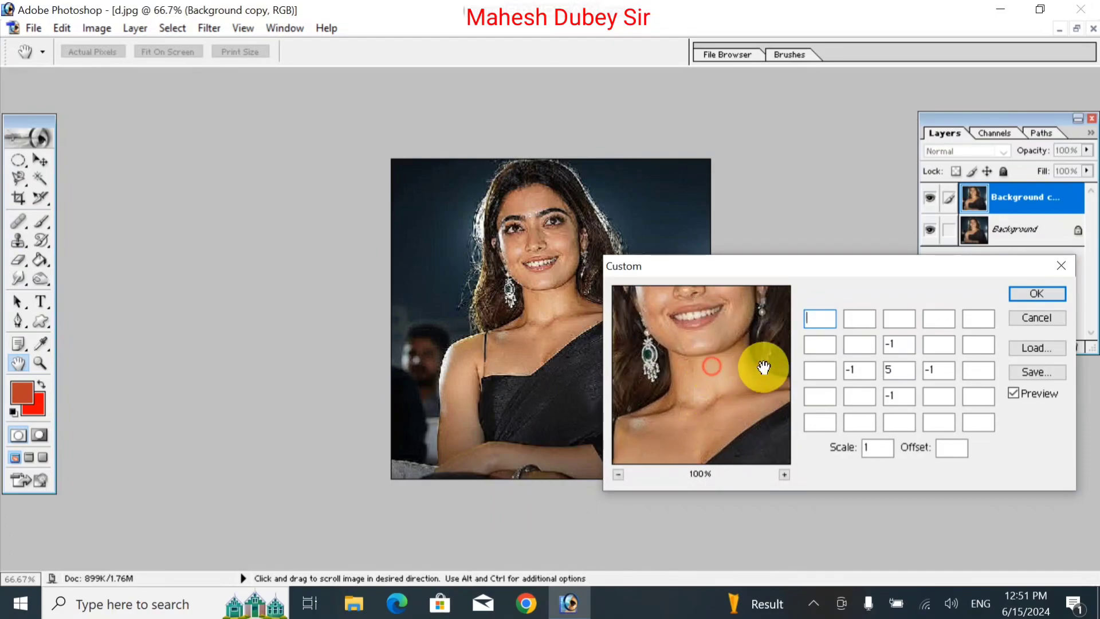
drag(717, 320, 759, 307)
drag(749, 367, 749, 305)
drag(776, 390, 720, 295)
mouse_move(711, 367)
mouse_down()
mouse_move(698, 323)
mouse_move(695, 332)
mouse_move(675, 321)
mouse_move(707, 361)
mouse_up()
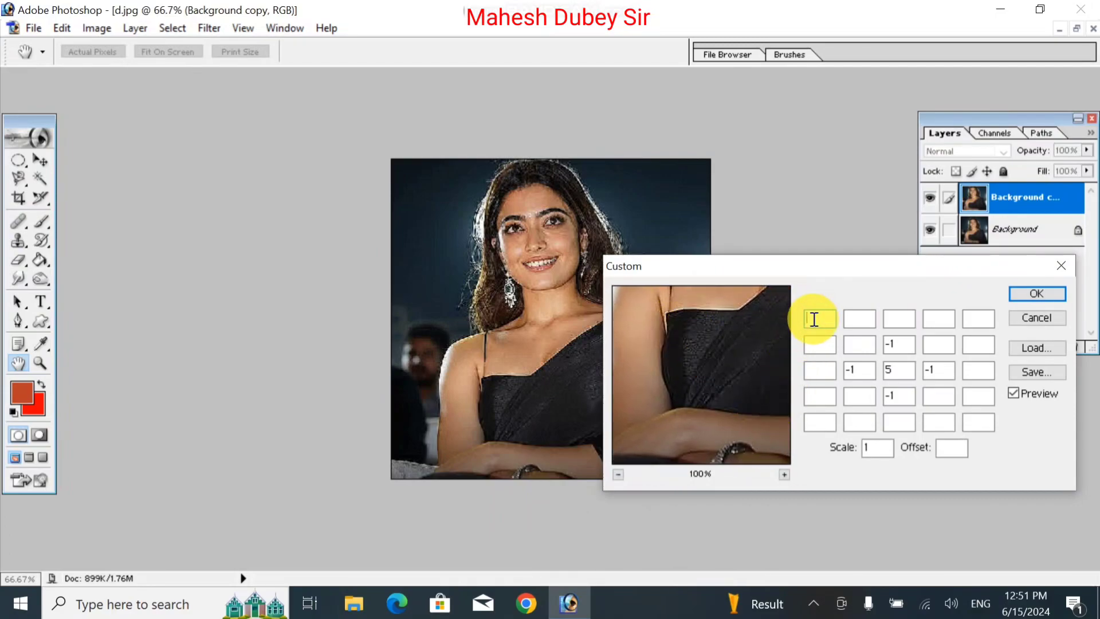
Set the first three cells of the Custom matrix's top row to -01, 02 and -4
text(-01)
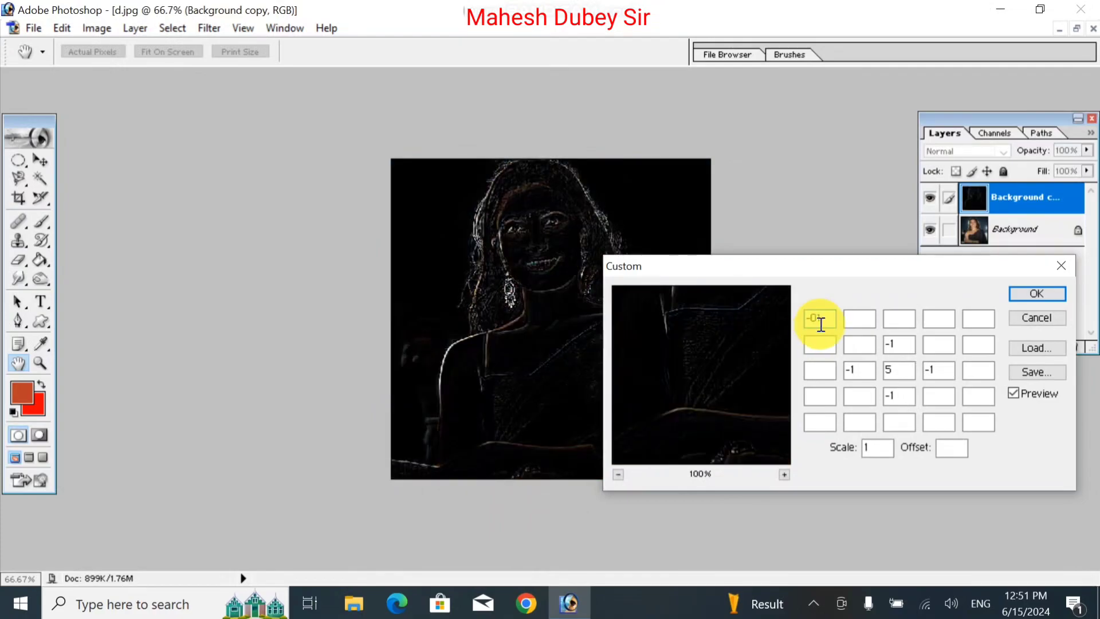
click(853, 314)
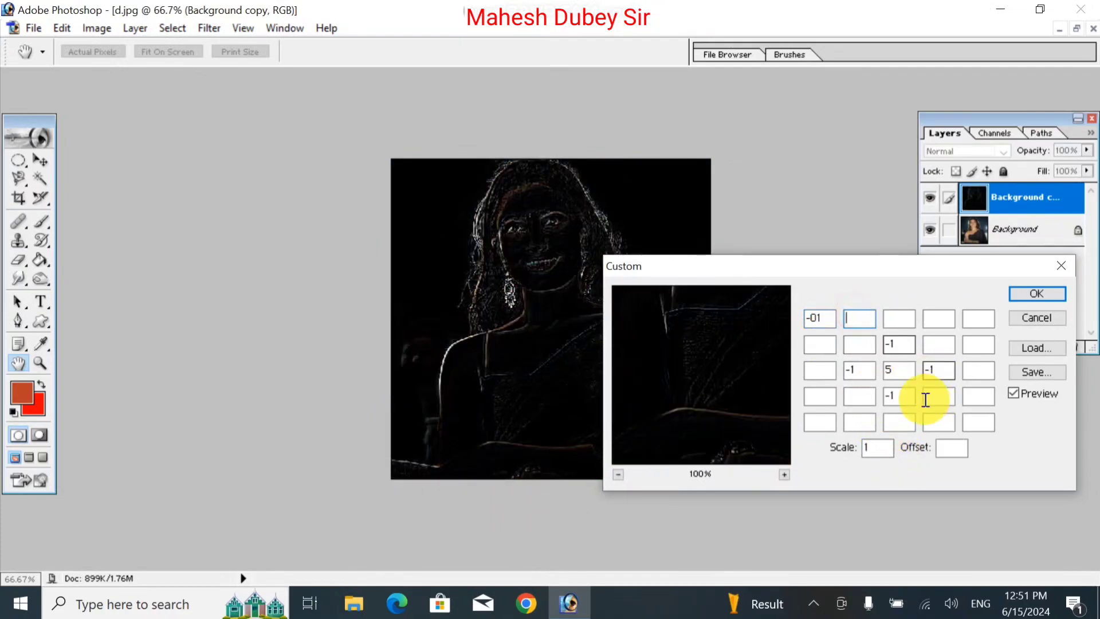
text(1)
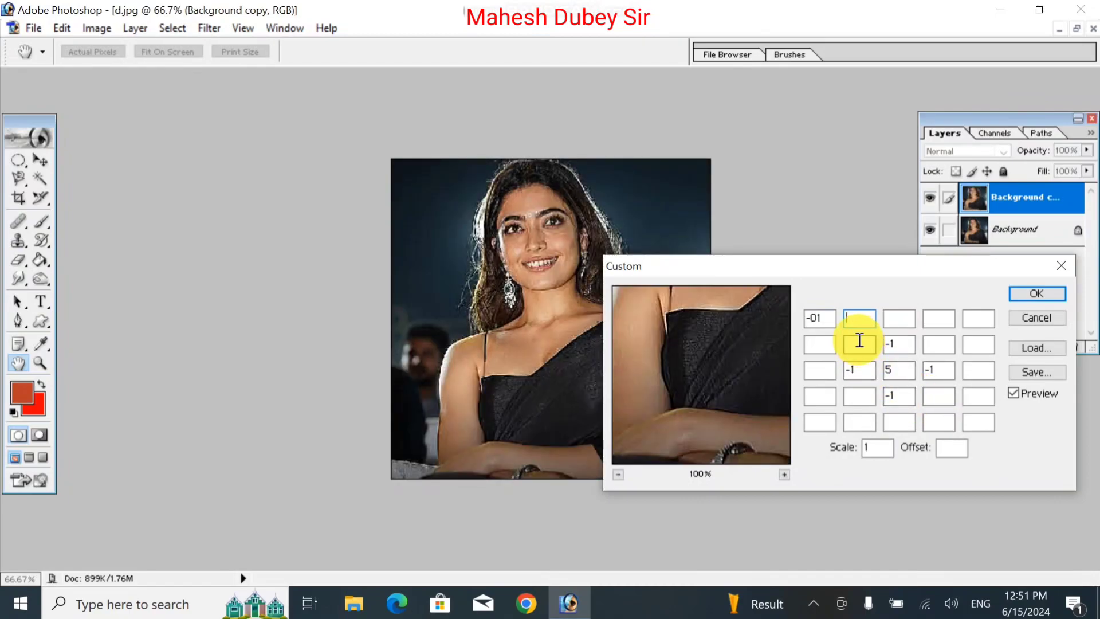
key(BackSpace)
text(2)
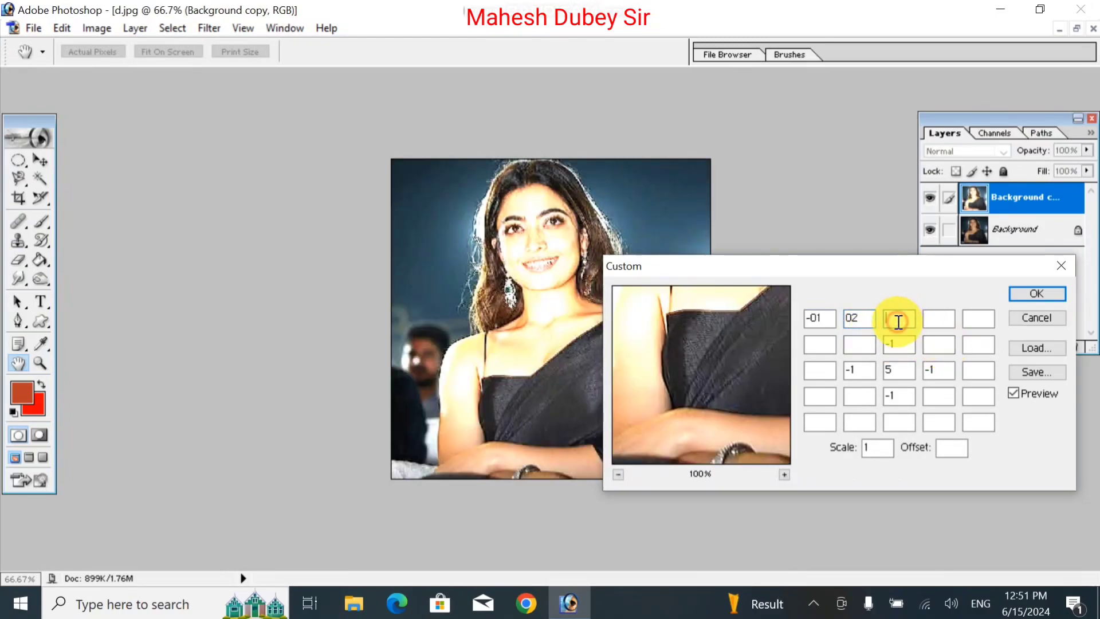
text(-4)
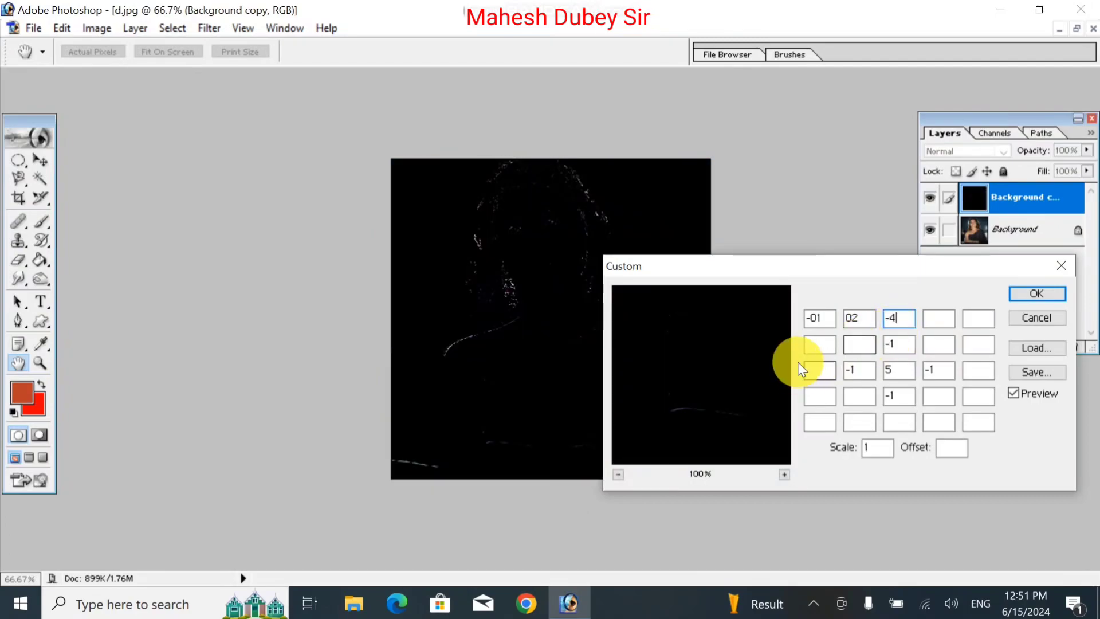
Set the first cell of the matrix's second row to 5 and the first cell of its third row to 8
click(807, 345)
text(0)
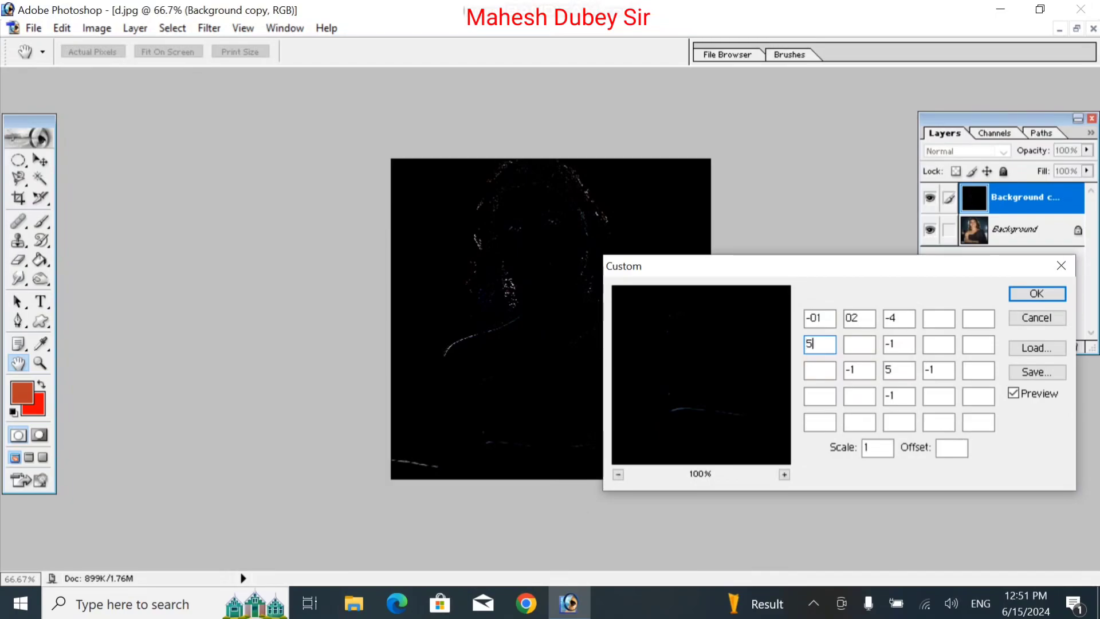
click(825, 366)
text(9)
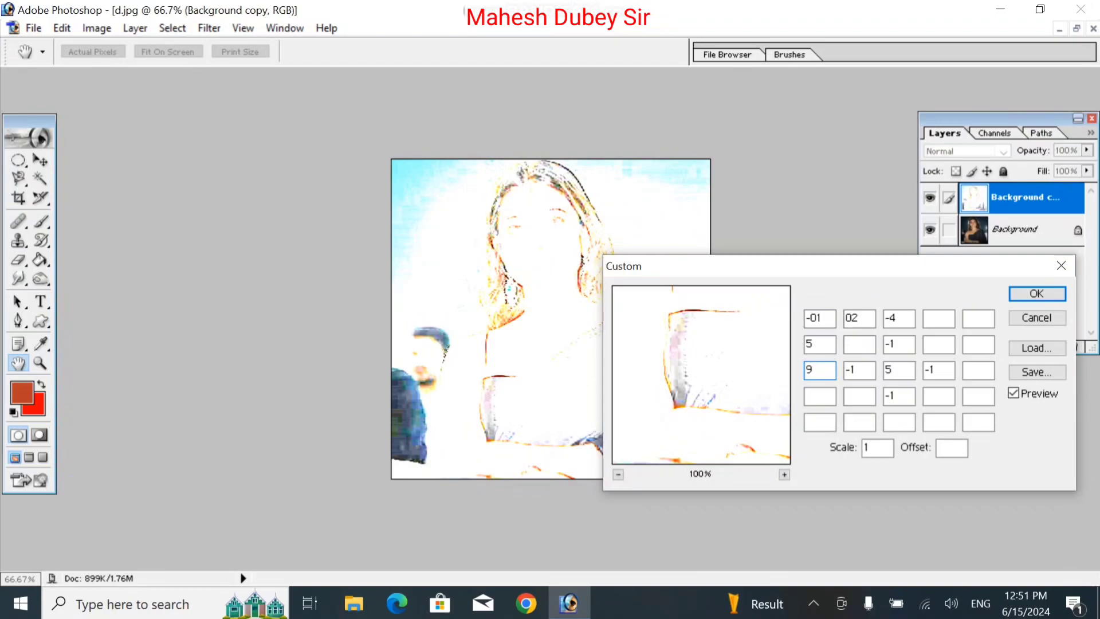
drag(739, 357, 683, 362)
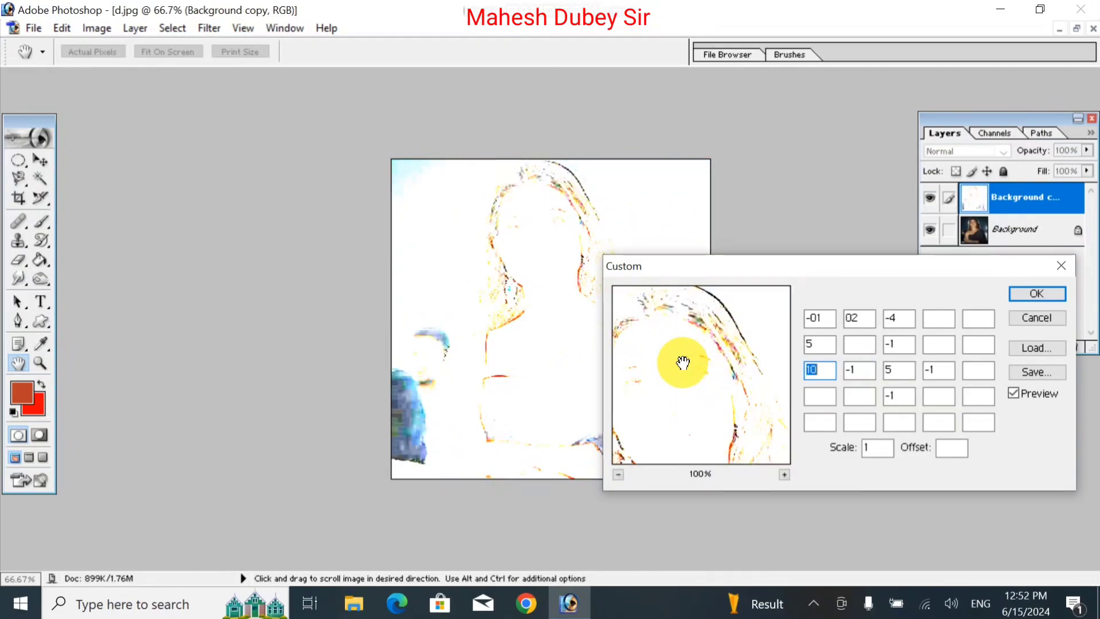
key(Down)
key(Down)
Inspect the face and hair in the filter preview, set the Offset to 5, and apply the Custom filter
click(547, 235)
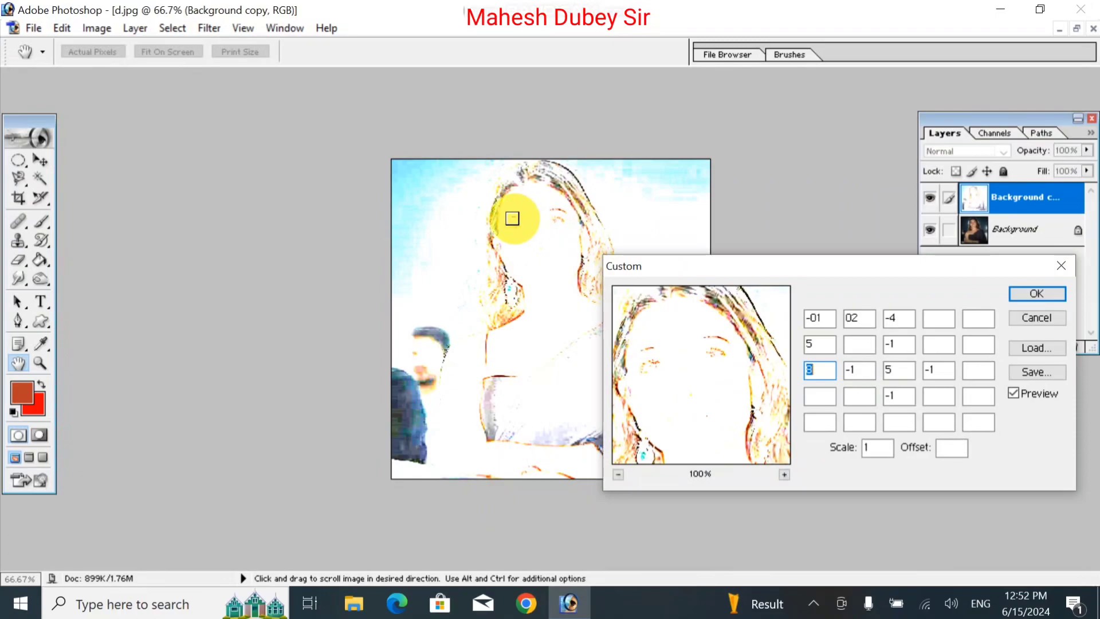
click(493, 219)
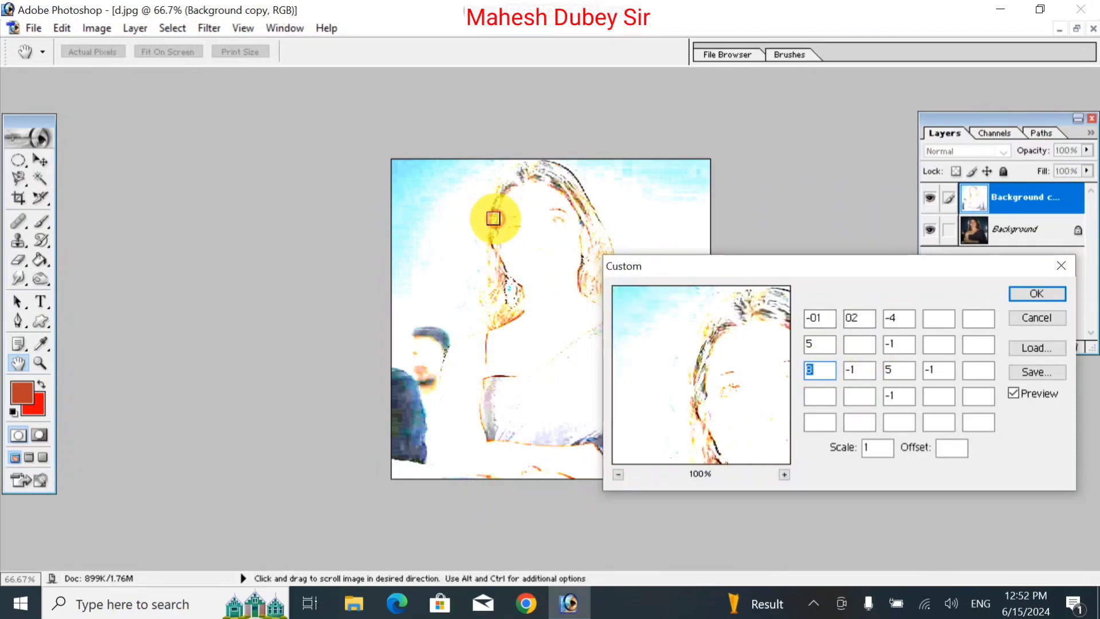
click(570, 225)
drag(569, 225, 481, 211)
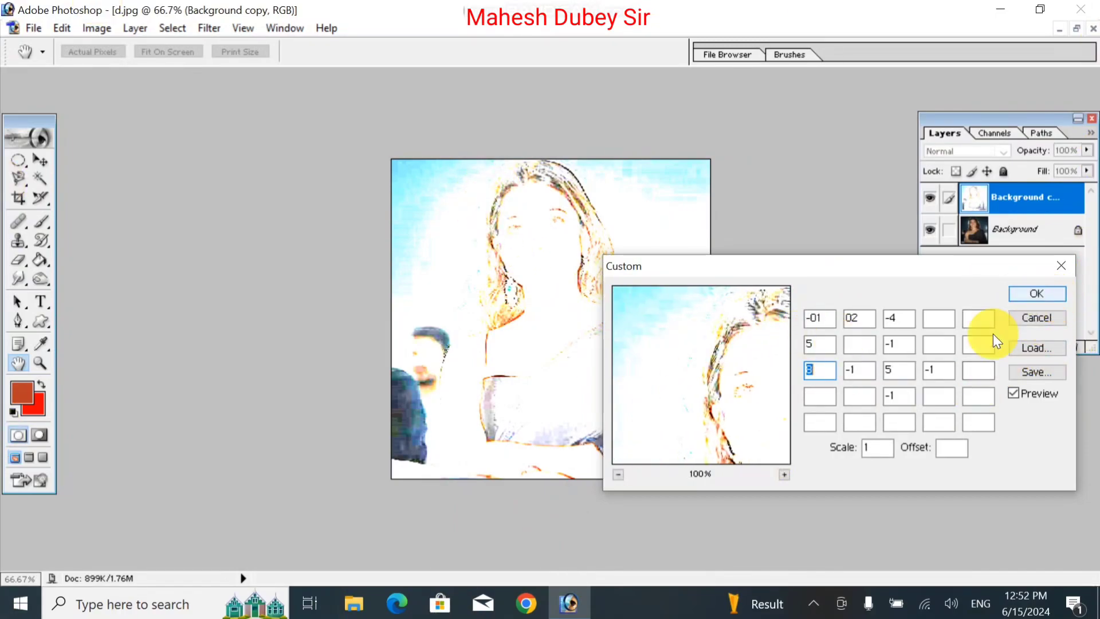
click(950, 446)
text(5)
click(945, 447)
click(965, 421)
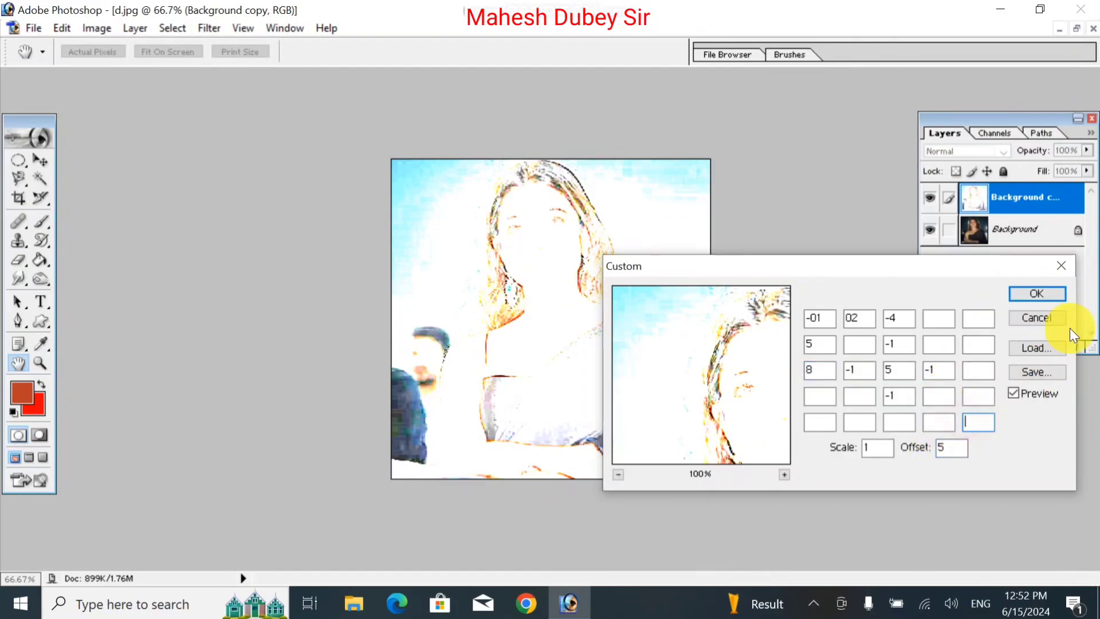
click(1054, 295)
key(w)
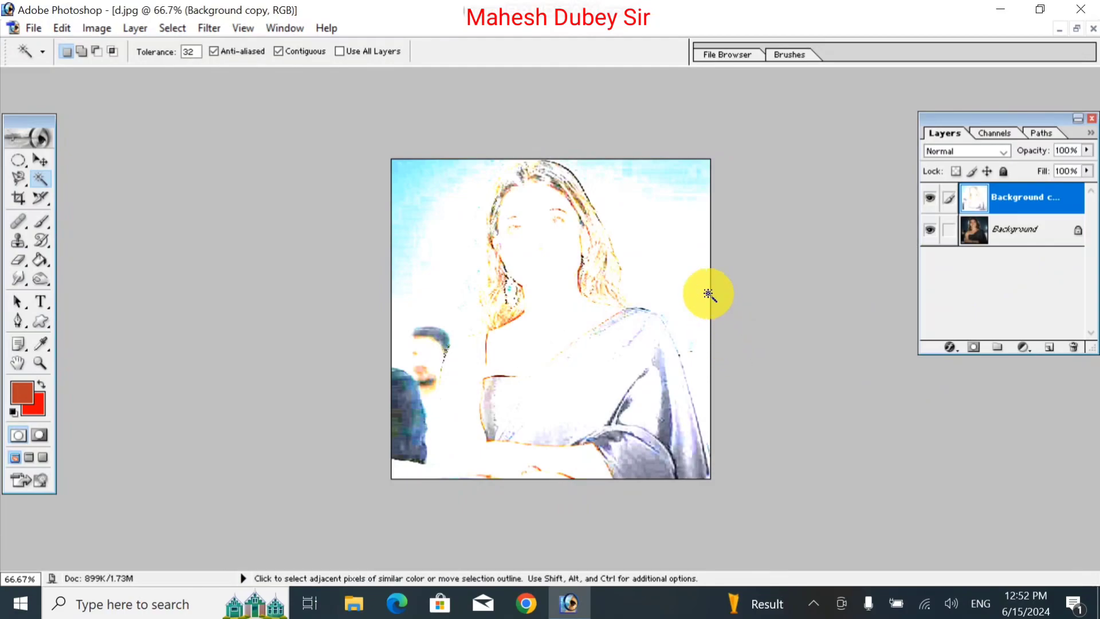
Convert the locked Background layer into a regular layer named Layer 0
click(981, 228)
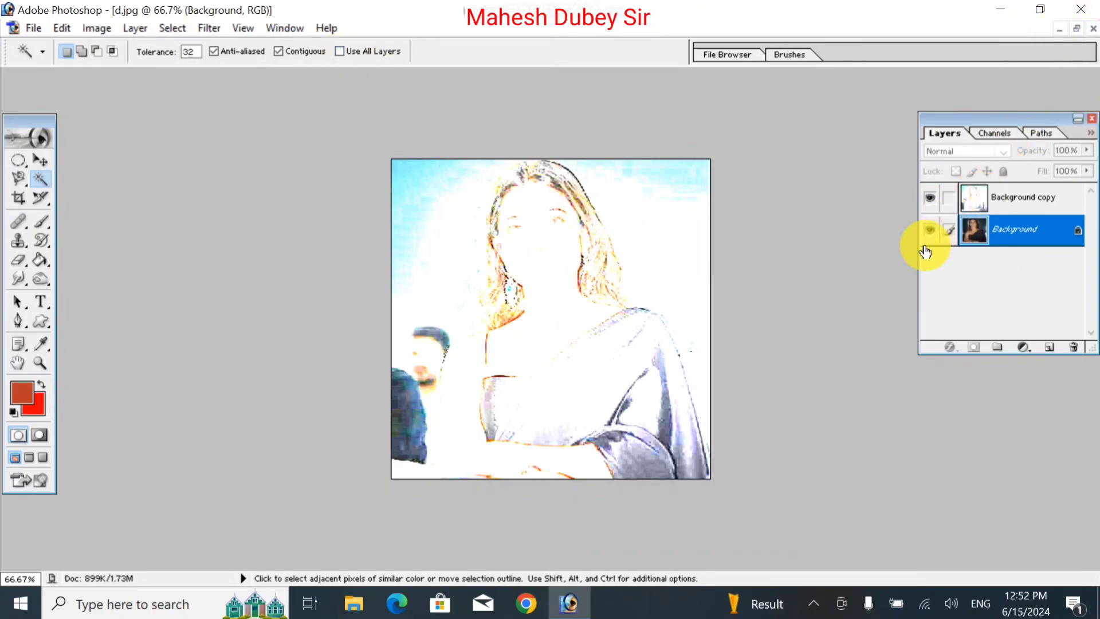
click(972, 198)
click(973, 229)
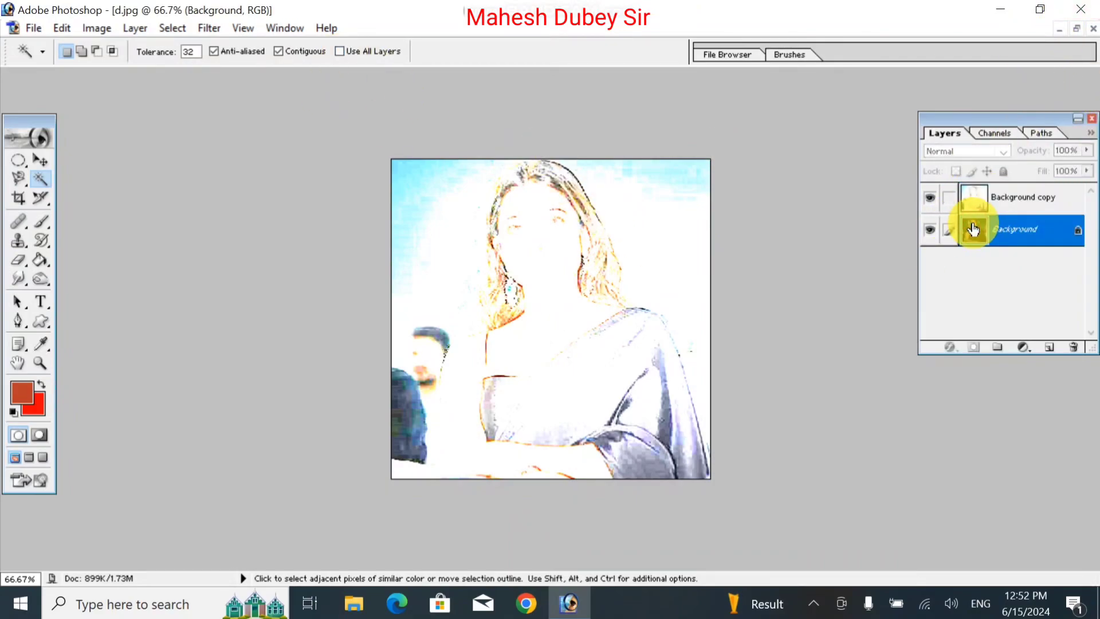
right_click(978, 241)
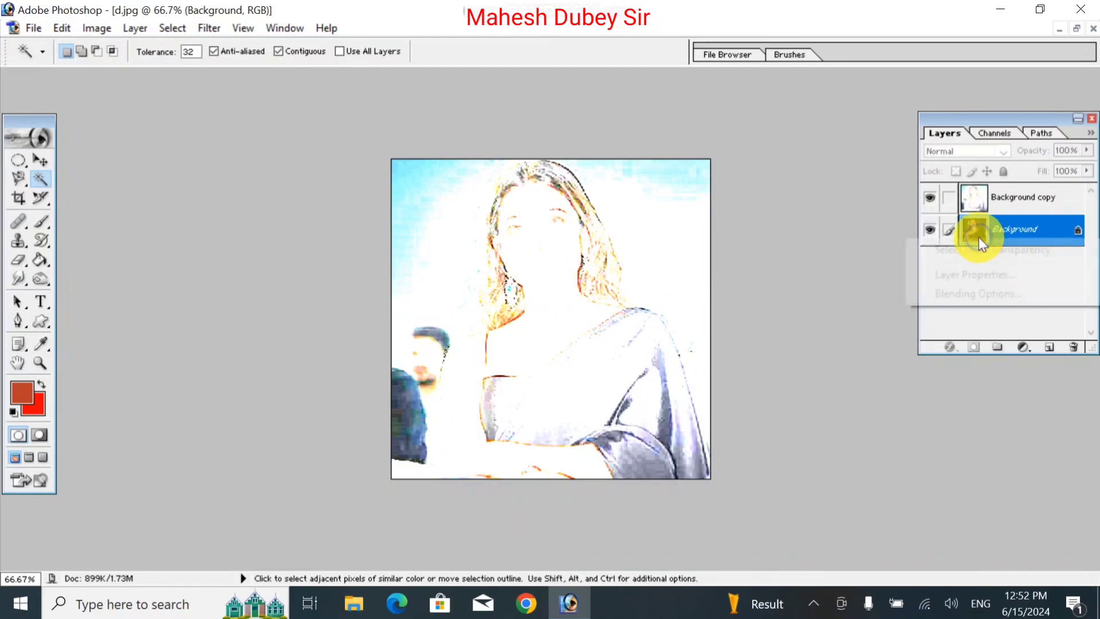
click(980, 230)
double_click(979, 230)
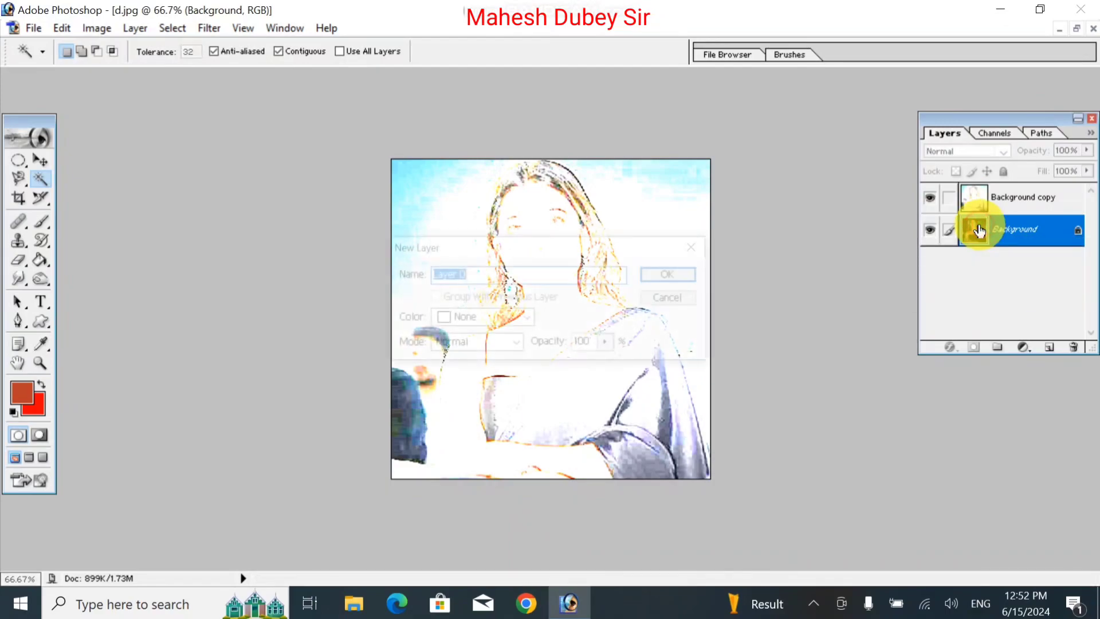
click(670, 276)
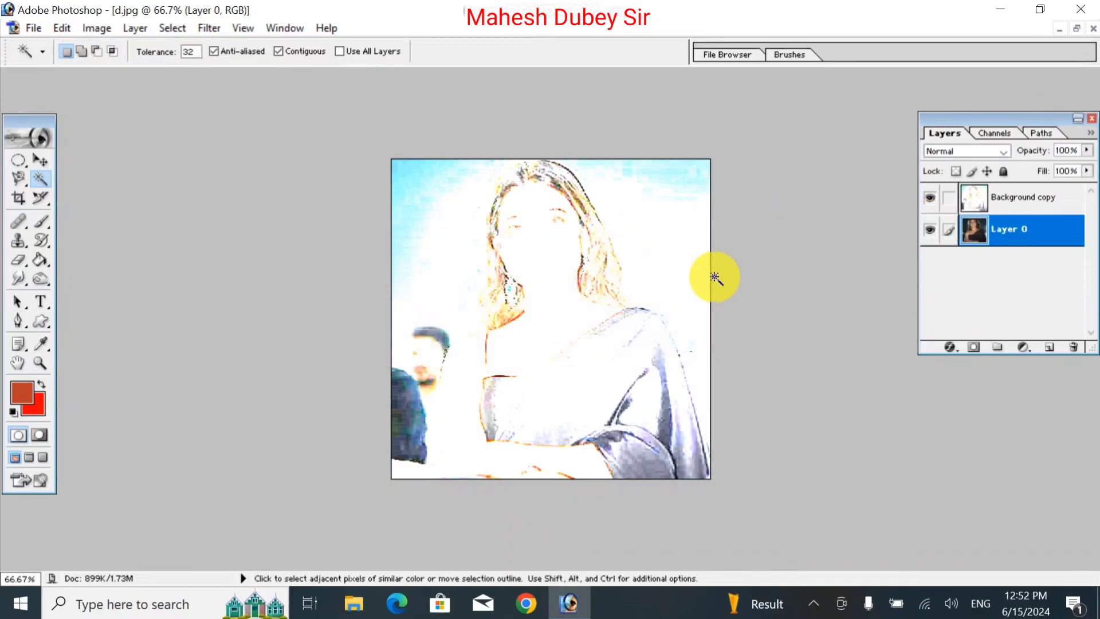
Compare the original and filtered images by moving Layer 0 above Background copy and back below it
drag(974, 201, 982, 241)
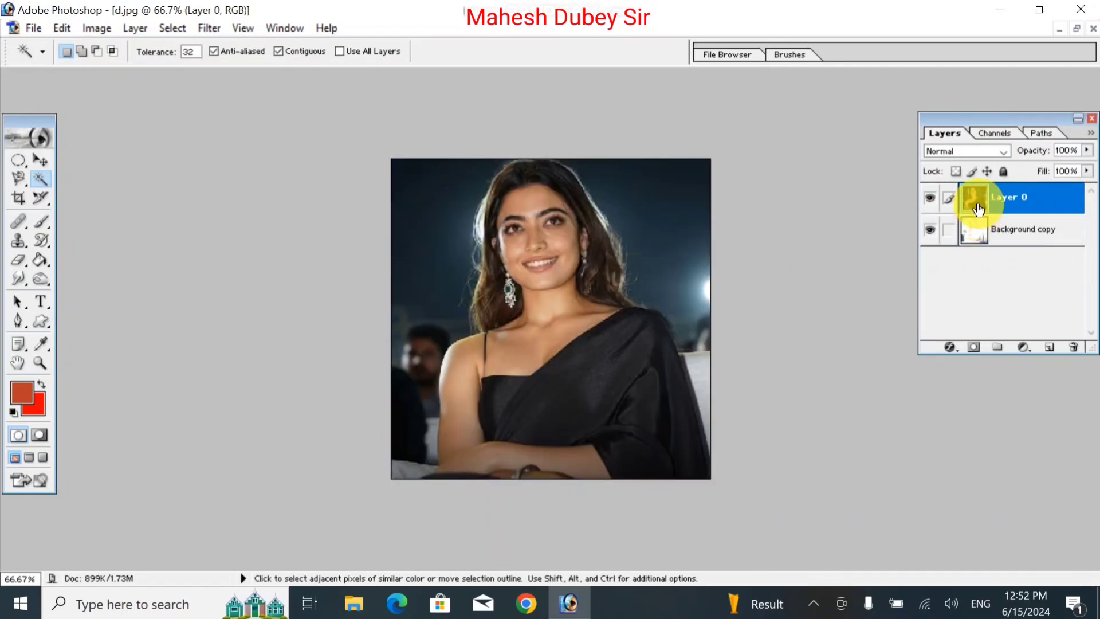
drag(978, 208, 978, 237)
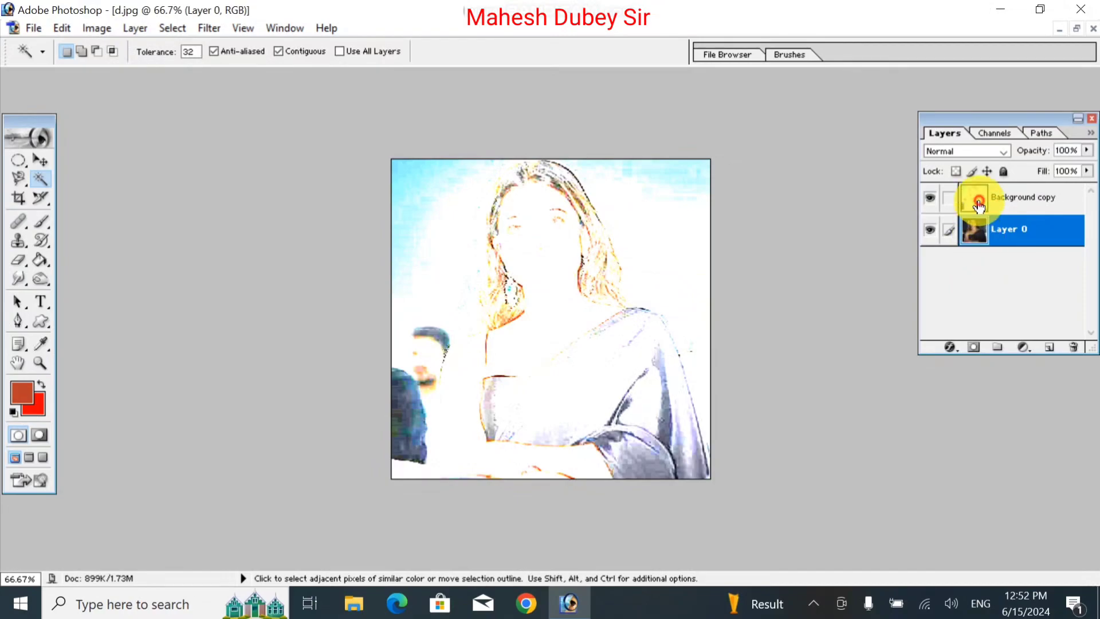
click(979, 203)
click(982, 241)
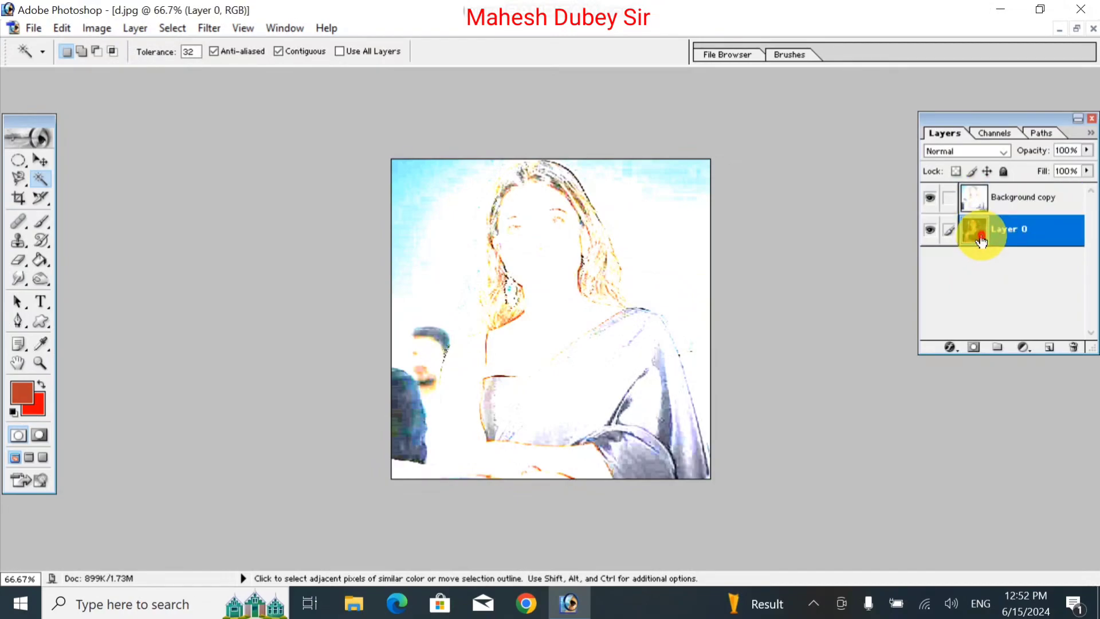
double_click(982, 241)
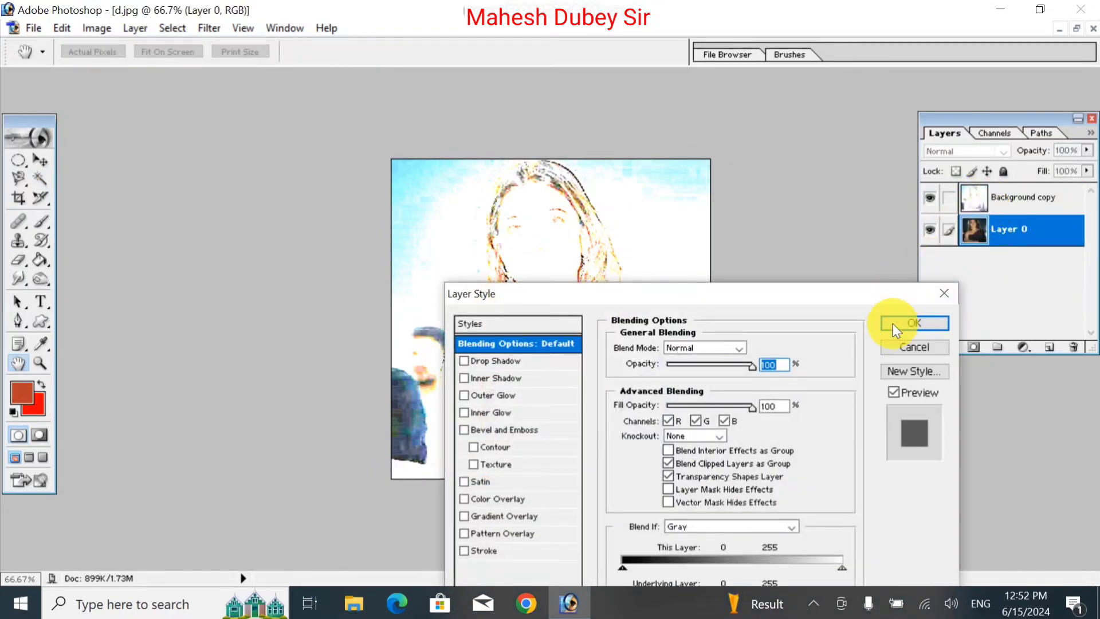
click(922, 352)
Try a Magic Wand selection of the white area on the Background copy layer and clear it
click(972, 198)
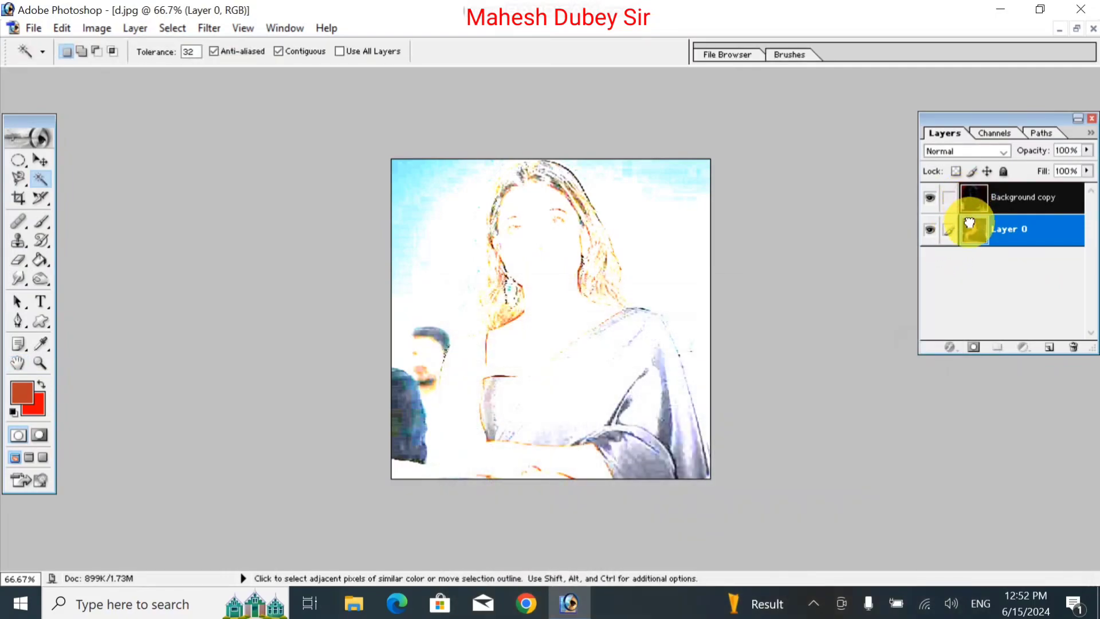
click(651, 273)
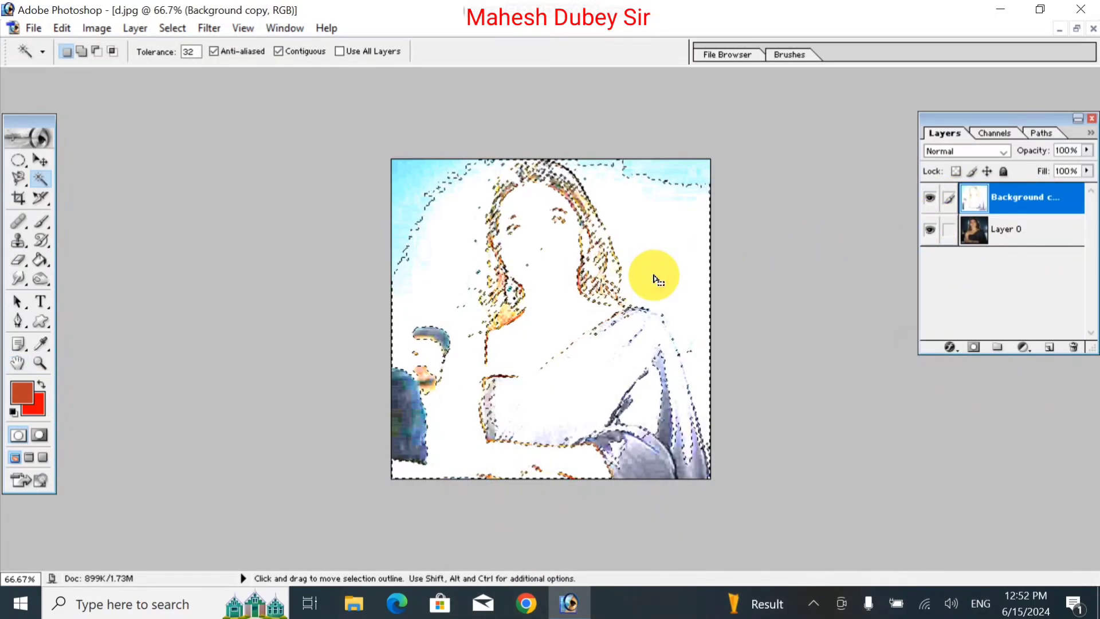
click(669, 224)
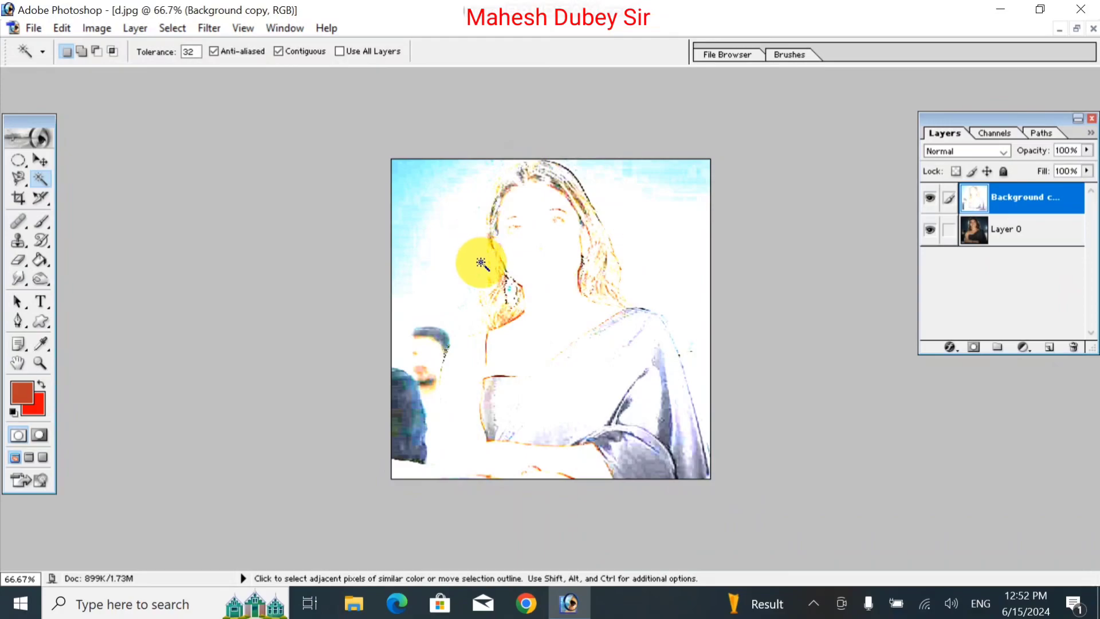
Close d.jpg without saving the changes and reopen the original from the Desktop
key(ctrl+w)
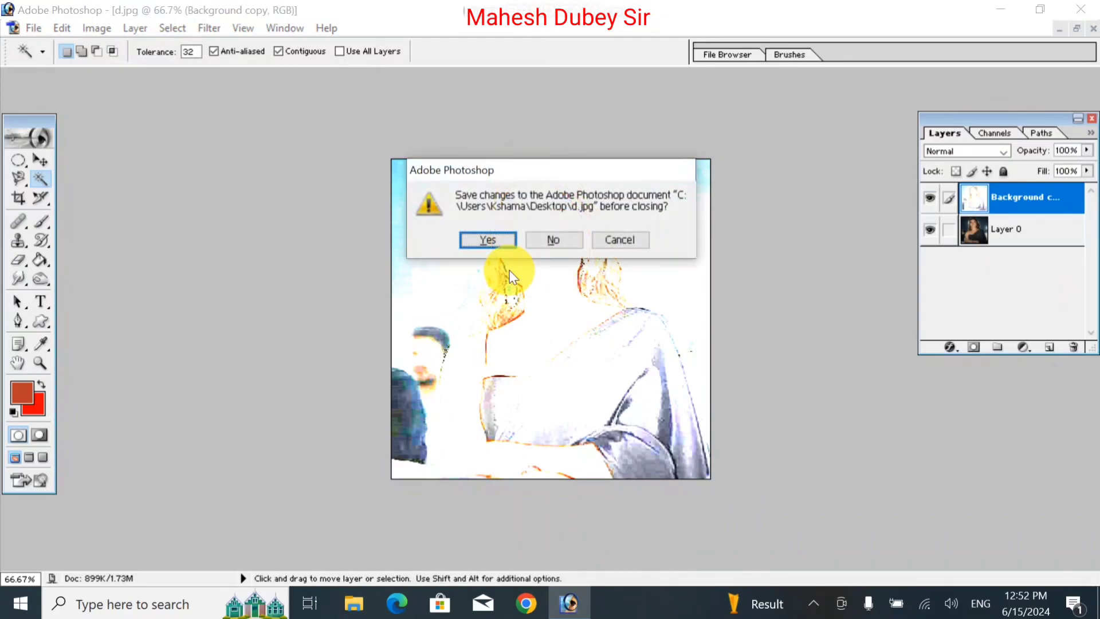
click(554, 245)
key(ctrl+o)
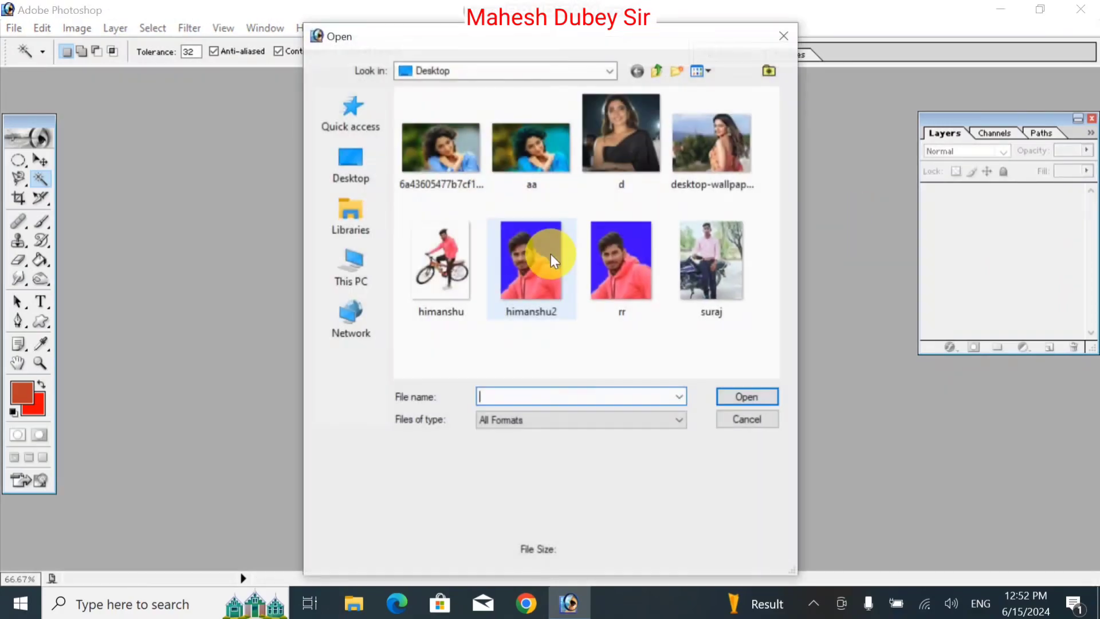
double_click(616, 154)
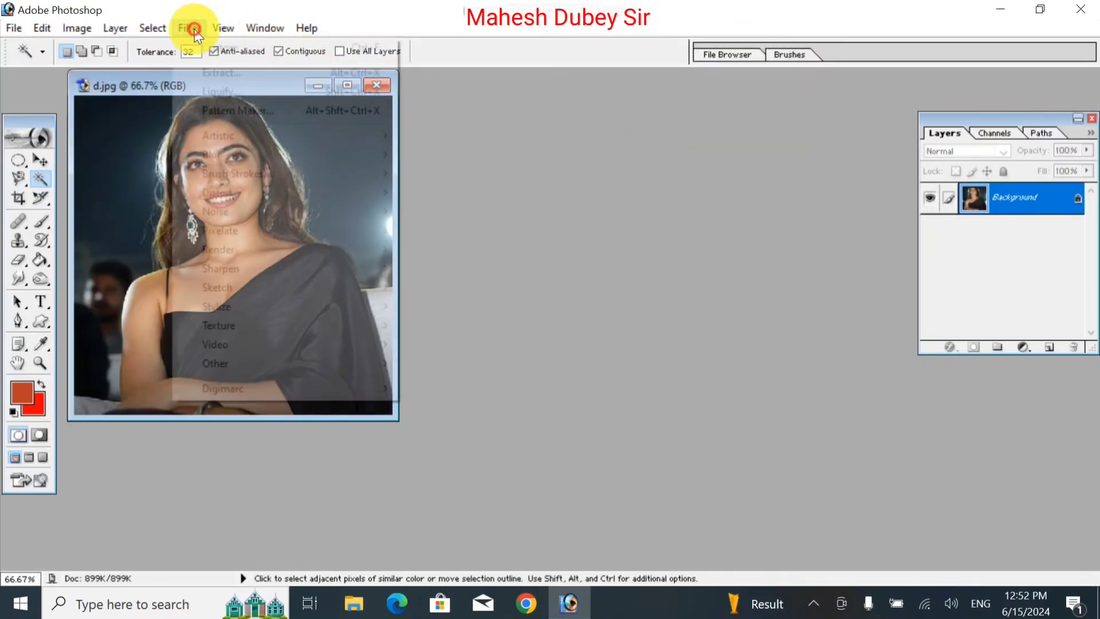
Preview the High Pass filter on the Background layer with a radius of 37.1 pixels, bringing the face into the filter preview
click(189, 28)
mouse_move(236, 363)
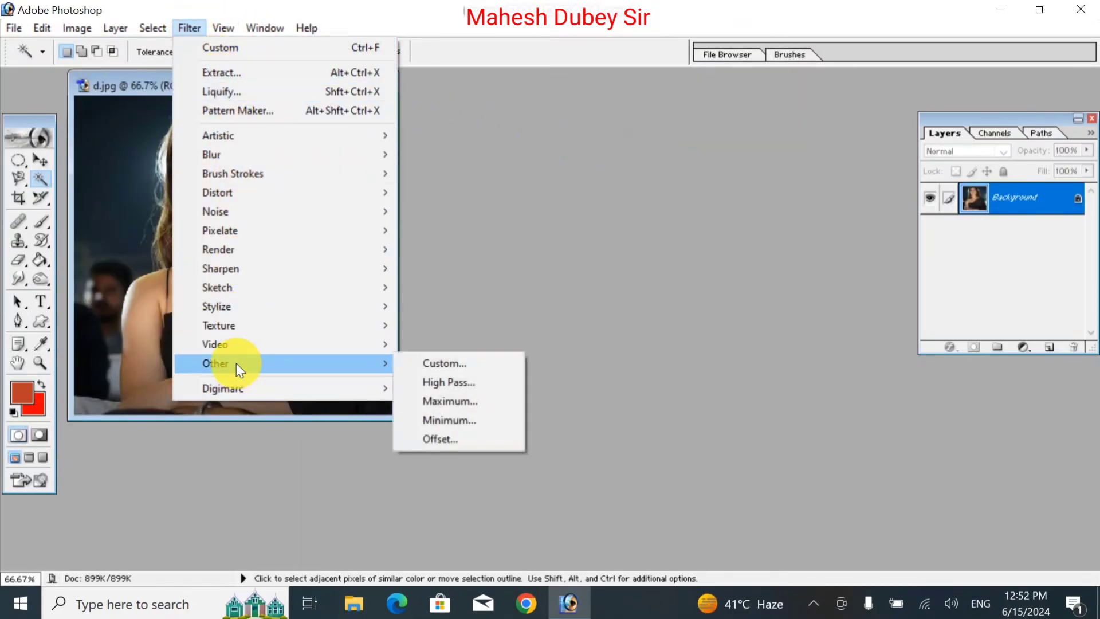
click(430, 384)
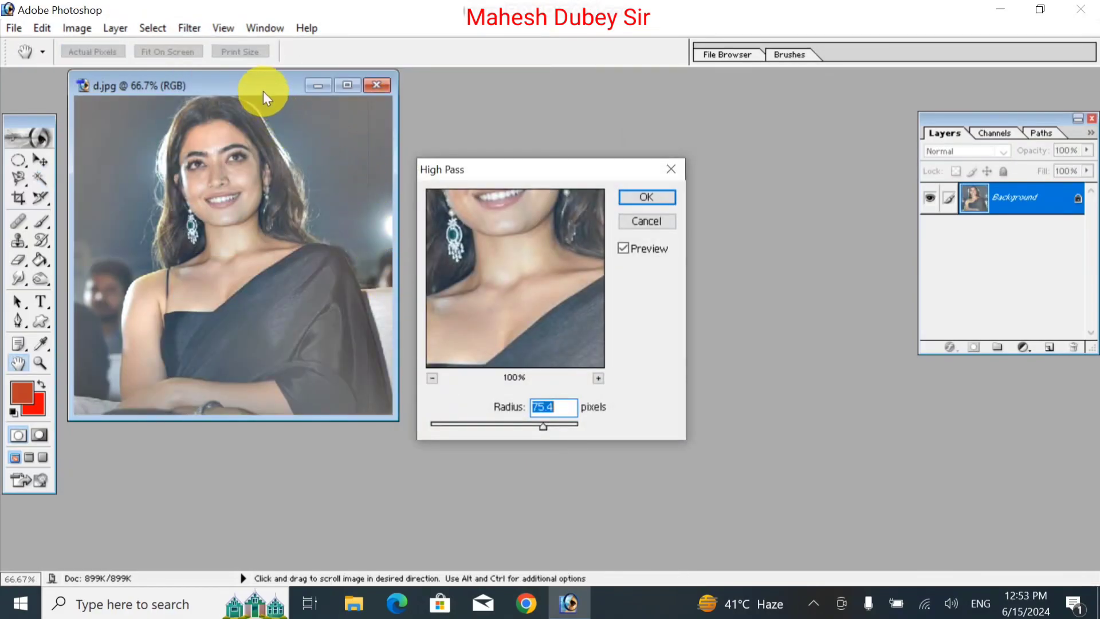
drag(550, 180, 725, 125)
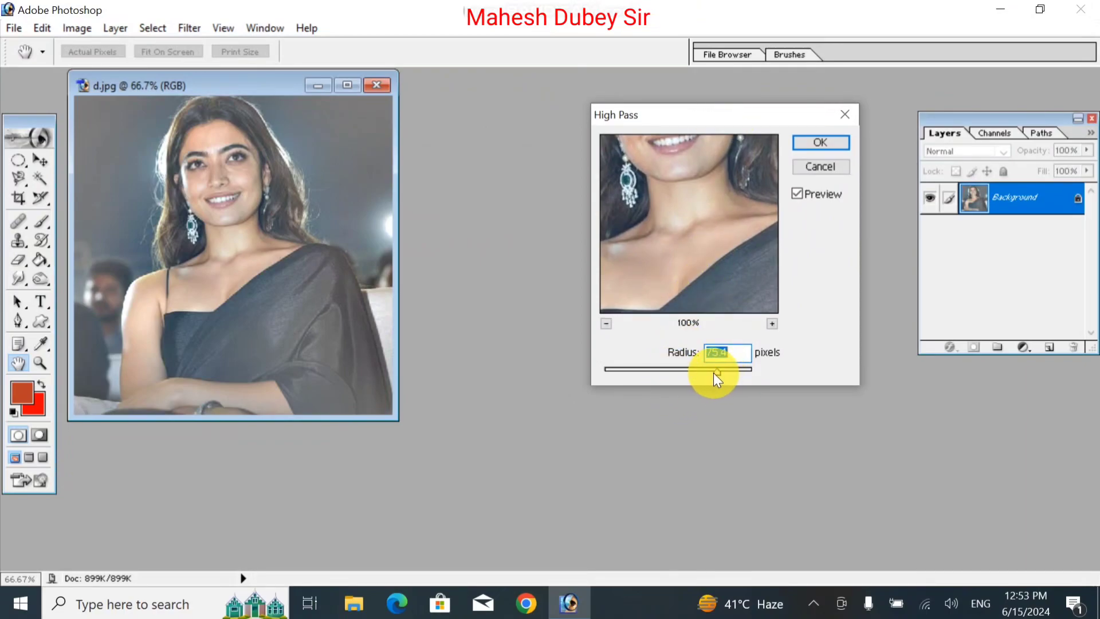
drag(715, 371, 687, 371)
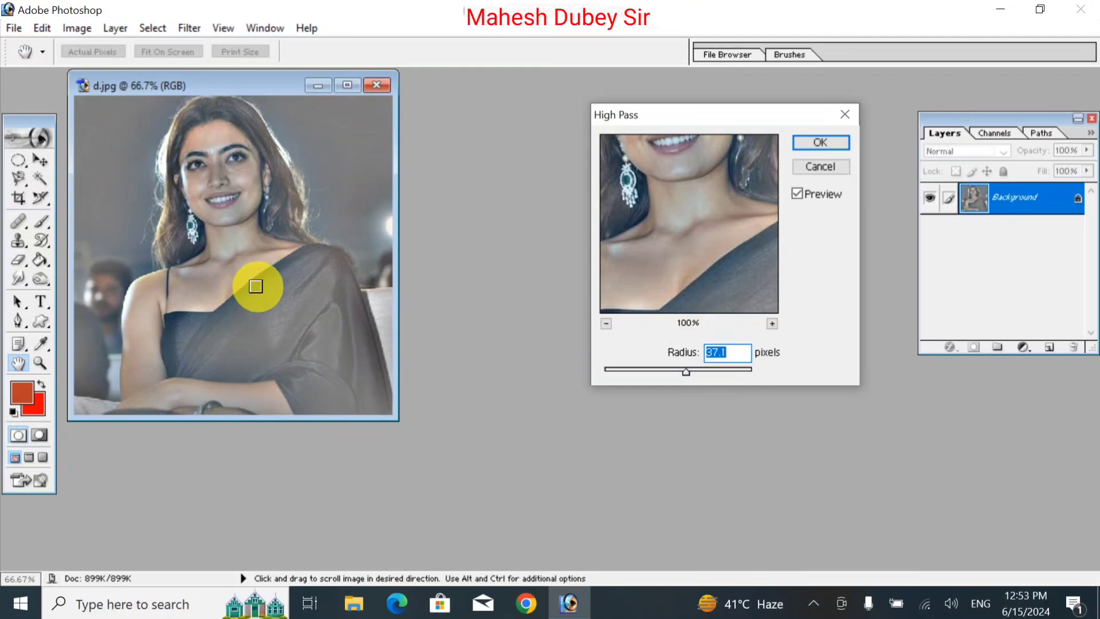
click(246, 276)
click(263, 245)
drag(680, 210, 680, 256)
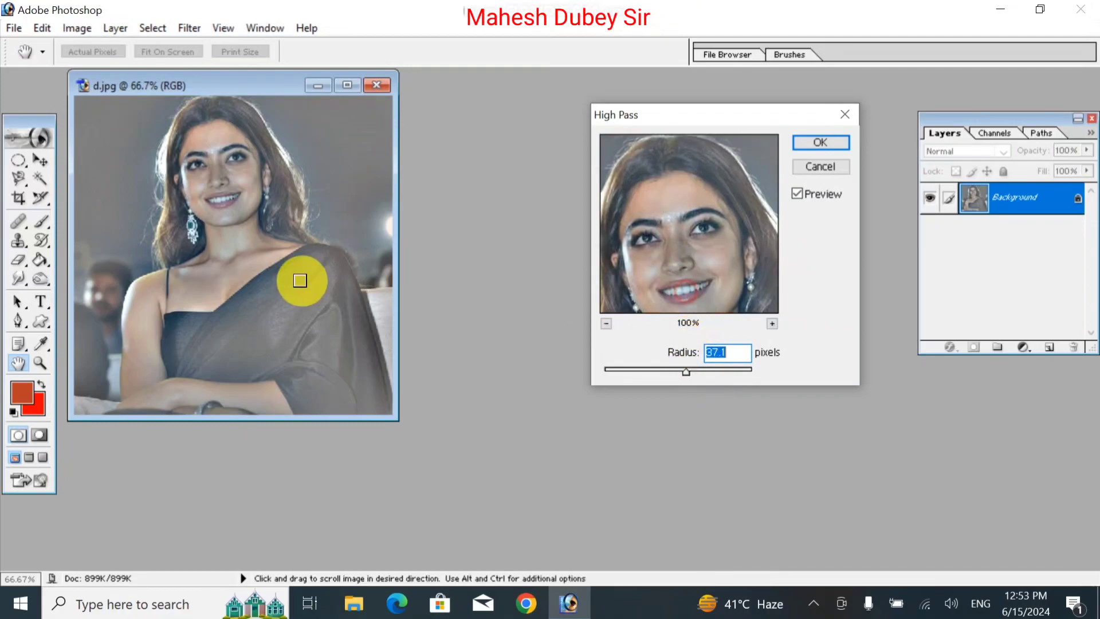
click(233, 209)
click(213, 192)
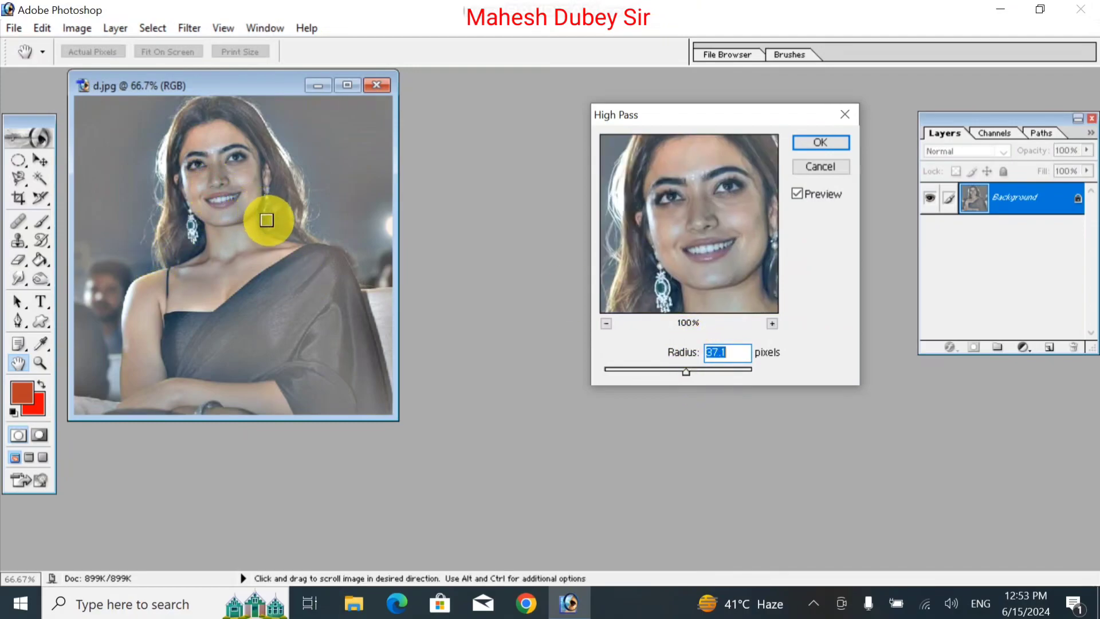
Compare High Pass radii of 250, 4.5 and 1.3 pixels in the live preview
drag(687, 374, 777, 372)
click(739, 370)
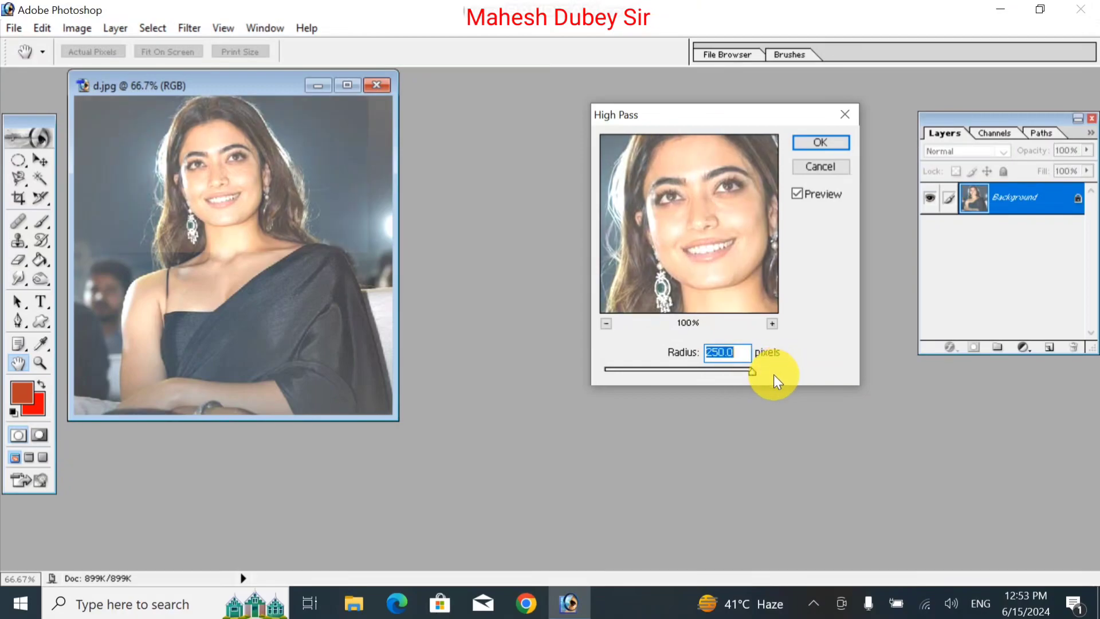
drag(751, 373, 637, 372)
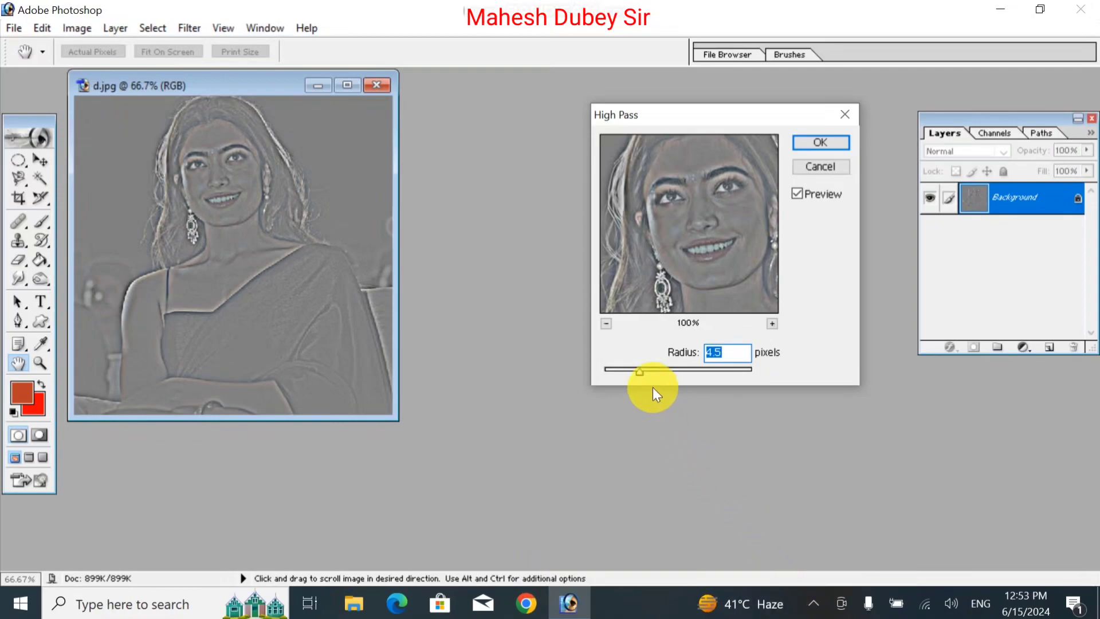
drag(641, 375, 612, 375)
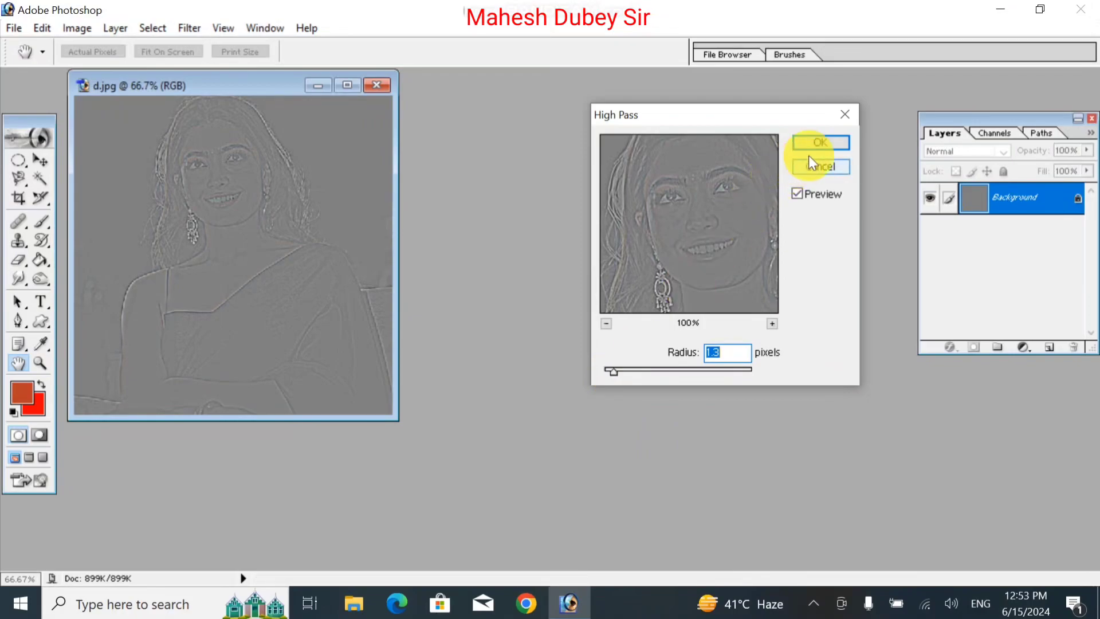
Apply High Pass with a radius of 5.9 pixels and undo it
drag(616, 372, 651, 371)
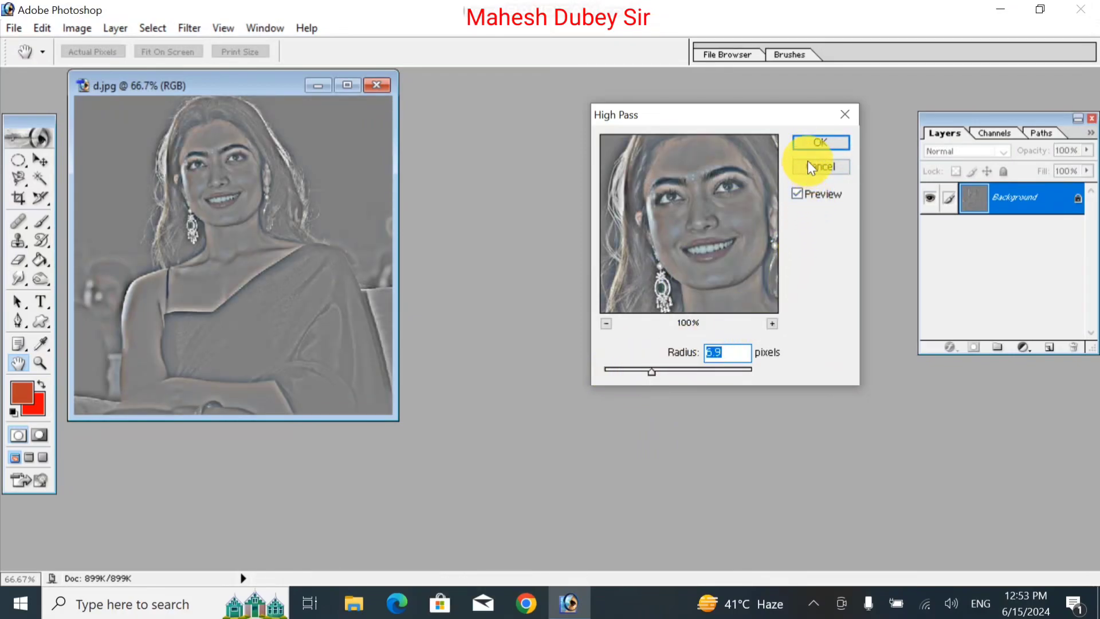
click(813, 141)
key(w)
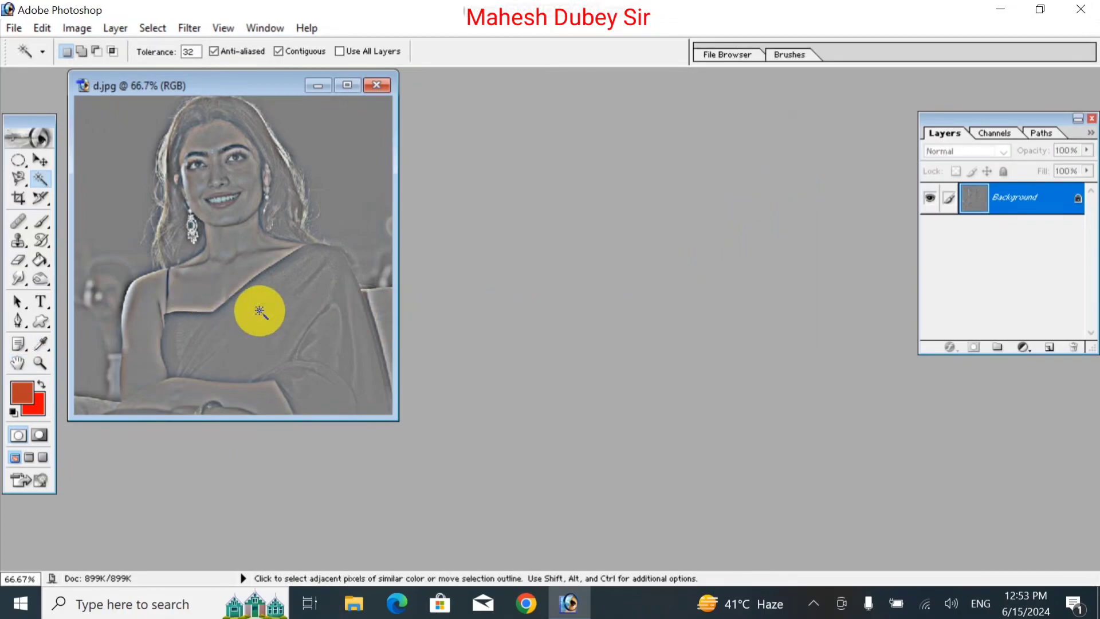
key(ctrl+z)
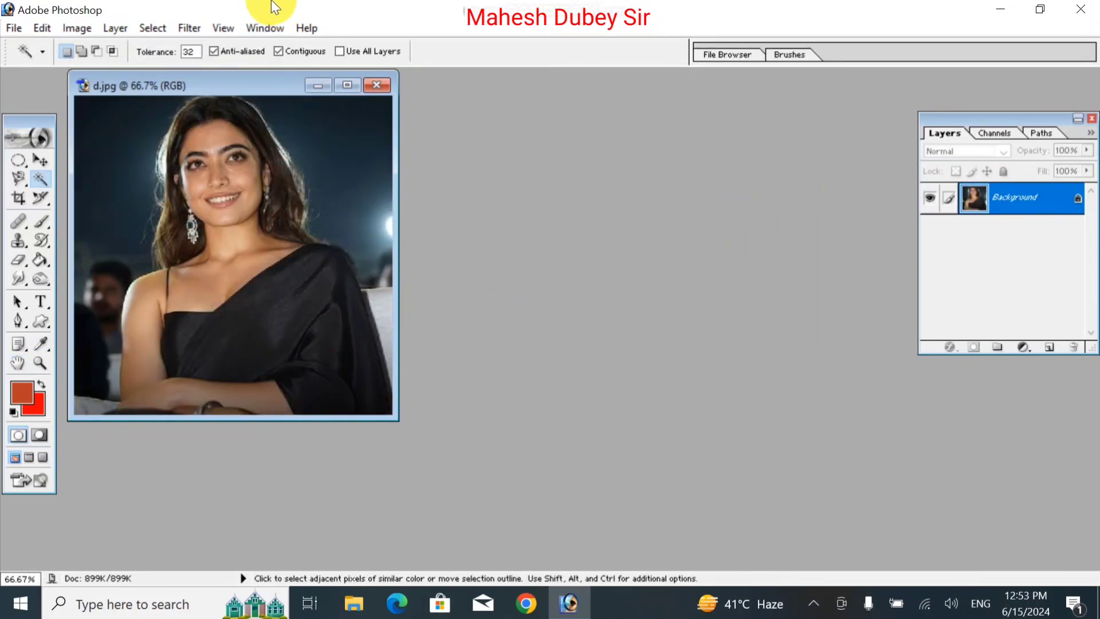
Maximize the d.jpg window and preview the Maximum filter on the whole photo with a radius of 1 pixel, leaving it unapplied
double_click(185, 93)
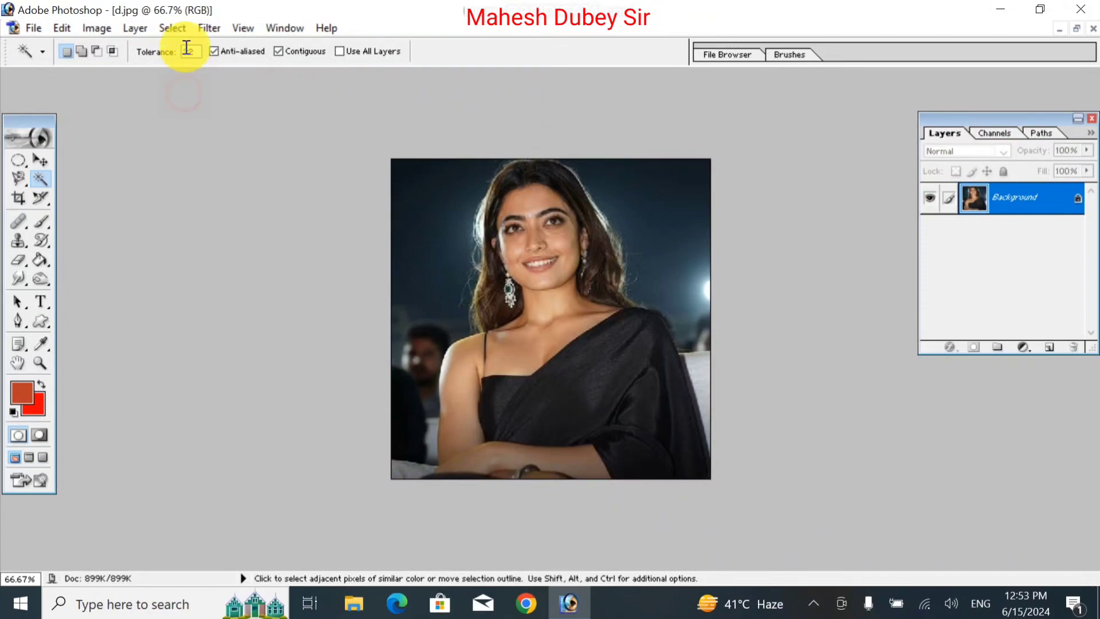
click(212, 27)
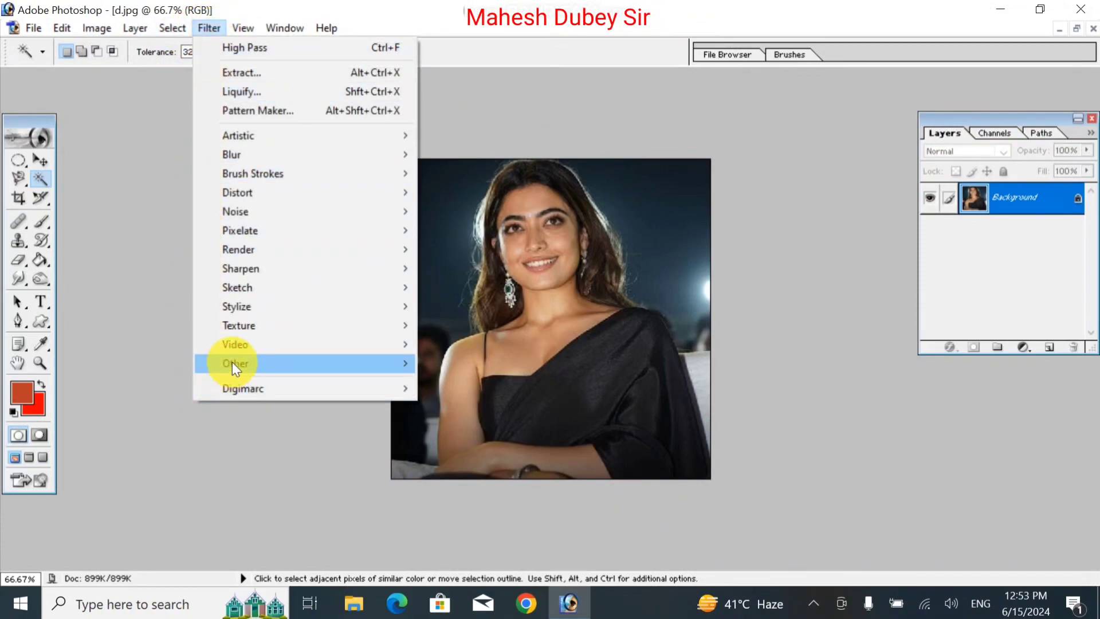
mouse_move(242, 363)
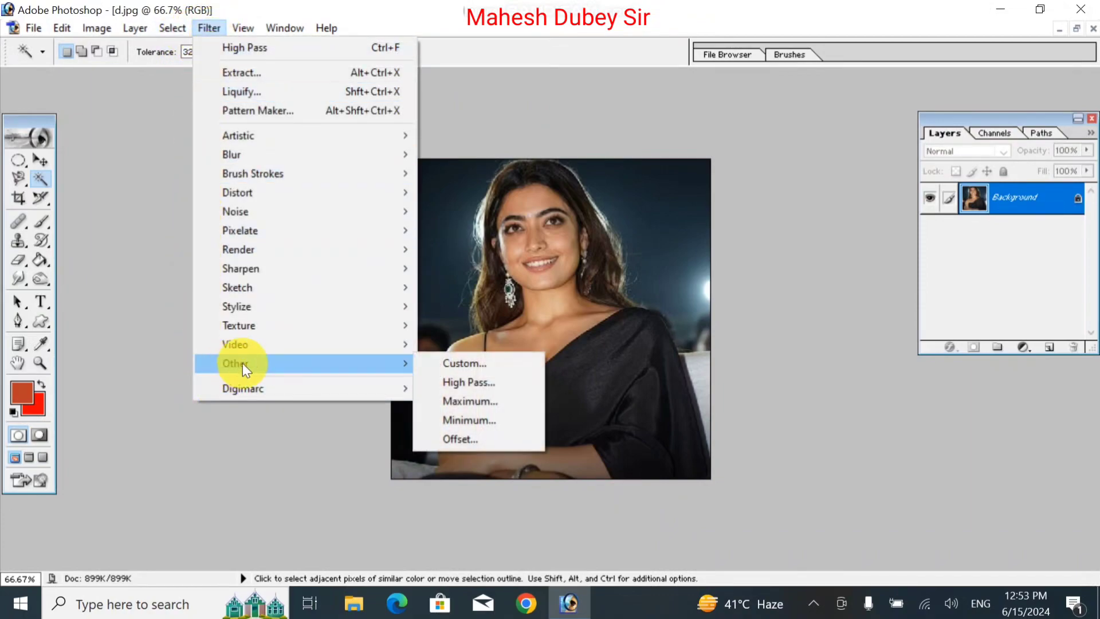
click(504, 401)
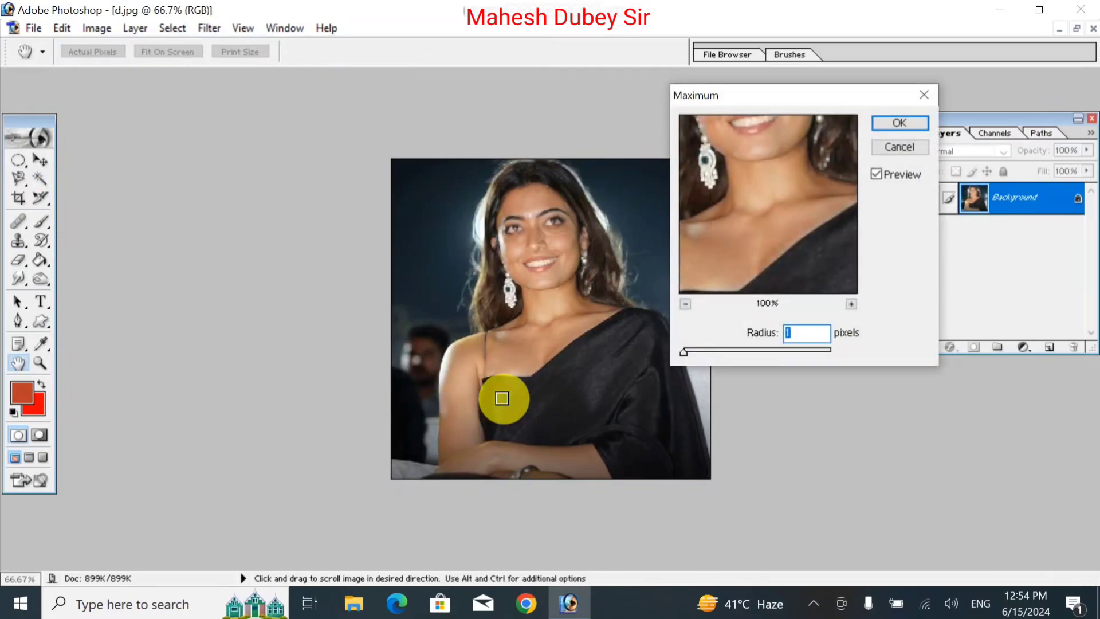
mouse_move(686, 352)
mouse_down()
mouse_move(796, 354)
mouse_move(682, 349)
mouse_up()
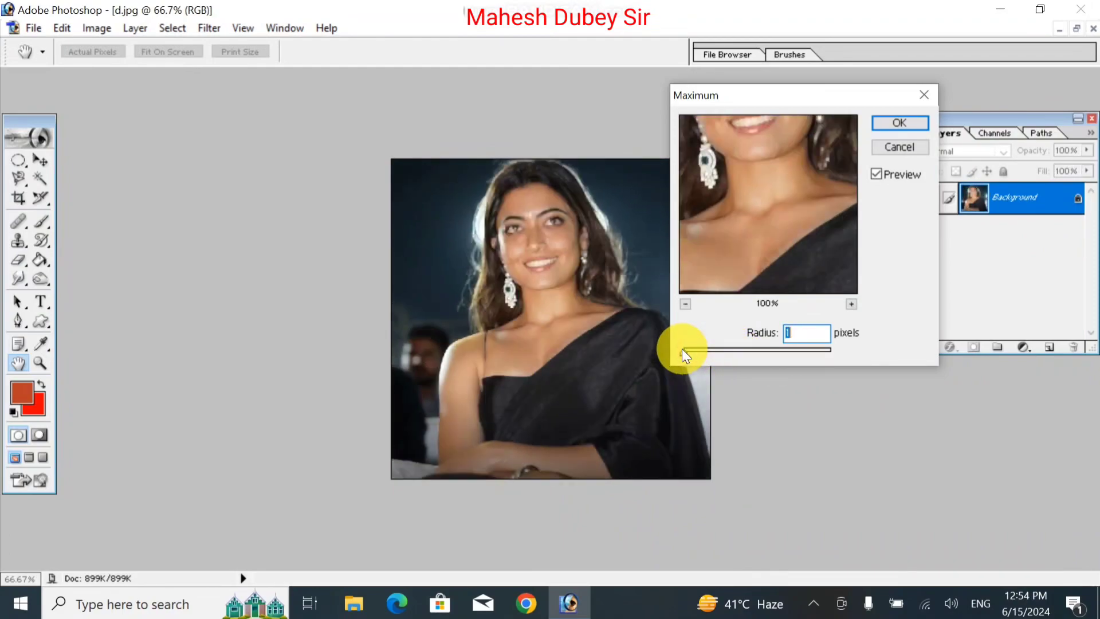
key(Return)
key(w)
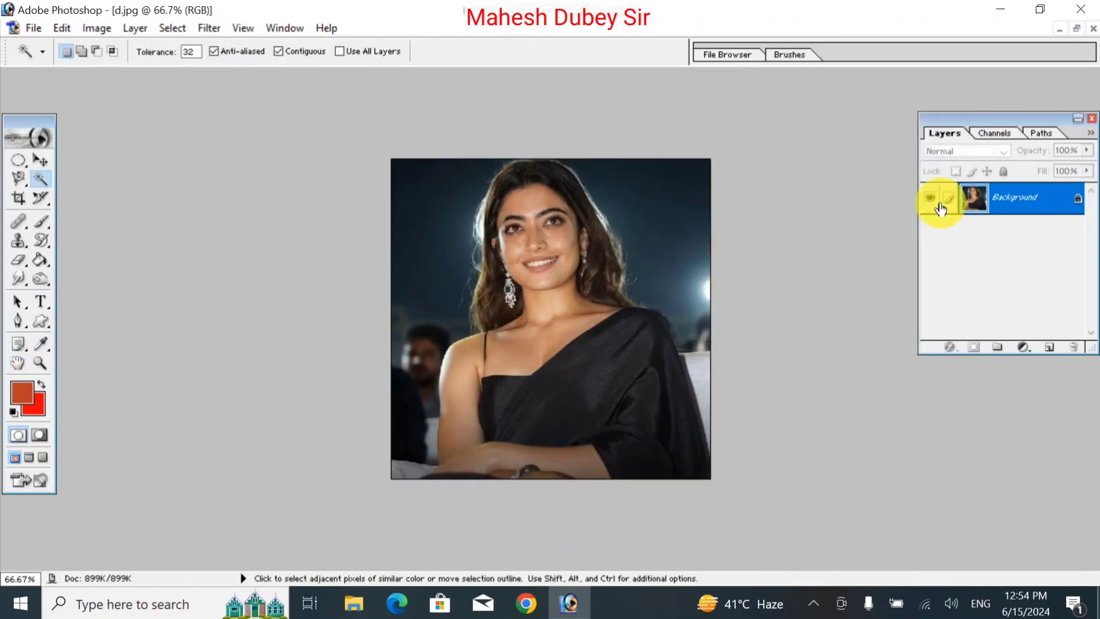
Try the Maximum filter with a radius of 100 pixels inside an elliptical selection over the photo's lower half, and undo both
click(20, 162)
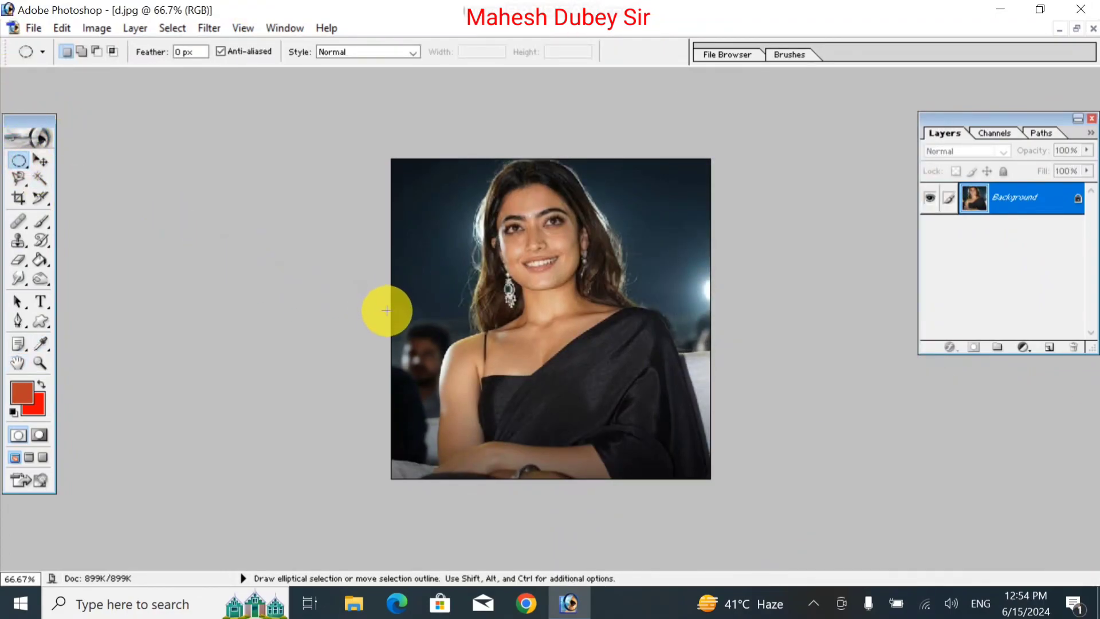
drag(530, 424, 755, 534)
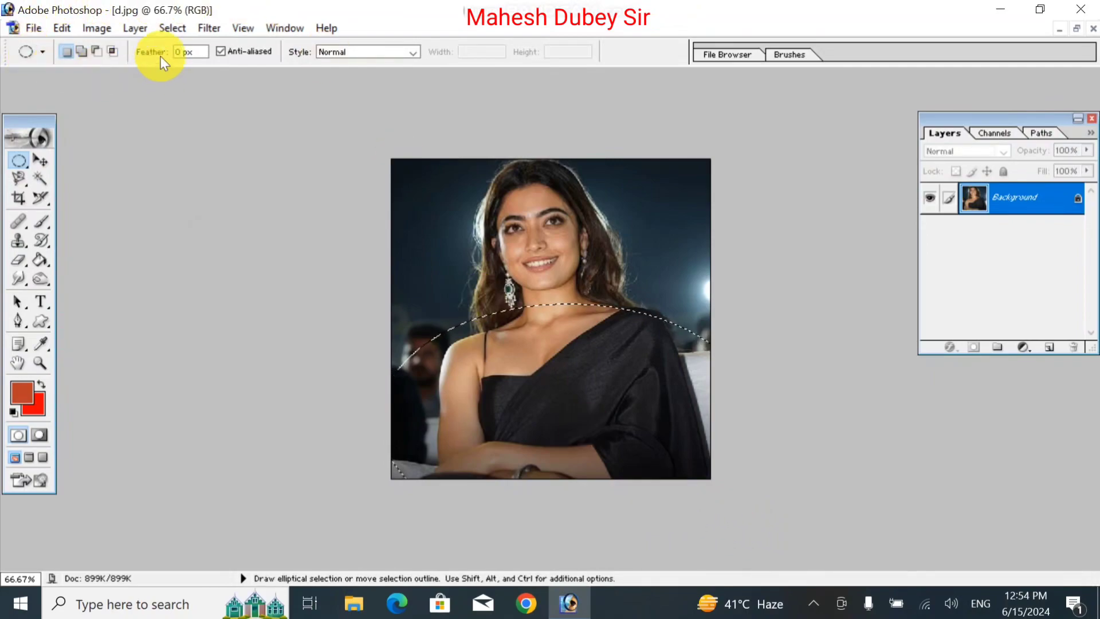
click(209, 27)
mouse_move(315, 362)
click(496, 400)
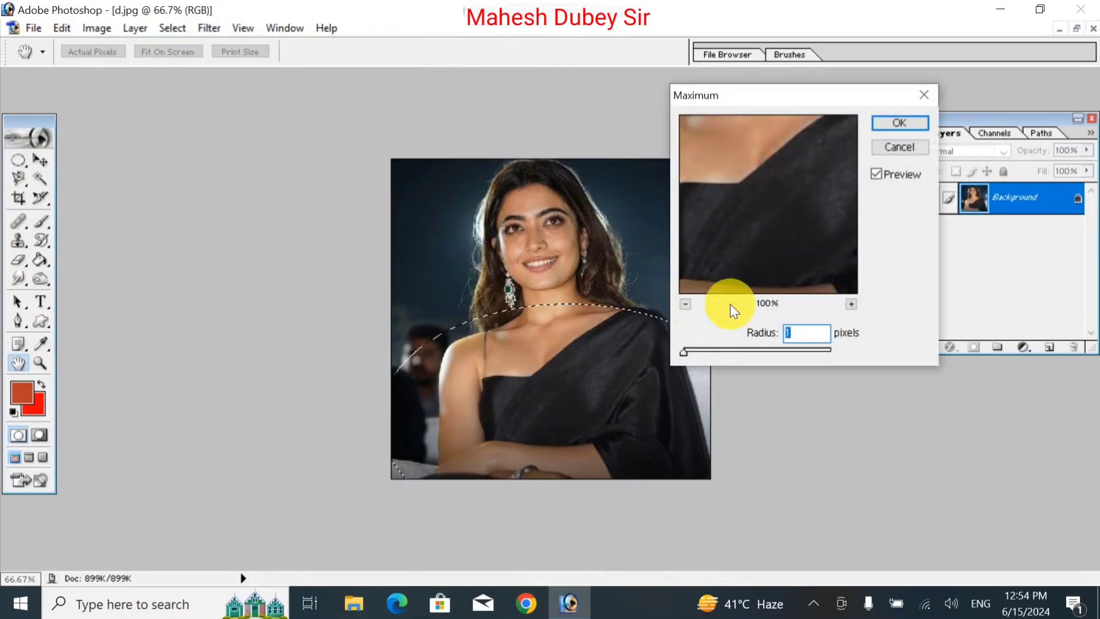
drag(682, 351, 751, 349)
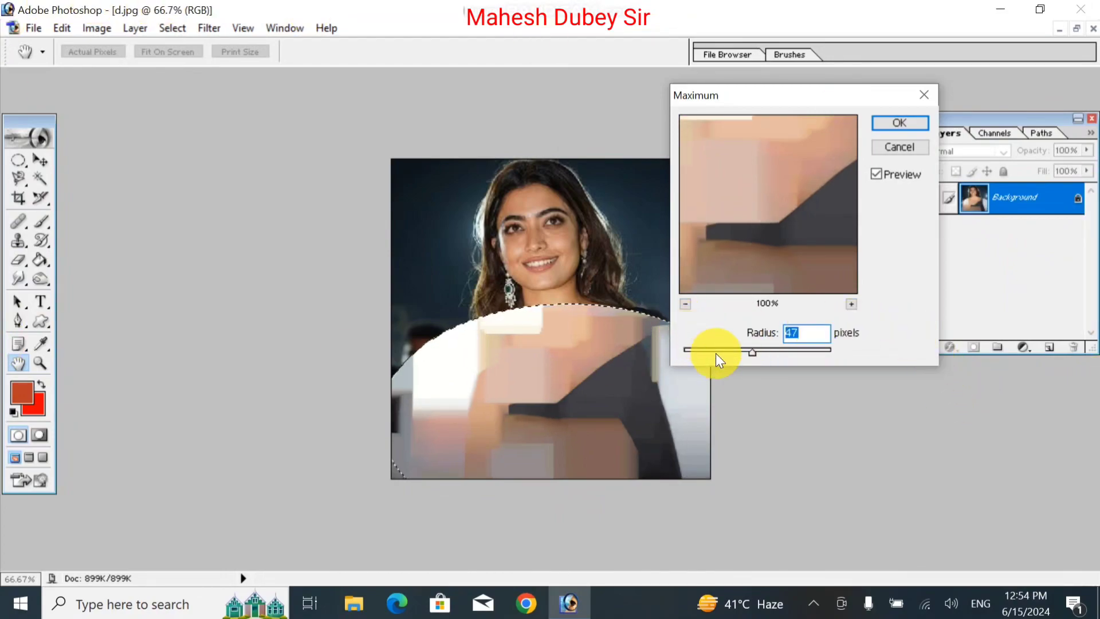
drag(754, 352, 826, 351)
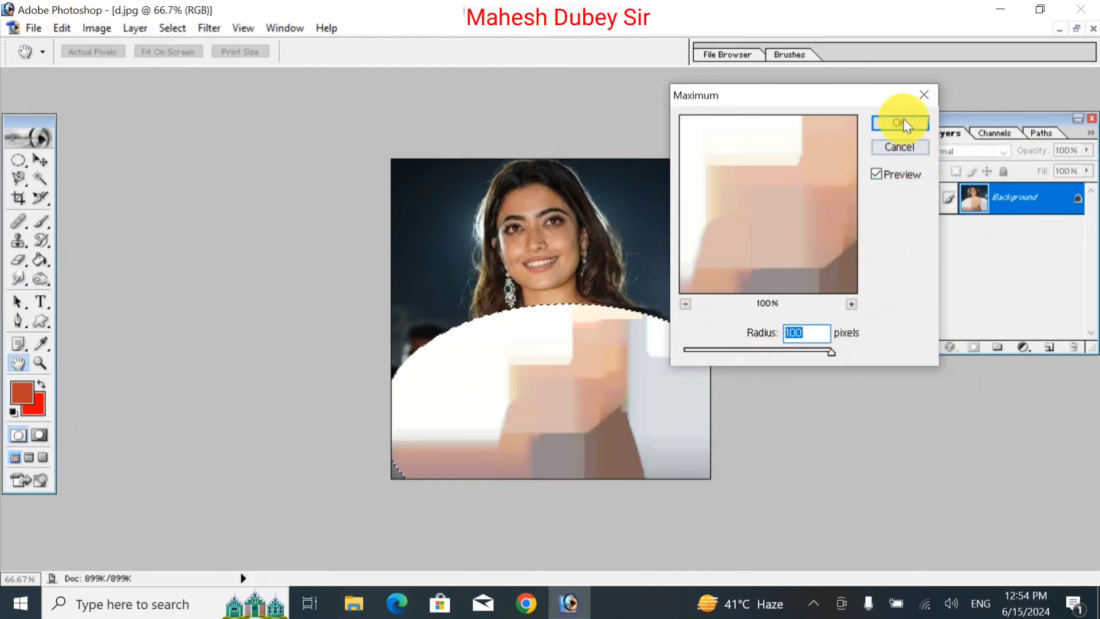
click(900, 122)
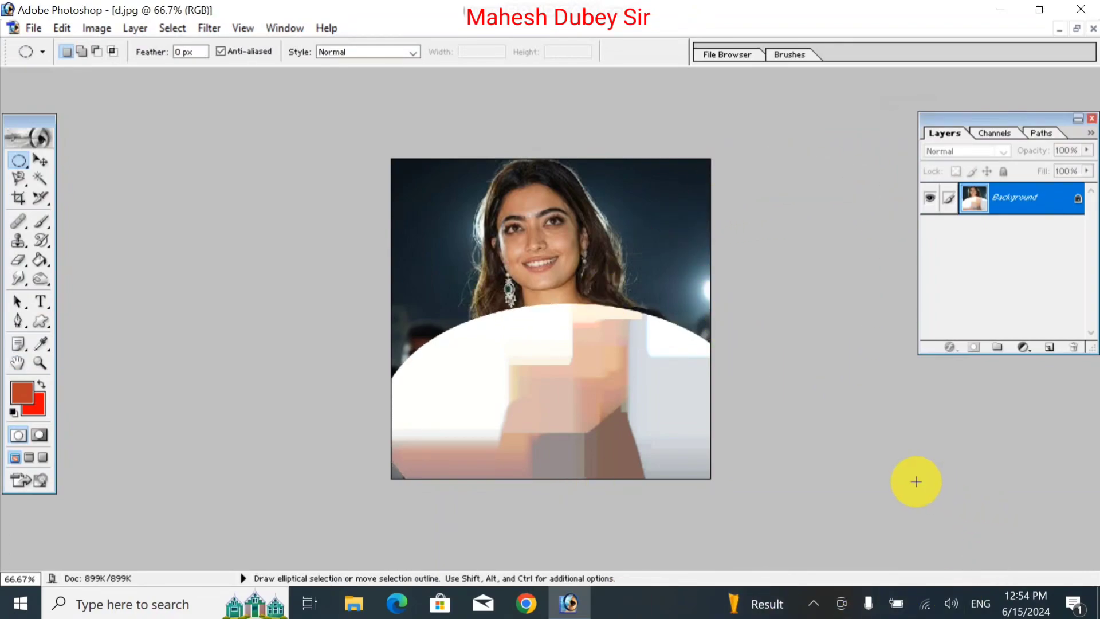
key(ctrl)
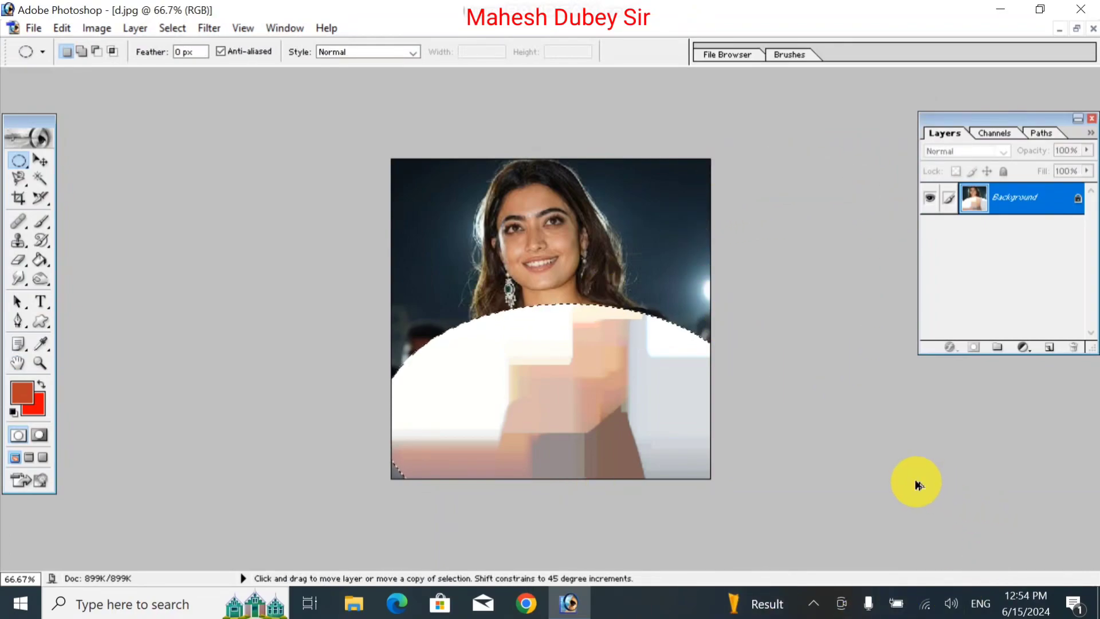
key(ctrl+z)
Preview the Minimum filter on the whole photo with a radius of 6 pixels and apply it with a radius of 3 pixels
click(209, 28)
mouse_move(277, 367)
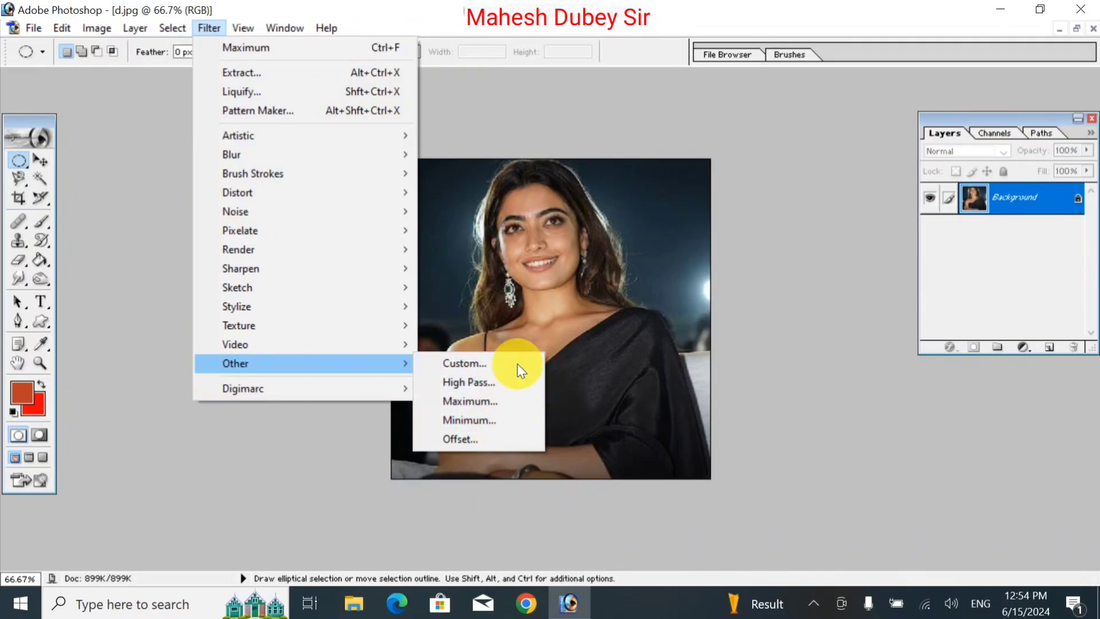
click(492, 426)
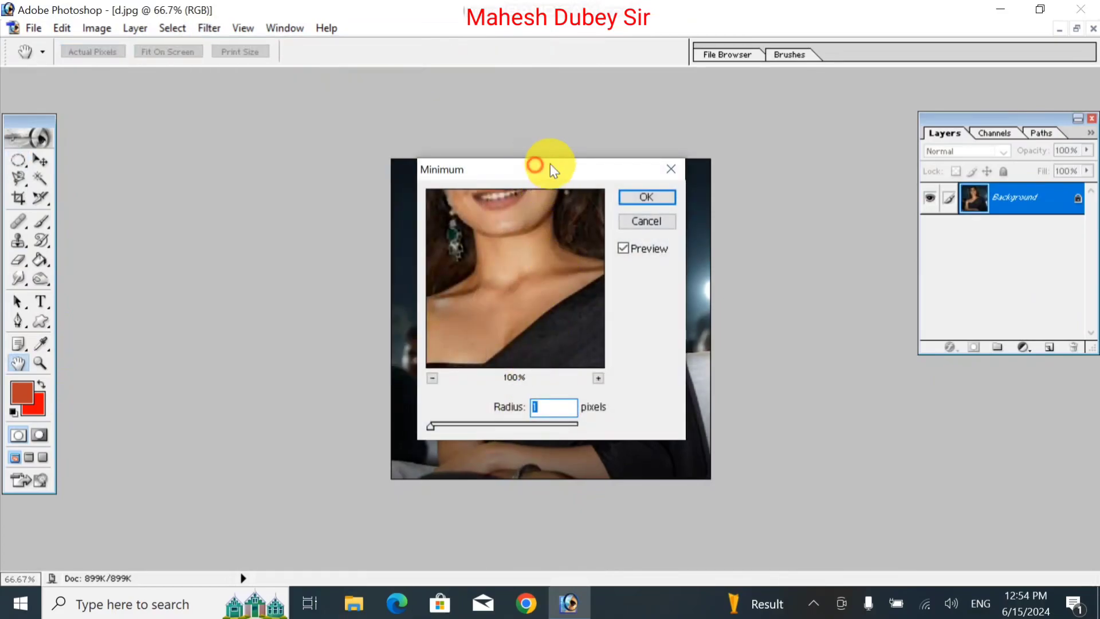
drag(536, 168, 849, 115)
mouse_move(741, 370)
mouse_down()
mouse_move(796, 369)
mouse_move(751, 372)
mouse_up()
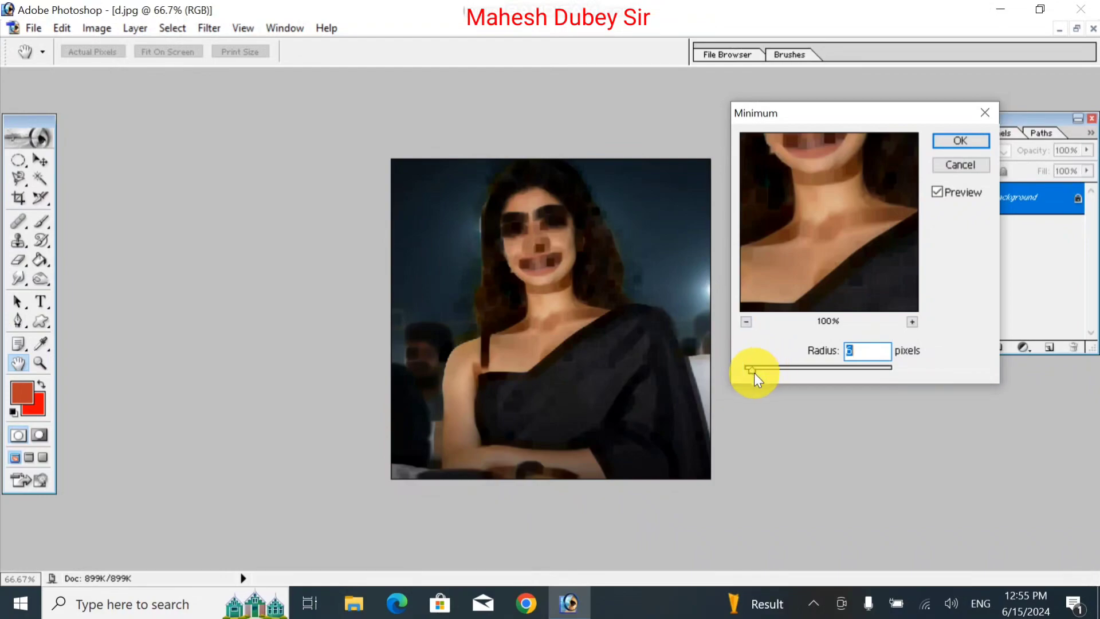
mouse_move(754, 369)
mouse_down()
mouse_move(921, 369)
mouse_move(747, 373)
mouse_up()
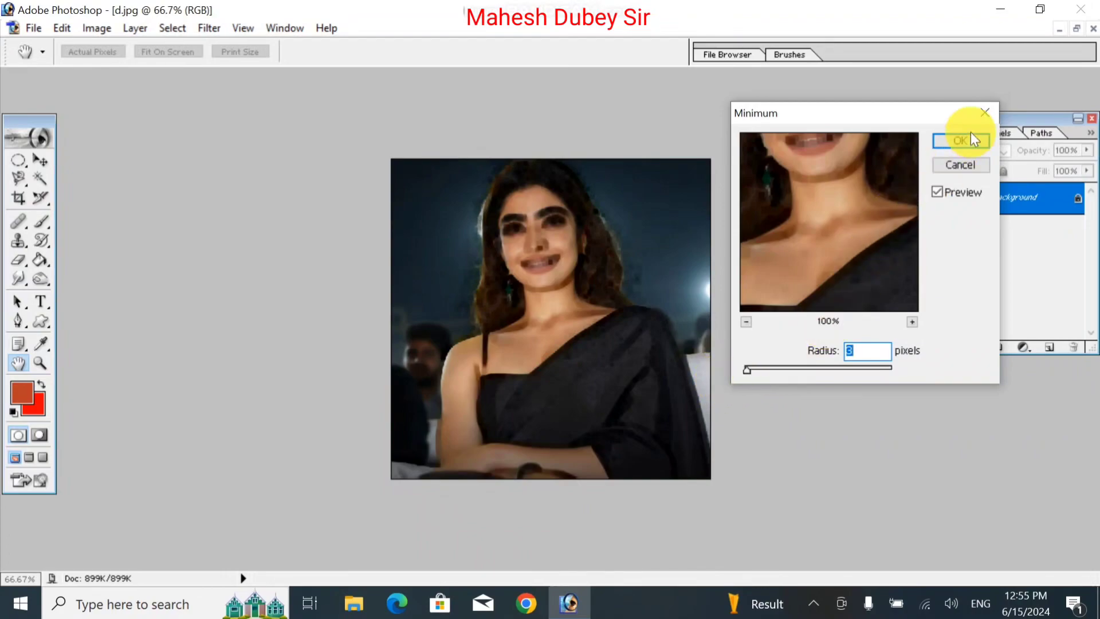
click(957, 143)
key(m)
key(ctrl+minus)
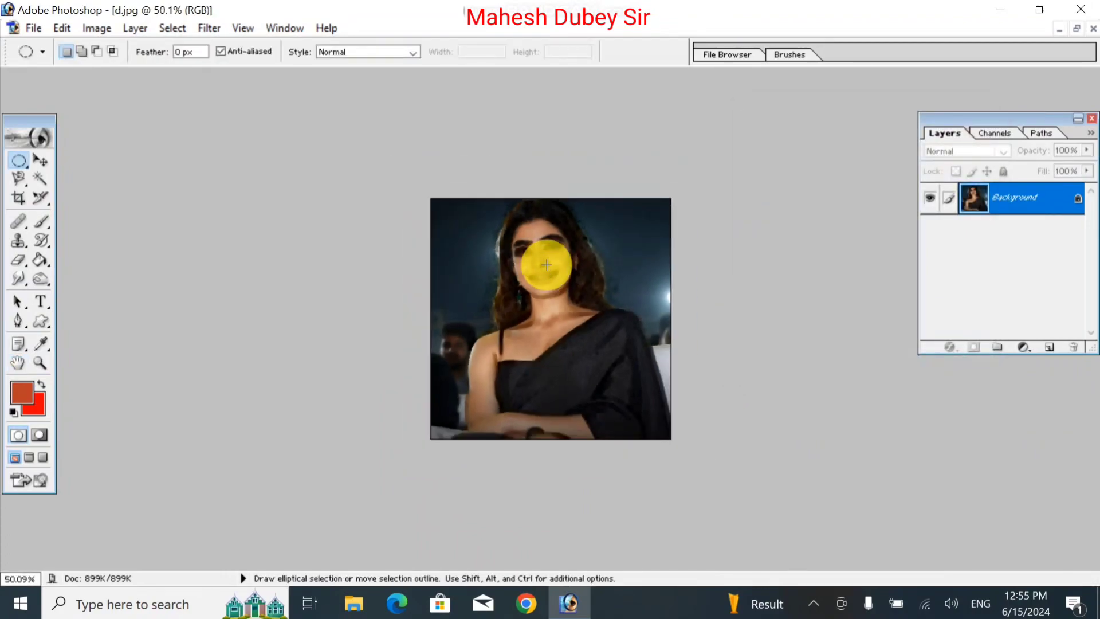
key(ctrl+0)
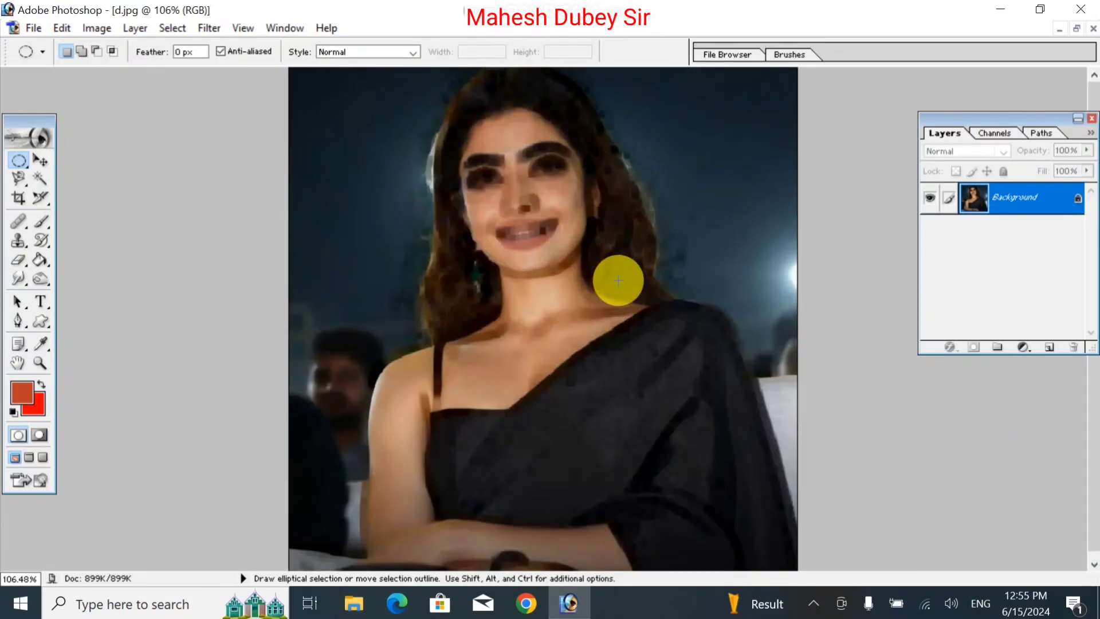
Close d.jpg without saving the changes and reopen the original from the Desktop
key(ctrl+w)
click(551, 238)
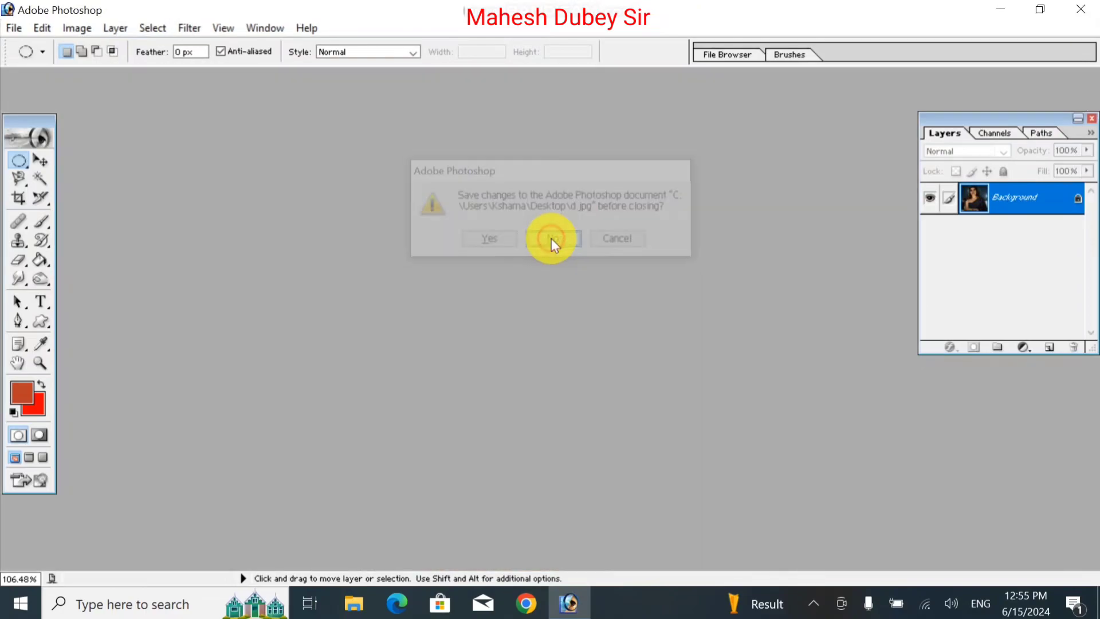
double_click(454, 228)
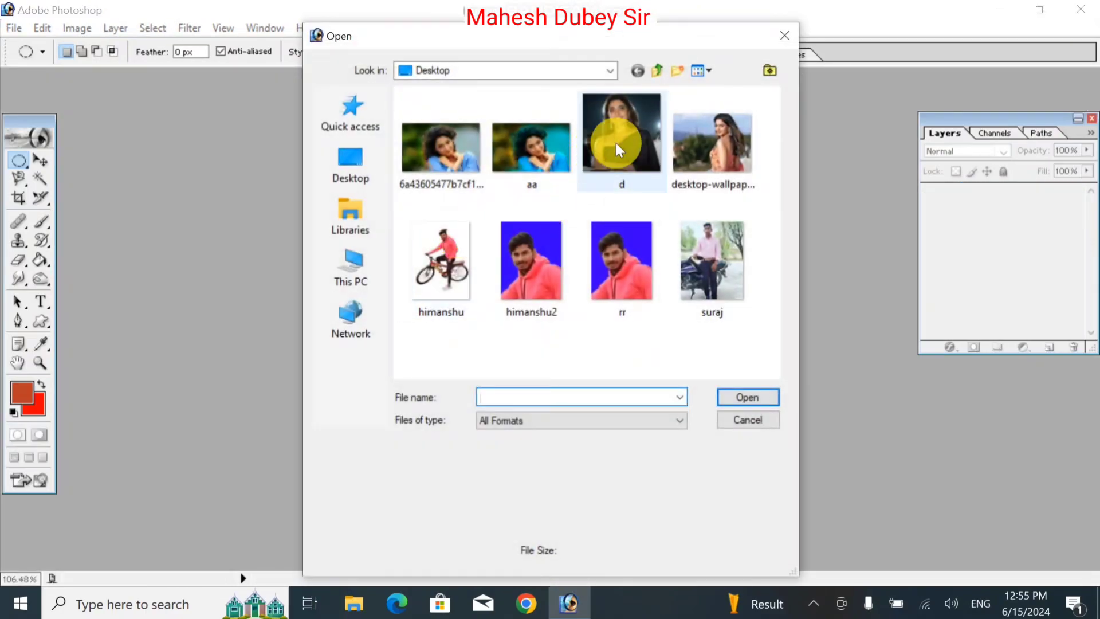
double_click(612, 144)
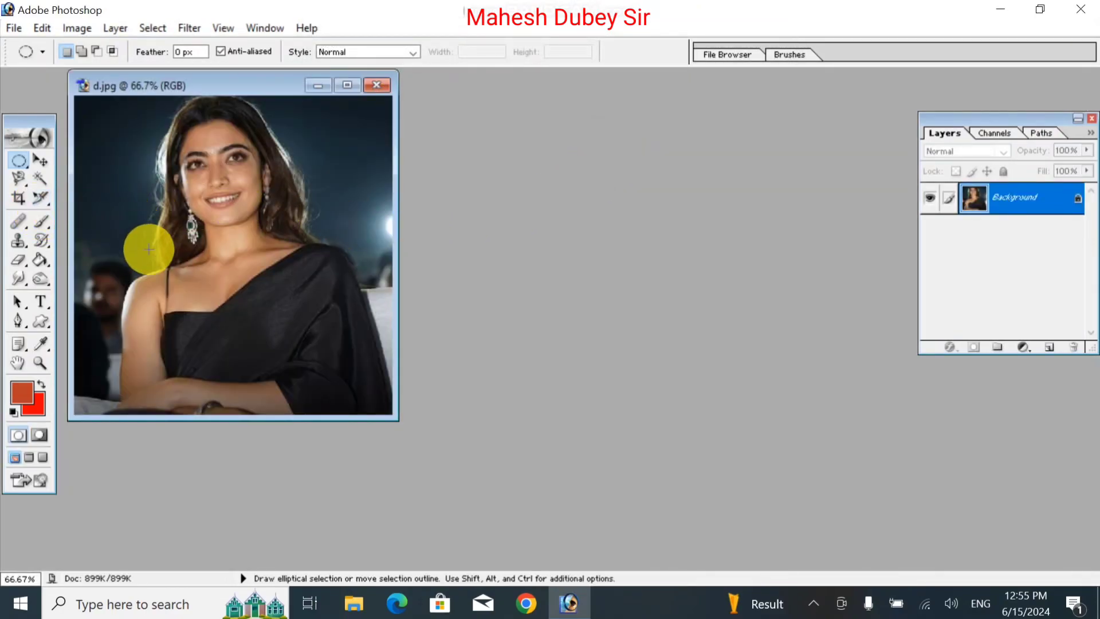
Draw a tall, narrow elliptical selection around the bare upper arm in the photo and feather it
drag(109, 266, 168, 413)
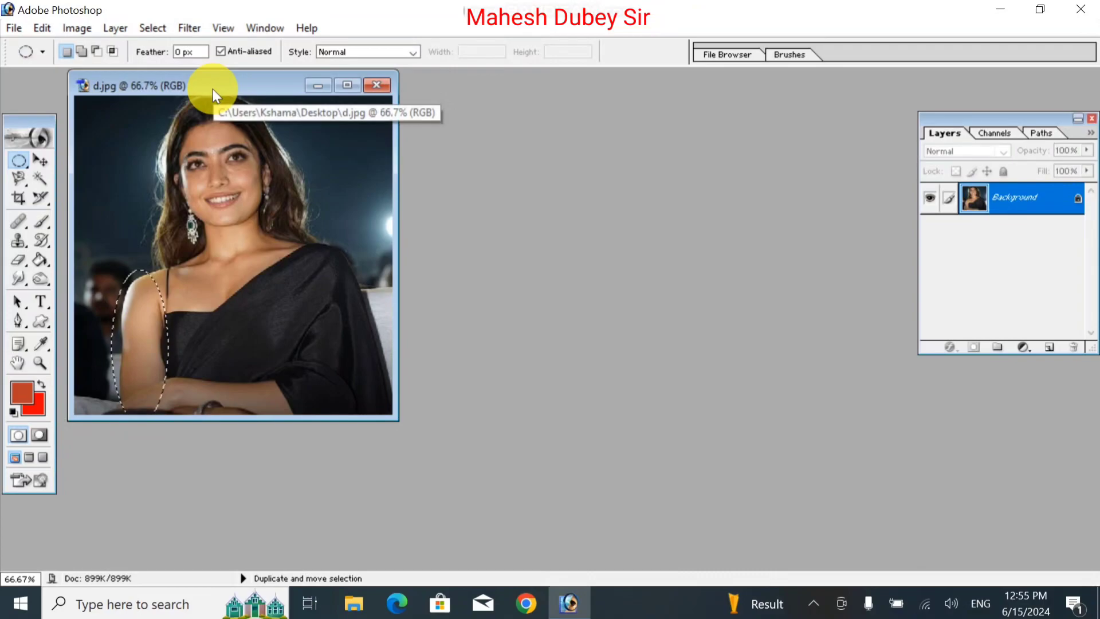
click(145, 30)
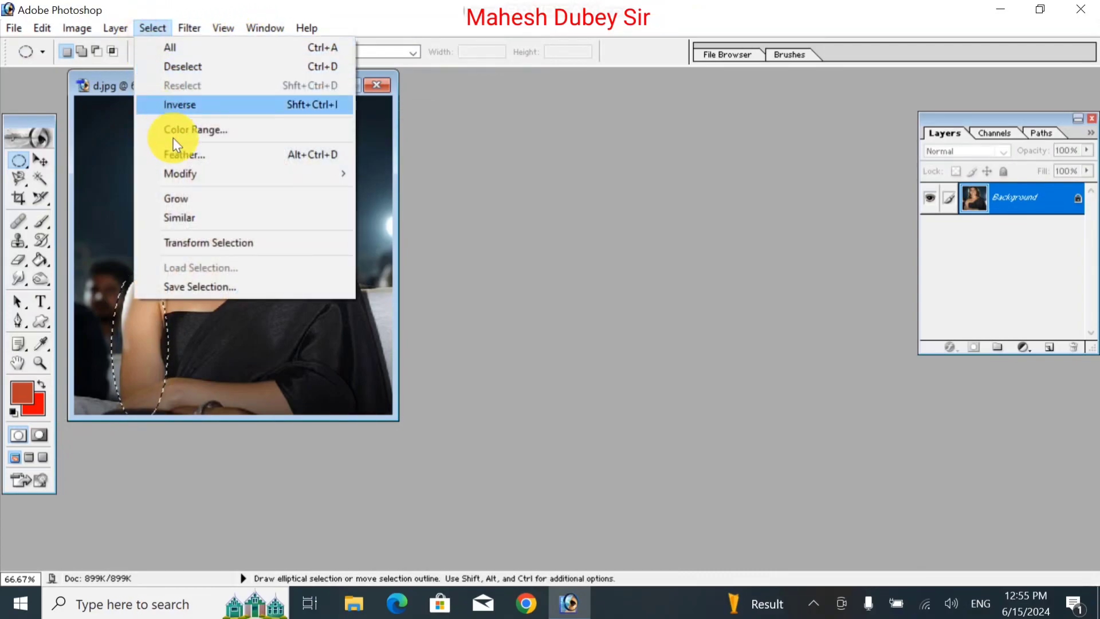
click(225, 152)
key(Return)
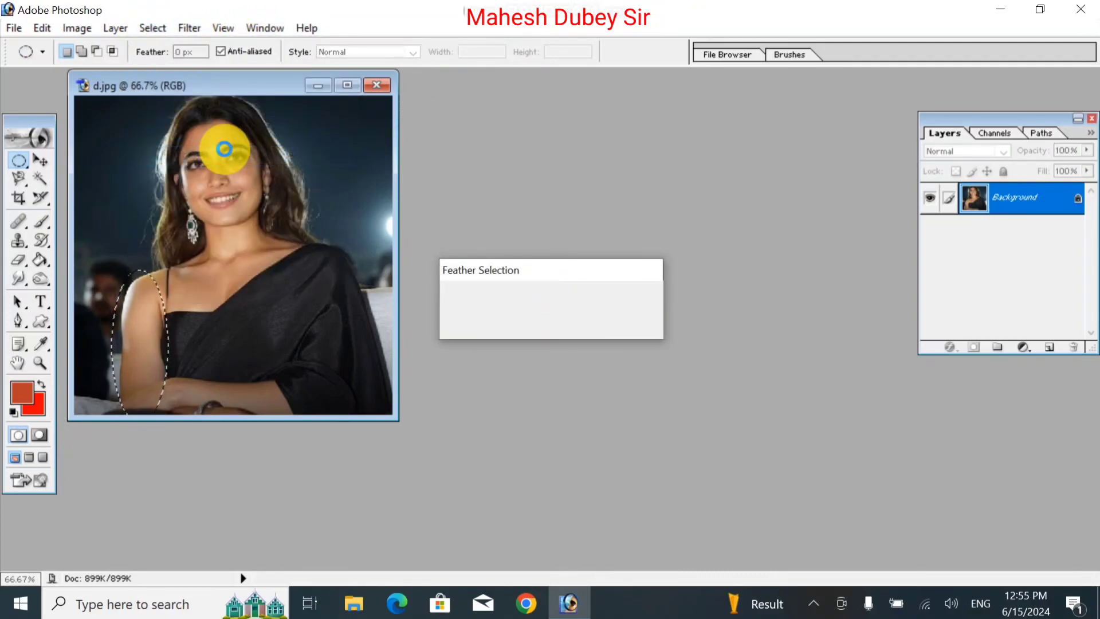
Try the Minimum filter inside the feathered arm selection with a radius well above 27 pixels, deselect, and undo the darkening
click(190, 29)
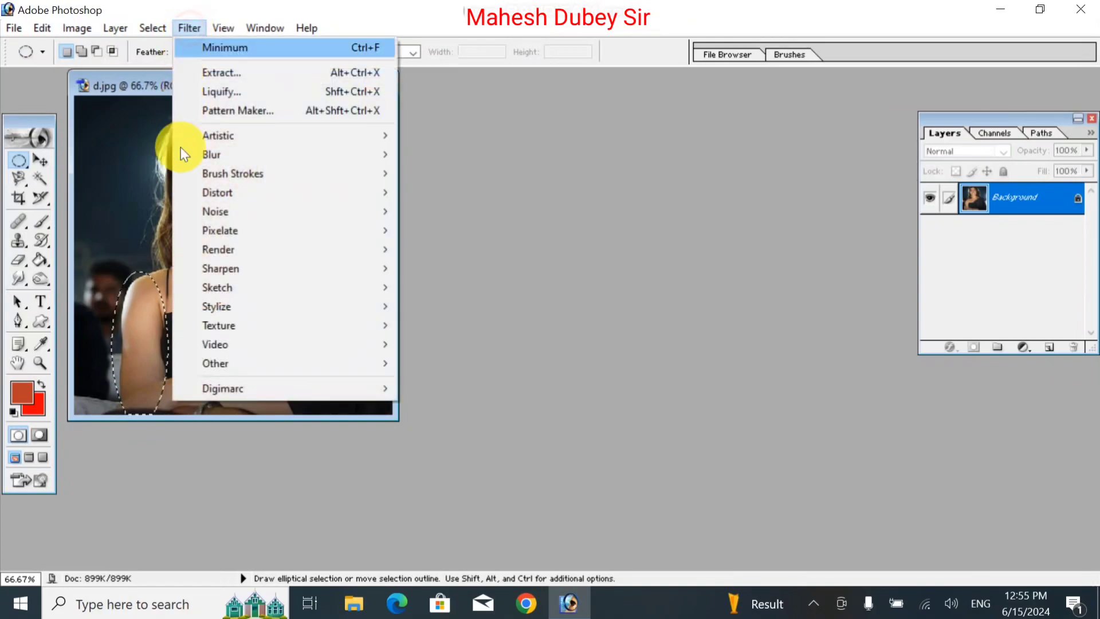
mouse_move(251, 364)
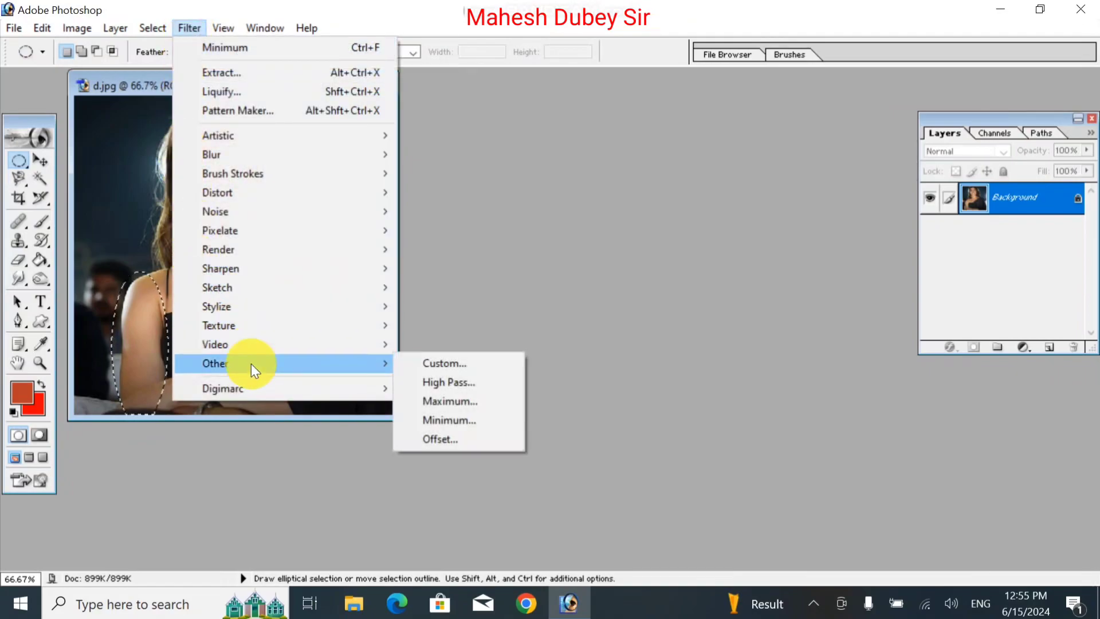
click(449, 419)
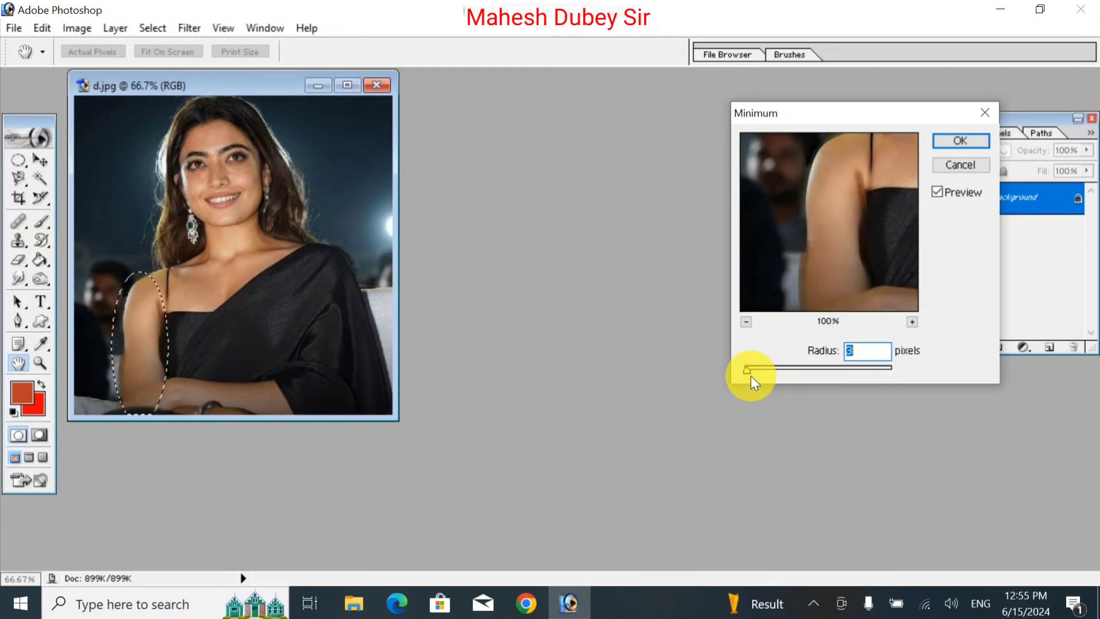
drag(749, 373, 782, 376)
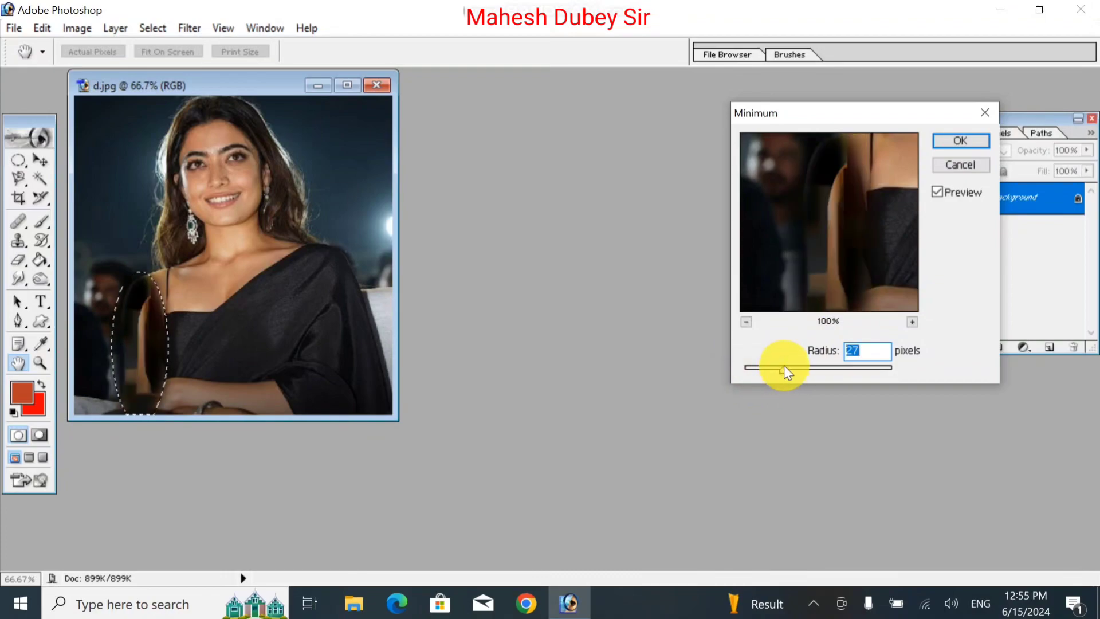
click(783, 367)
drag(793, 367, 846, 369)
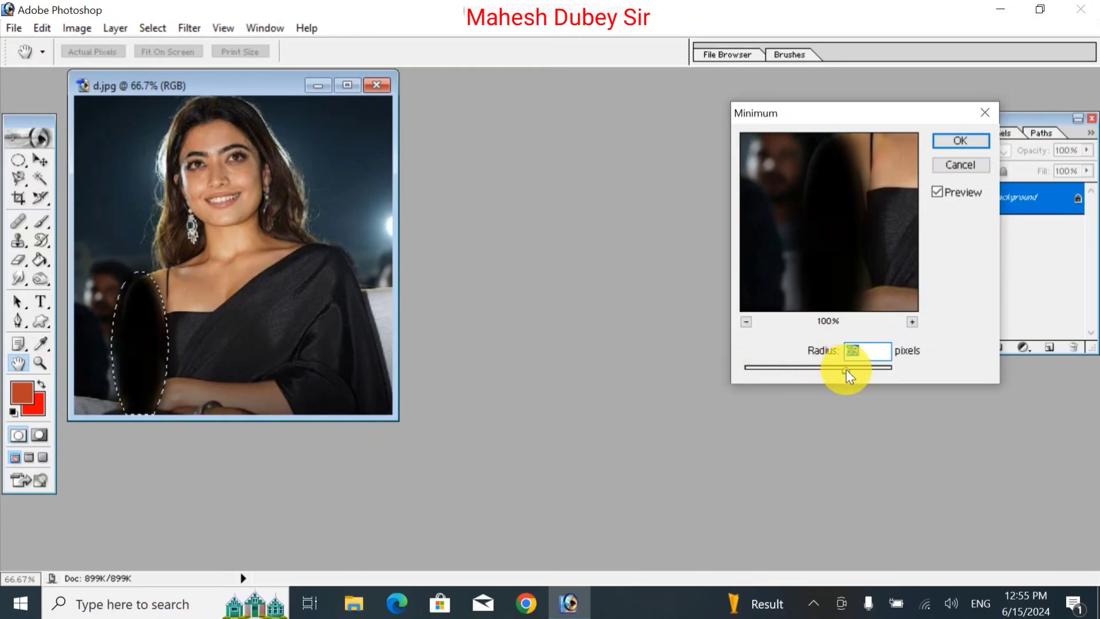
click(972, 138)
key(ctrl+d)
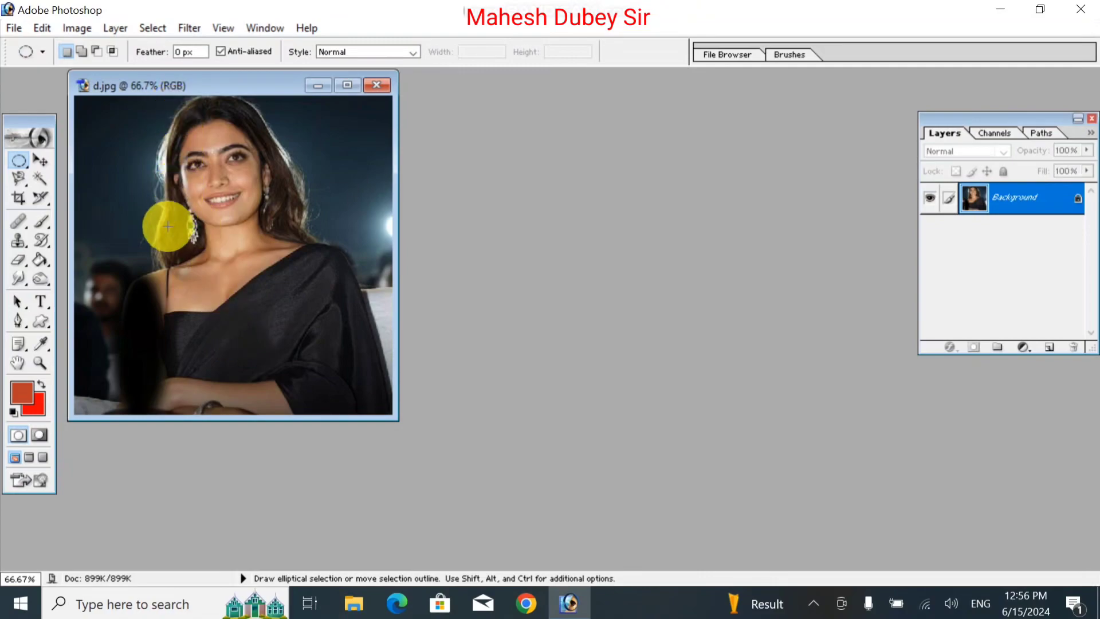
drag(166, 269, 112, 414)
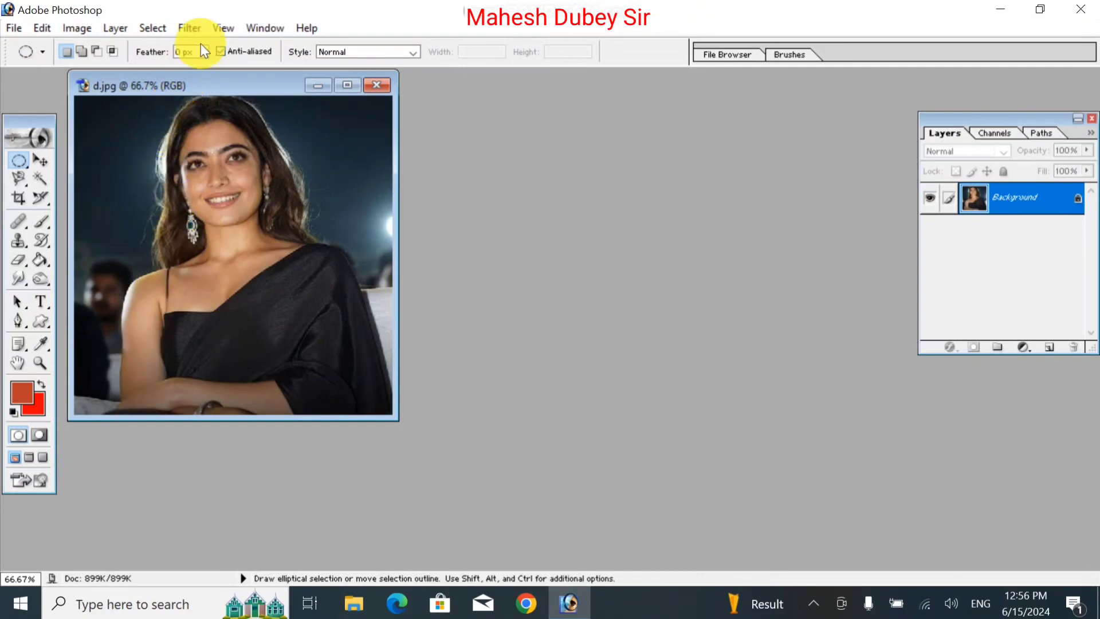
Preview the Offset filter on the whole photo at 1 pixel right and 6 pixels down, and raise the horizontal offset to 100 pixels
click(186, 28)
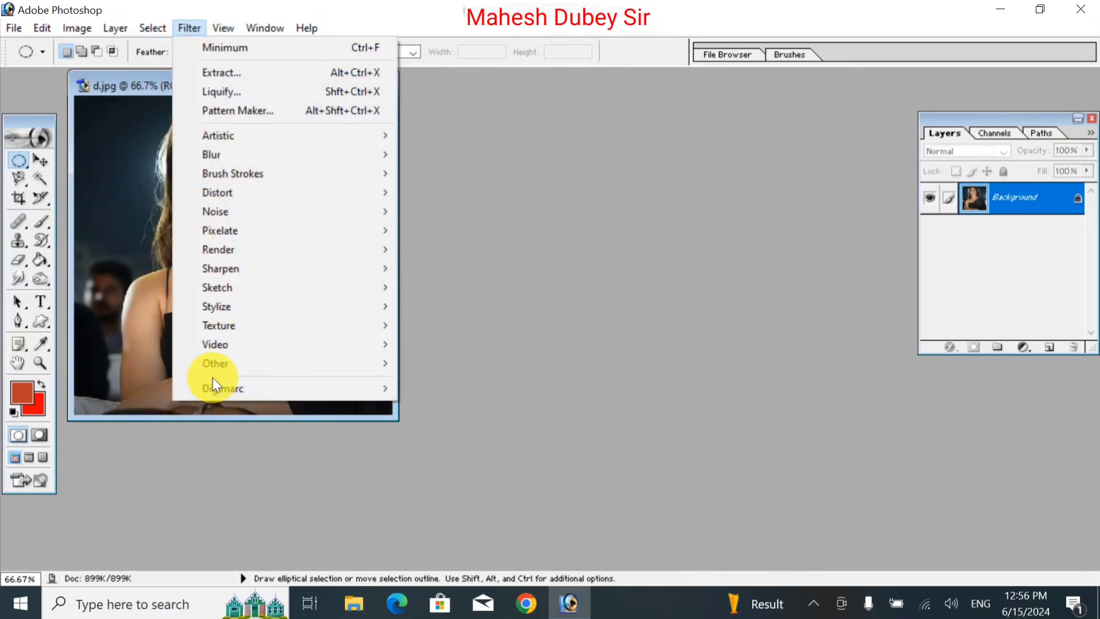
mouse_move(221, 363)
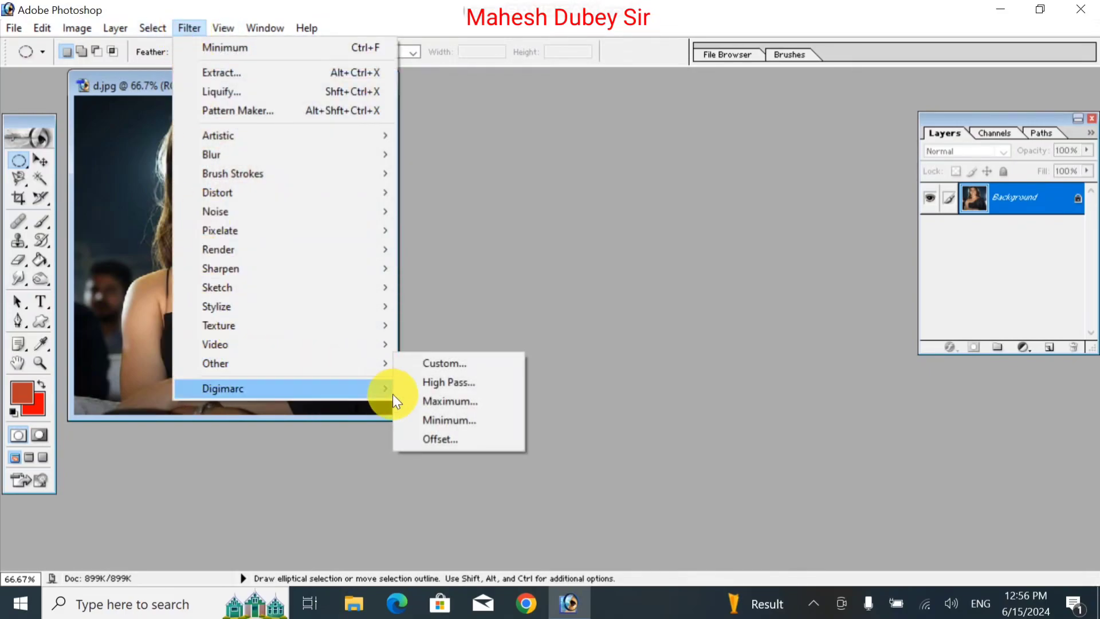
click(465, 439)
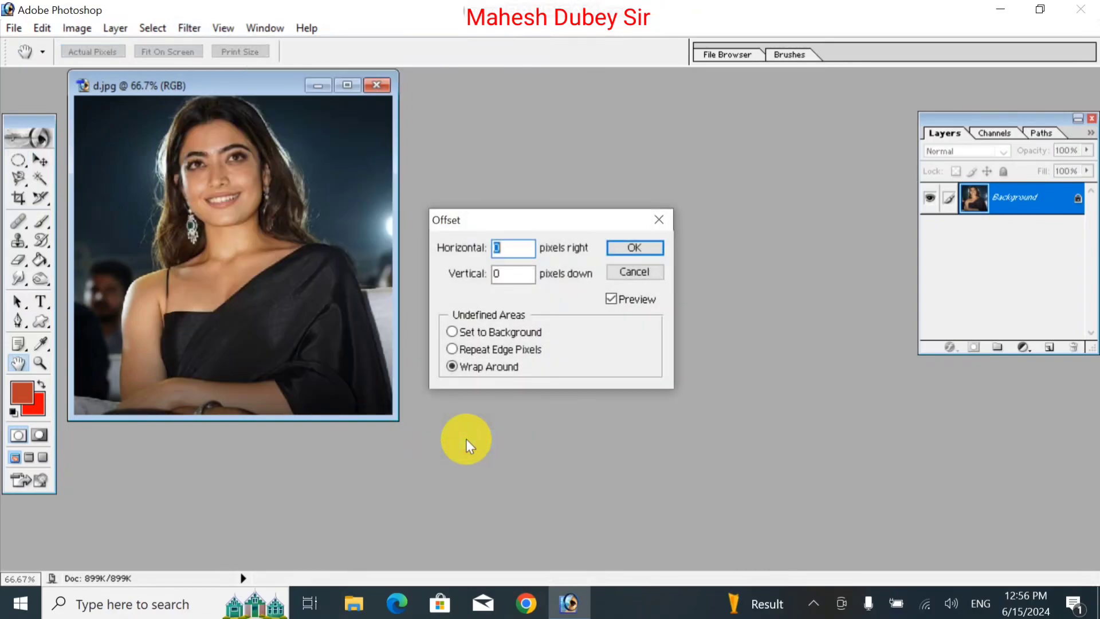
text(1)
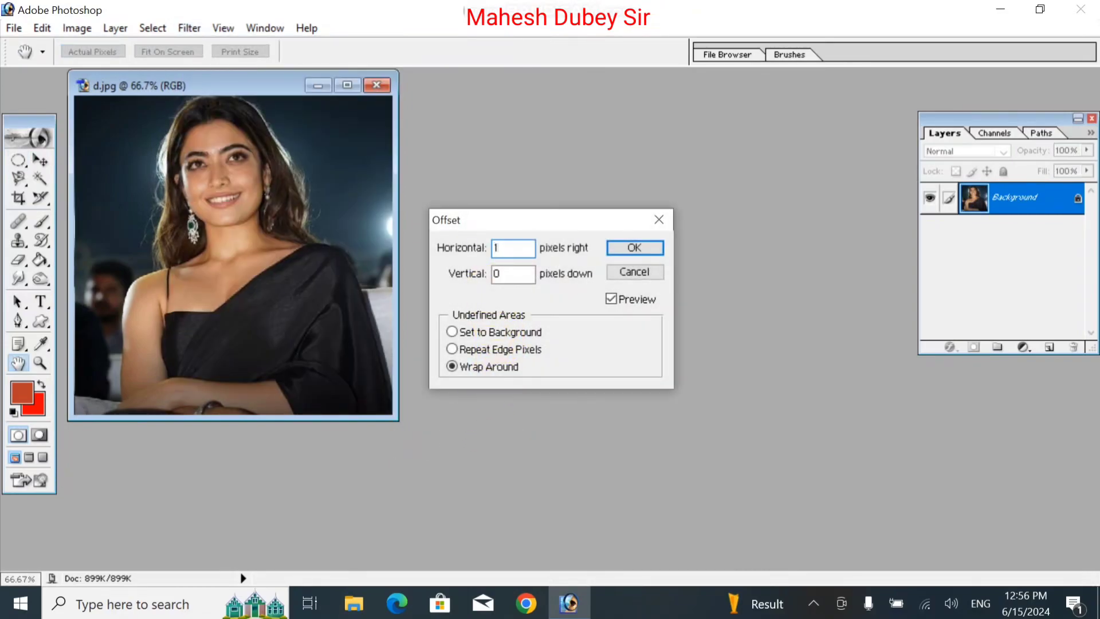
key(Tab)
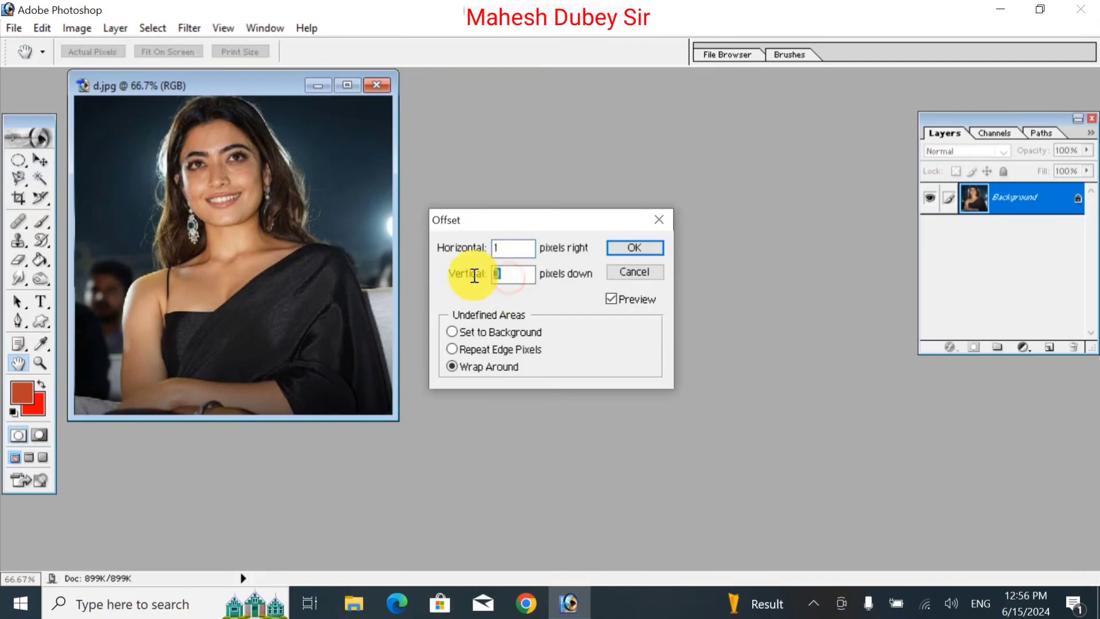
text(6)
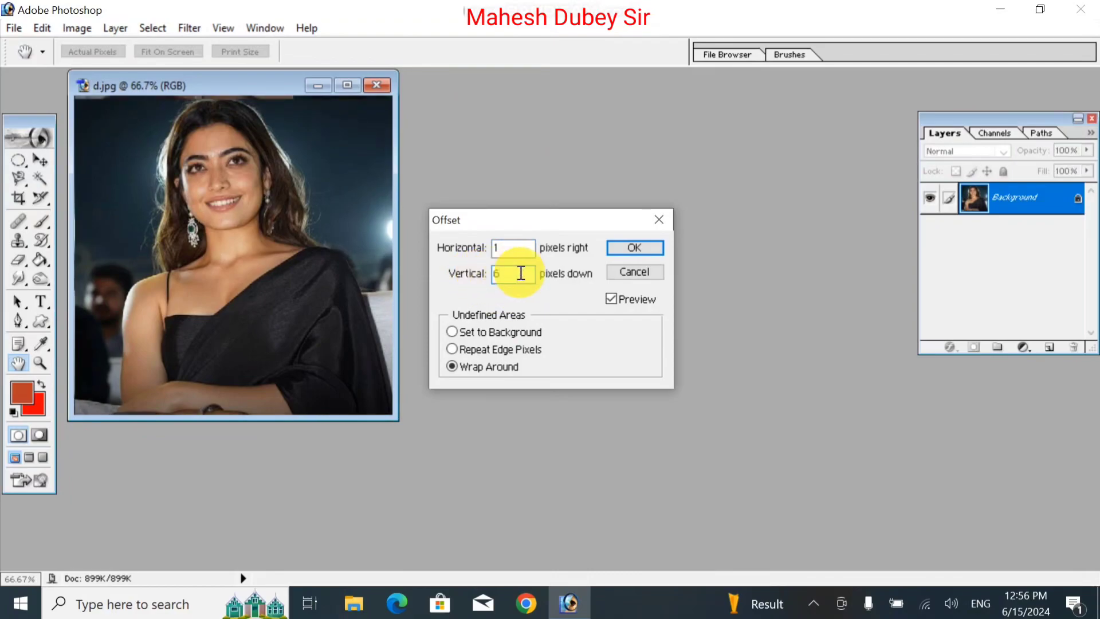
click(523, 244)
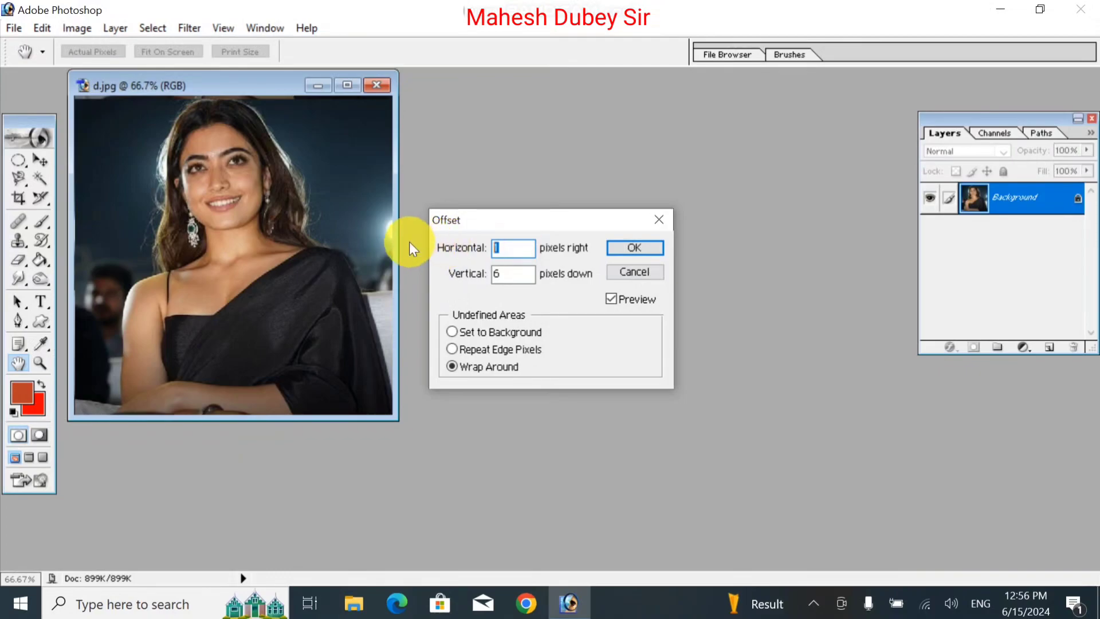
text(00)
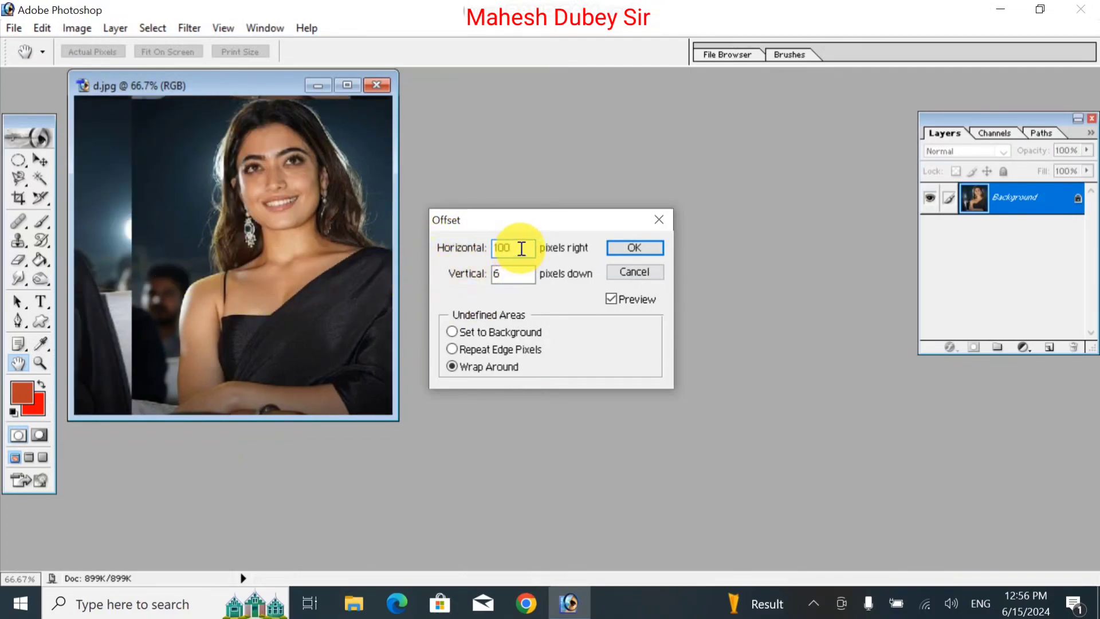
Set the offset to 50 pixels right and 20 pixels down with Wrap Around, and apply it
drag(518, 247, 412, 242)
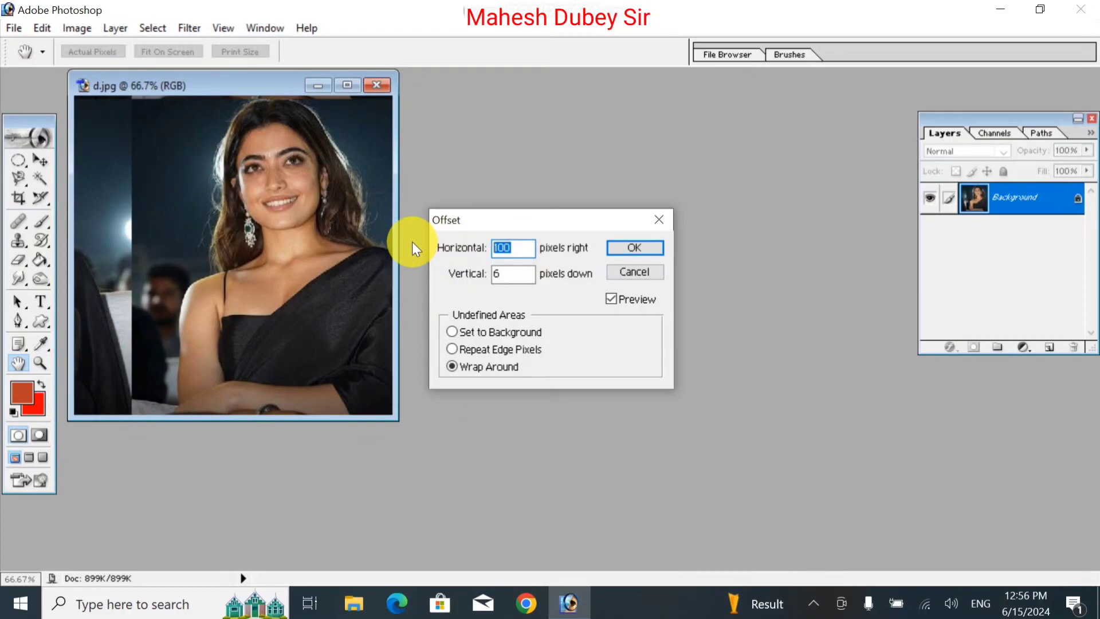
text(50)
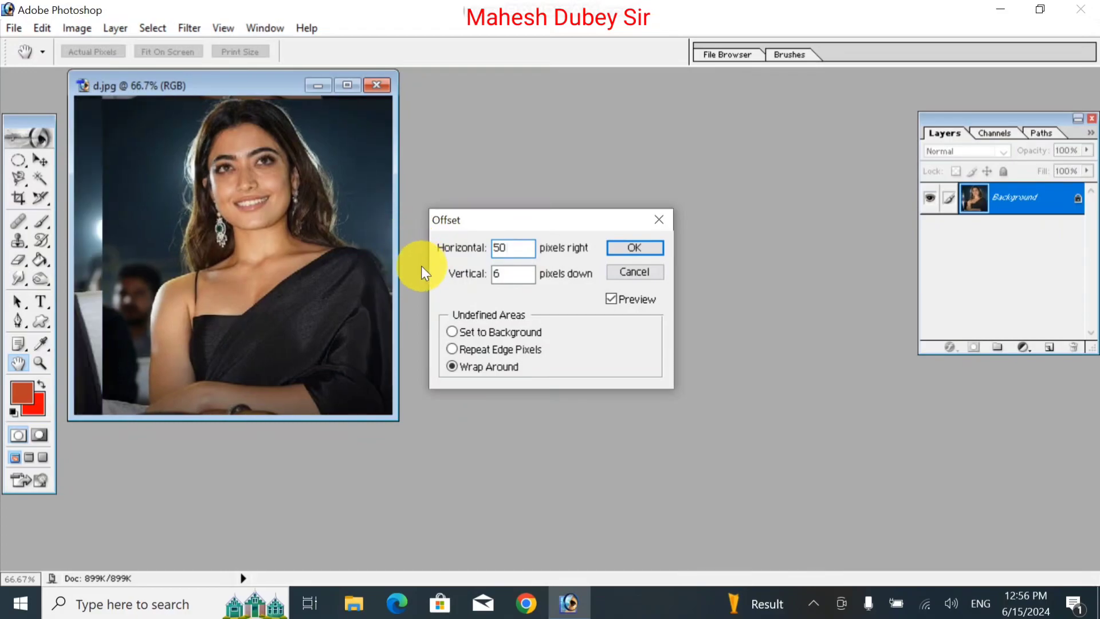
double_click(496, 280)
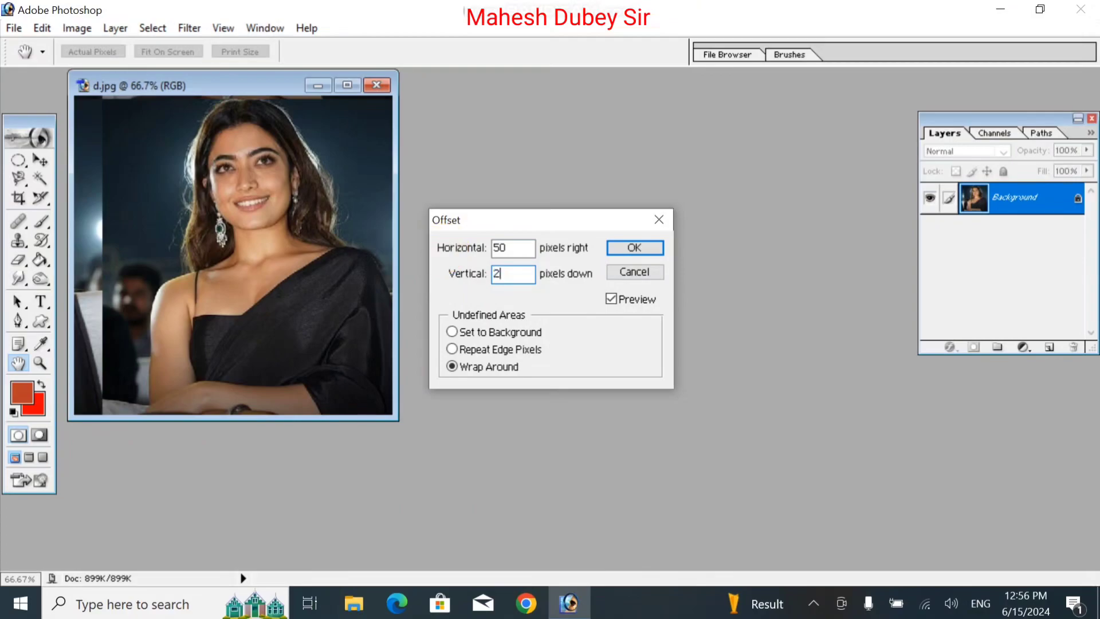
text(20)
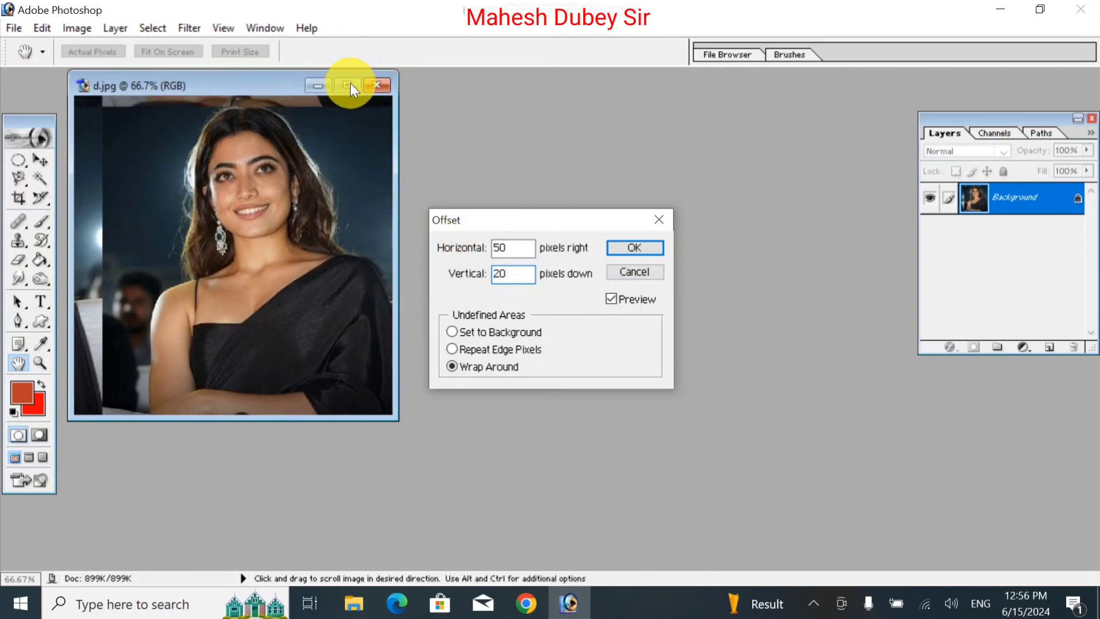
click(615, 245)
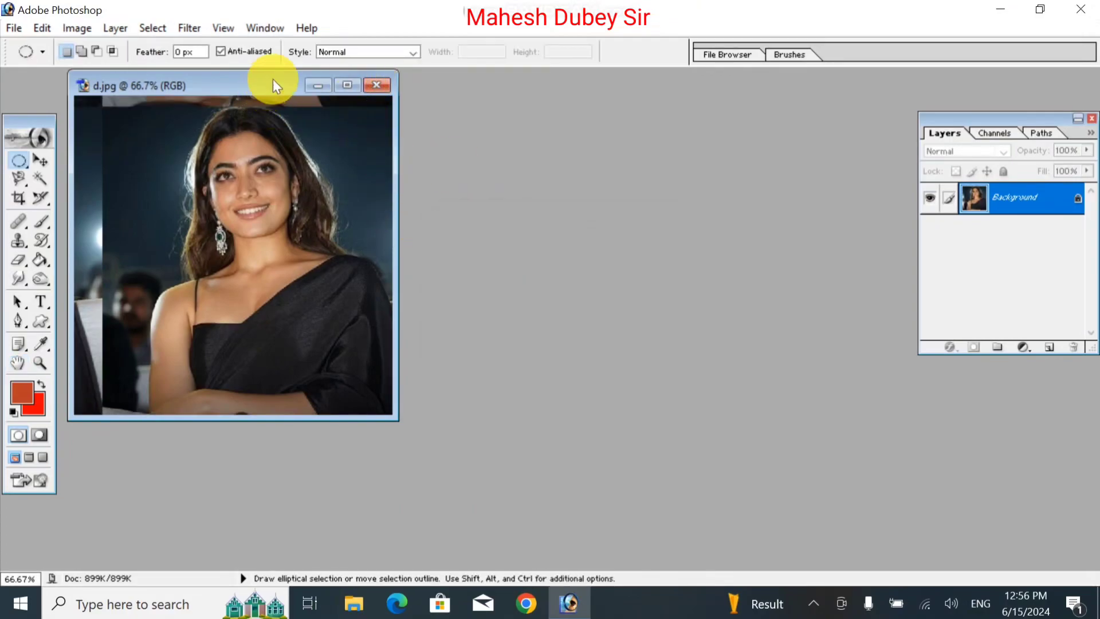
Maximize the d.jpg window and apply the Offset filter again with 70 pixels right and 80 pixels down, using Wrap Around
click(347, 85)
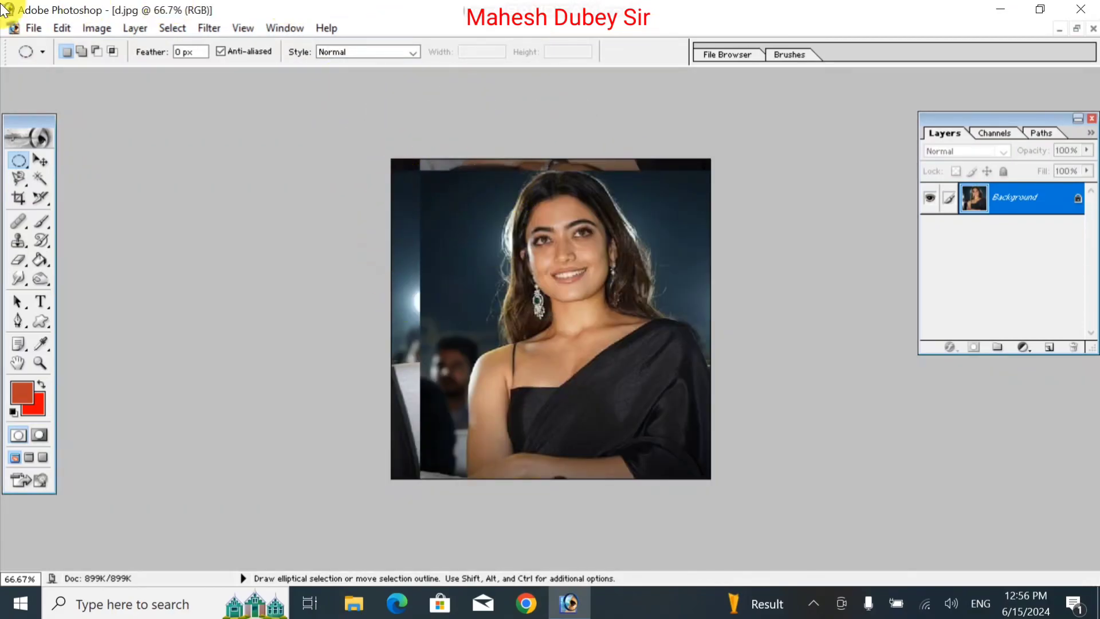
click(221, 31)
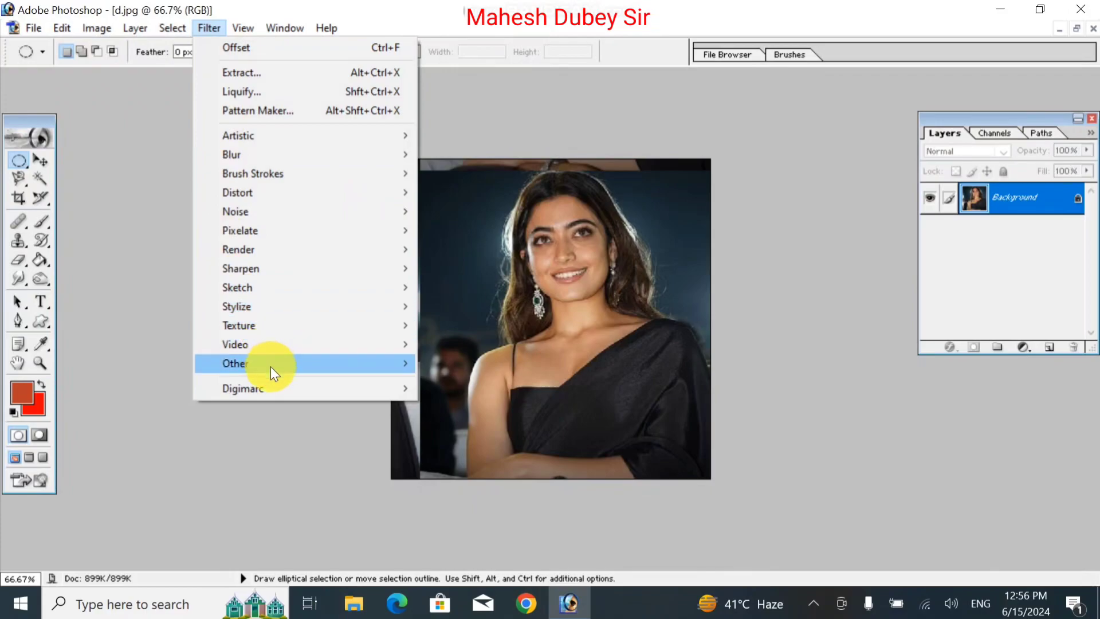
mouse_move(352, 366)
click(477, 438)
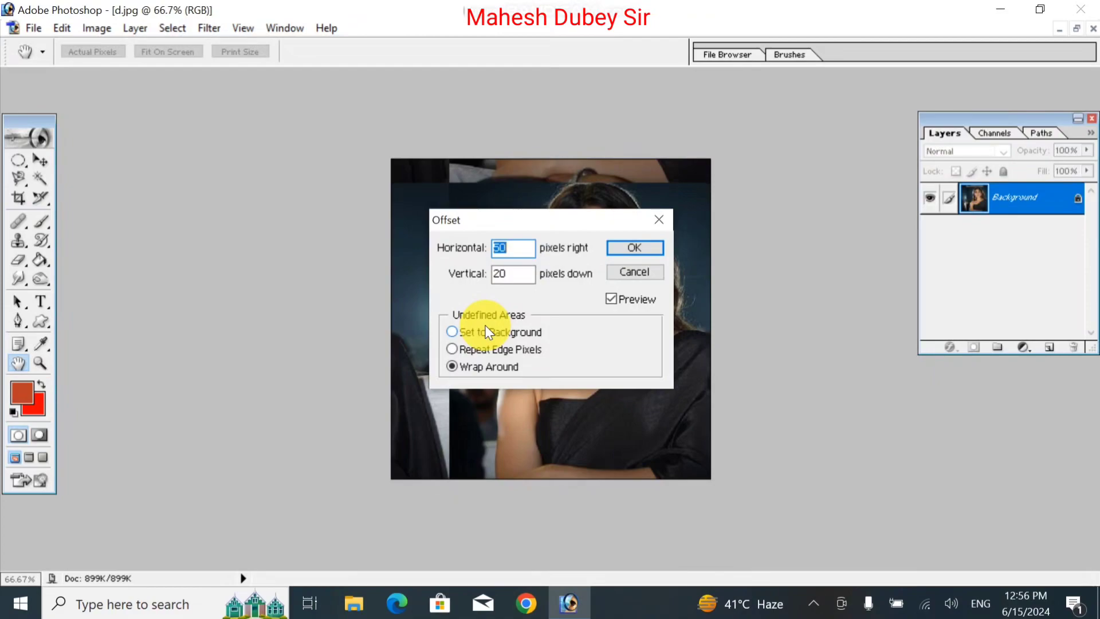
text(70)
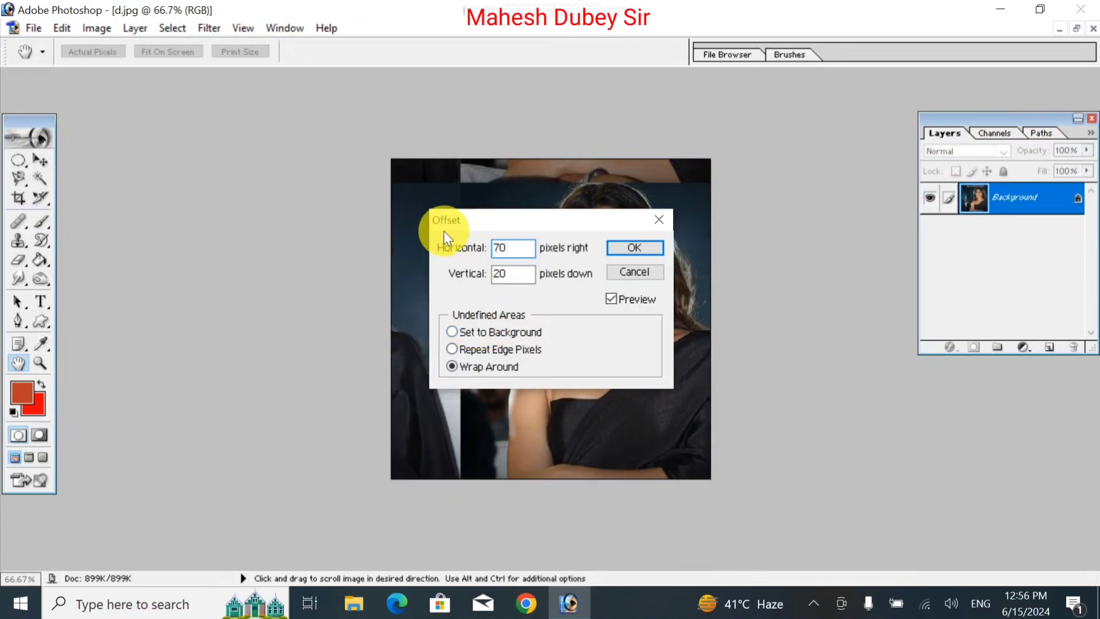
key(Tab)
text(80)
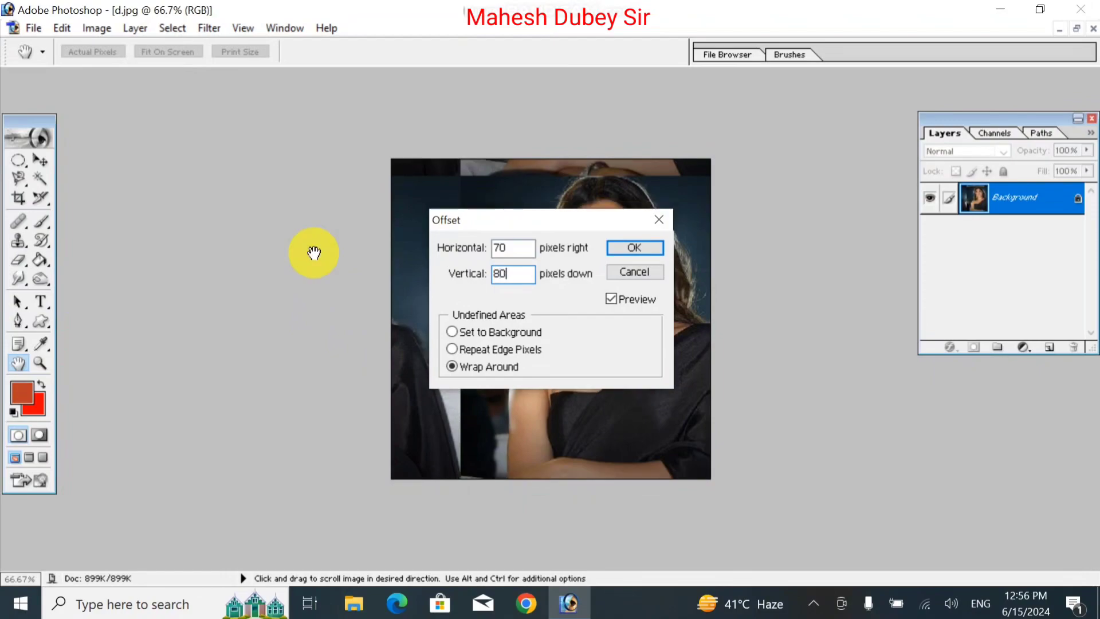
click(638, 246)
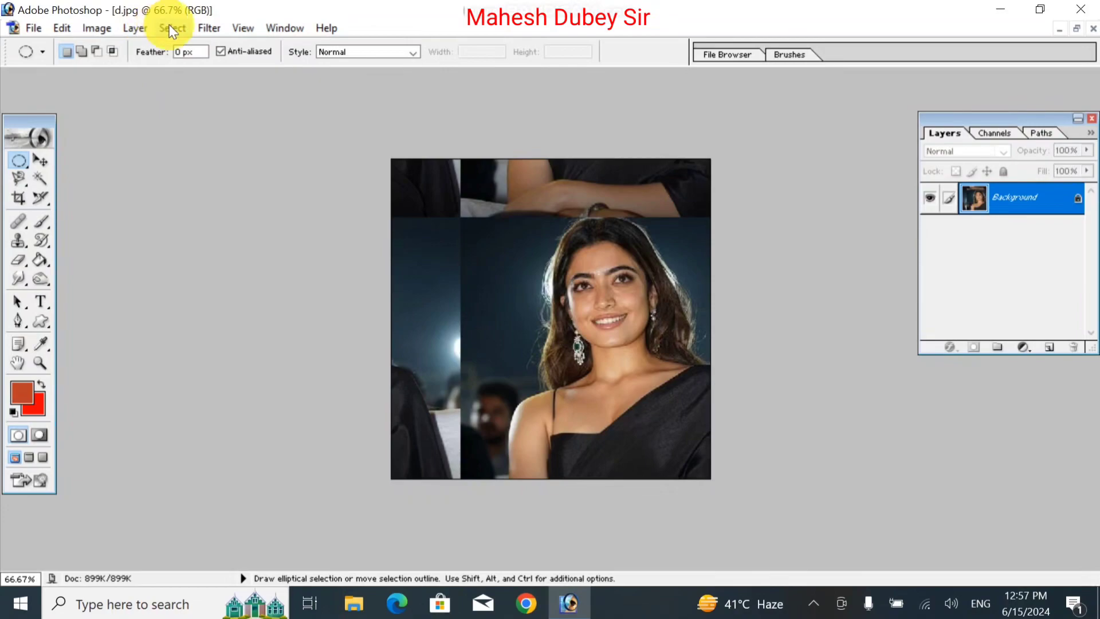
click(208, 28)
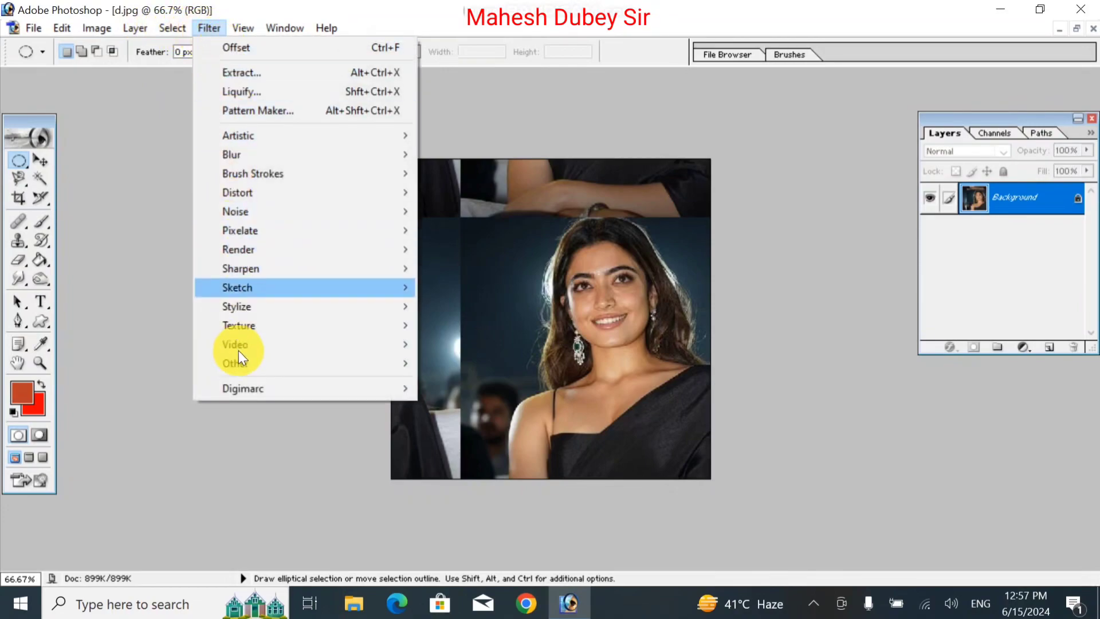
mouse_move(271, 359)
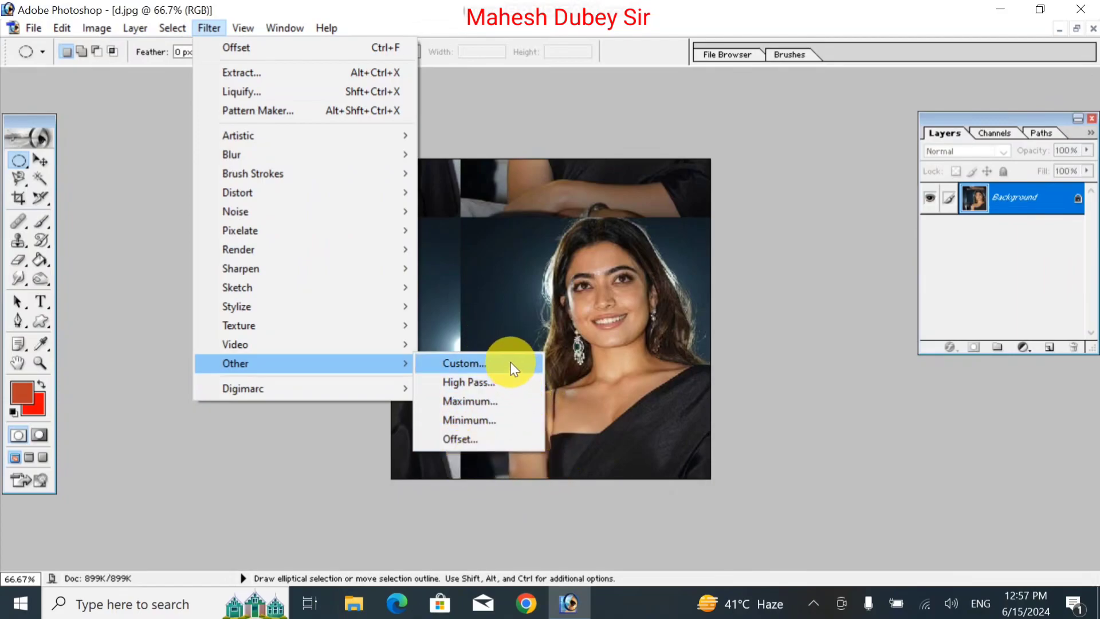
click(610, 343)
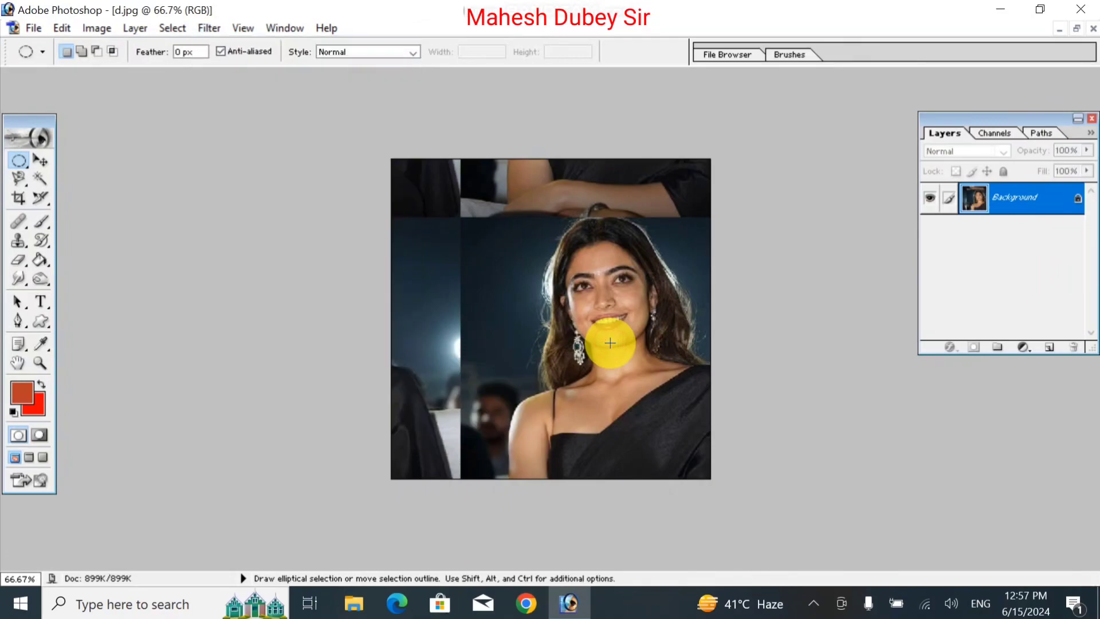